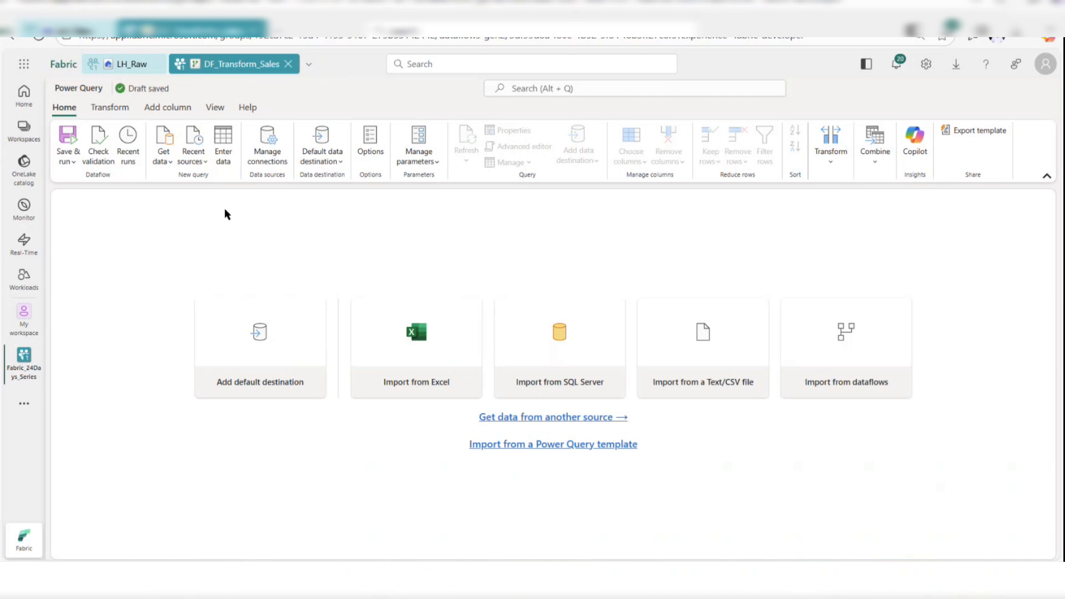
# Step: Import the sales_raw.csv file from the Files folder of the recent LH_Raw lakehouse source as a new query
pyautogui.click(163, 146)
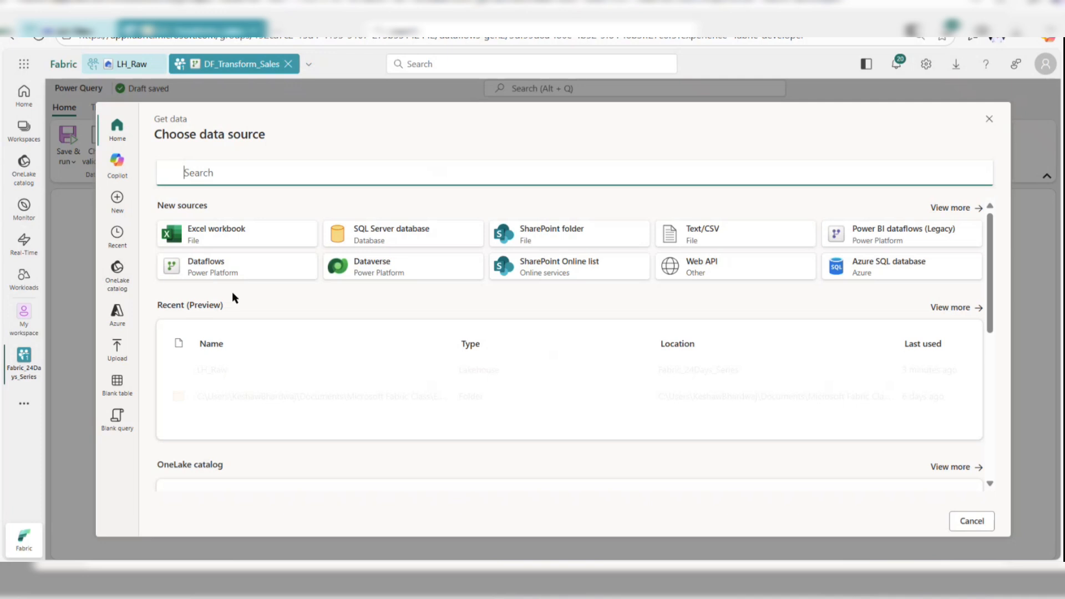
pyautogui.click(232, 368)
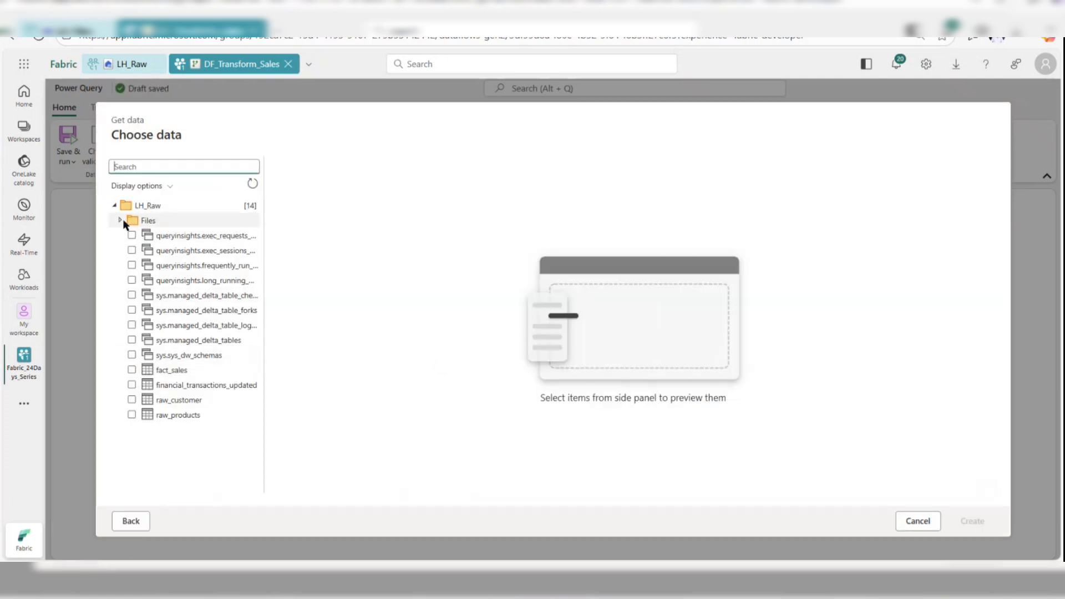
pyautogui.click(121, 221)
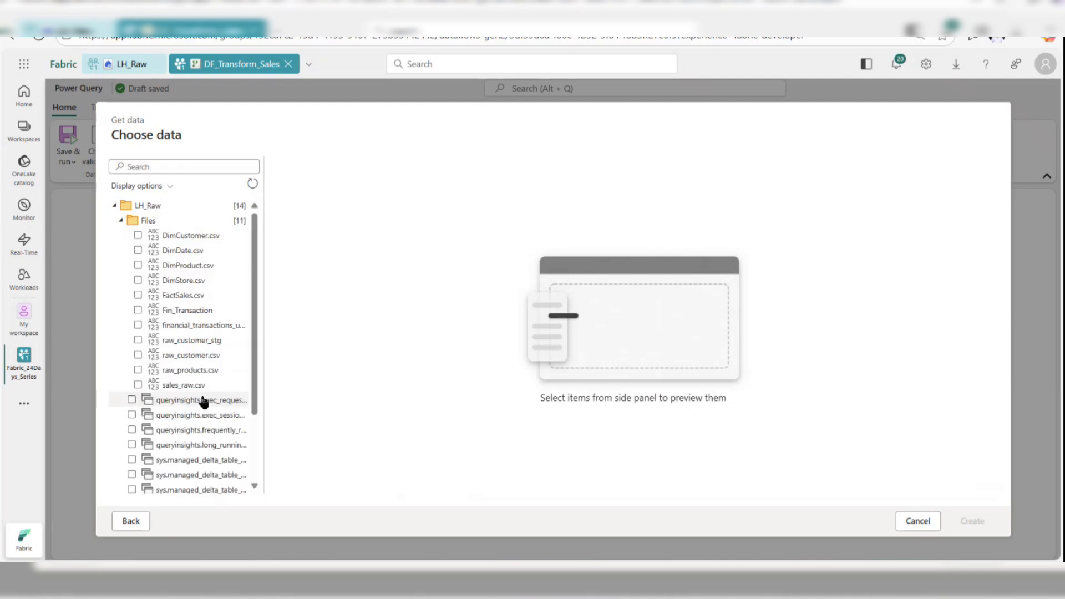
pyautogui.click(138, 385)
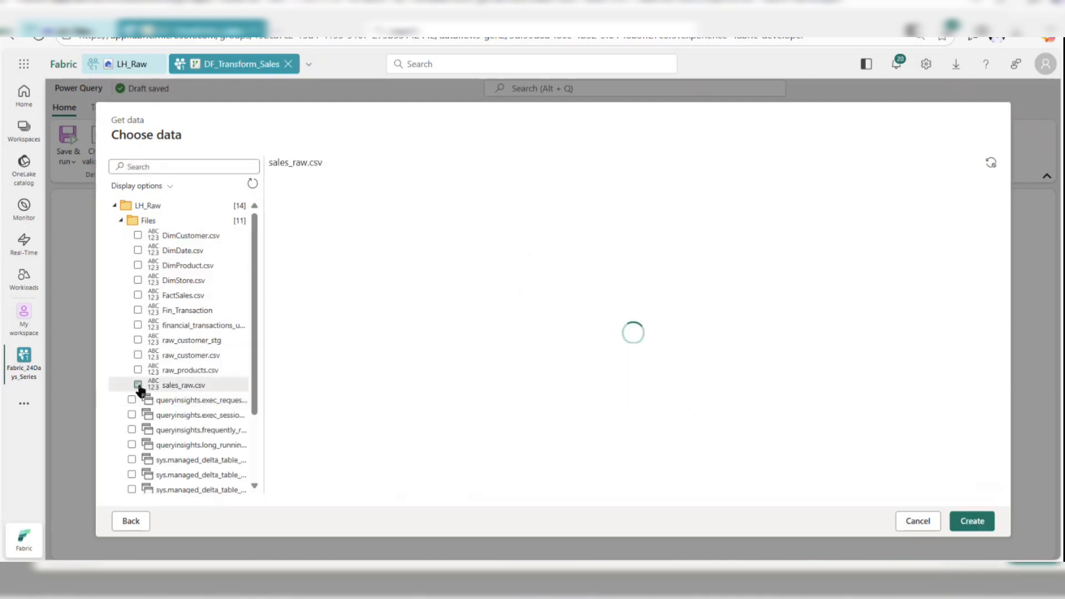
pyautogui.click(956, 521)
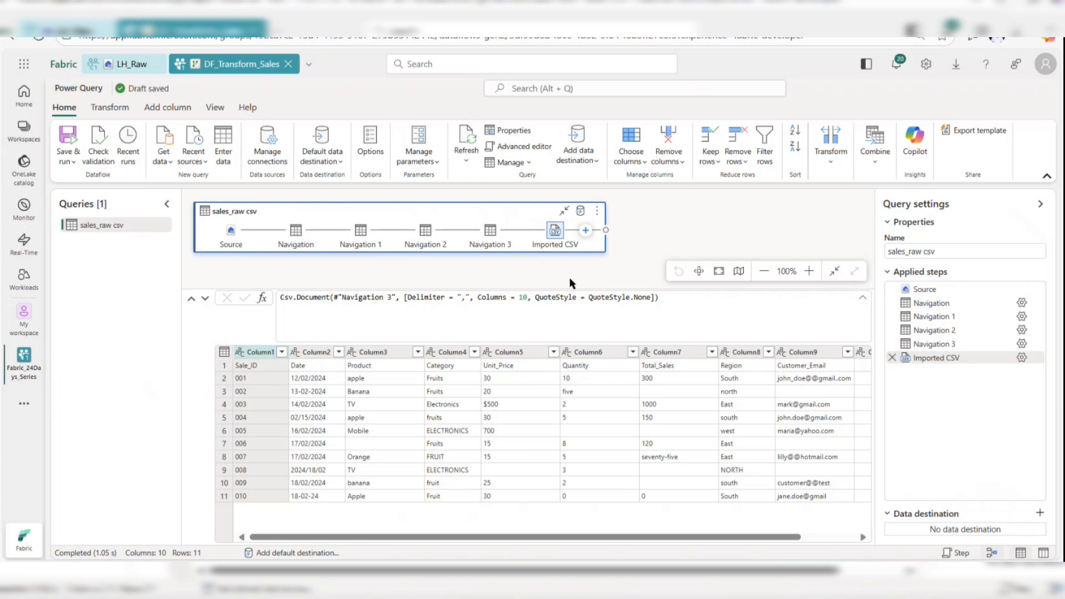
# Step: Search the commands for "use" and apply Use first row as headers to the sales_raw csv query
pyautogui.click(586, 90)
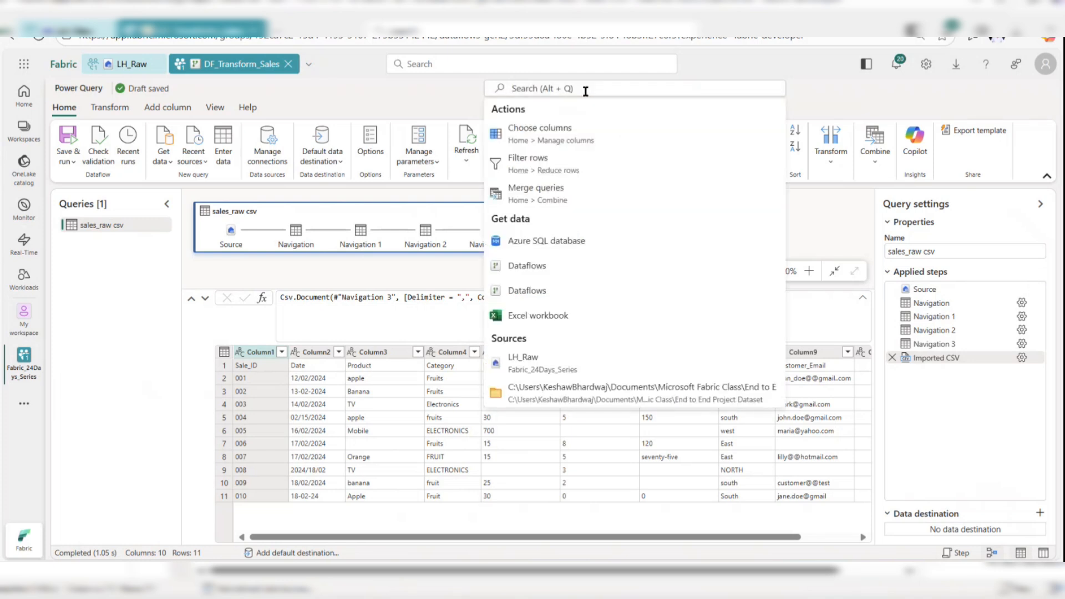
pyautogui.write('use')
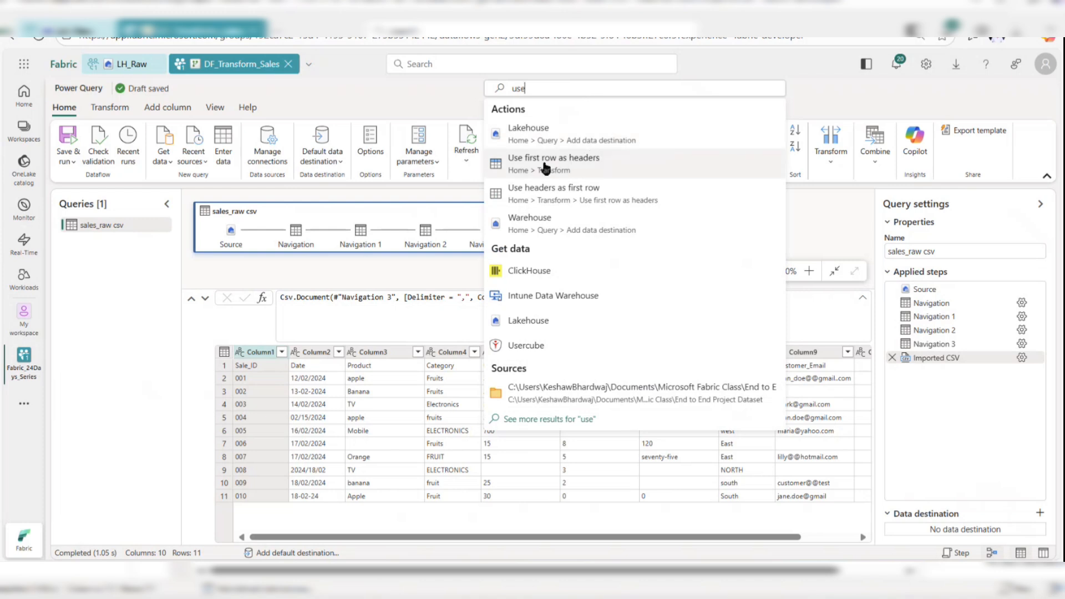
pyautogui.click(563, 164)
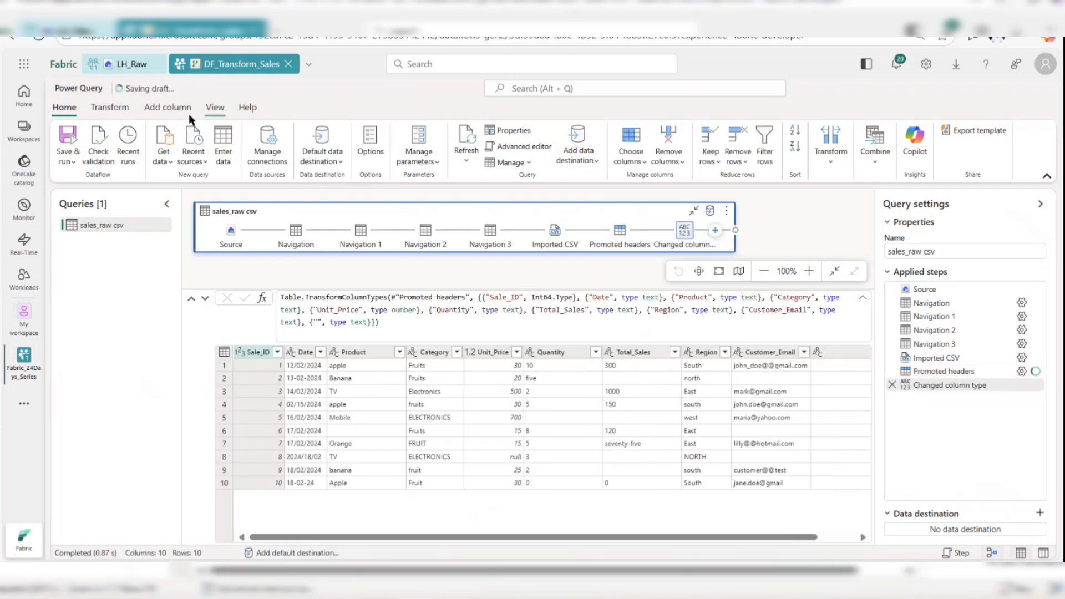
pyautogui.click(109, 107)
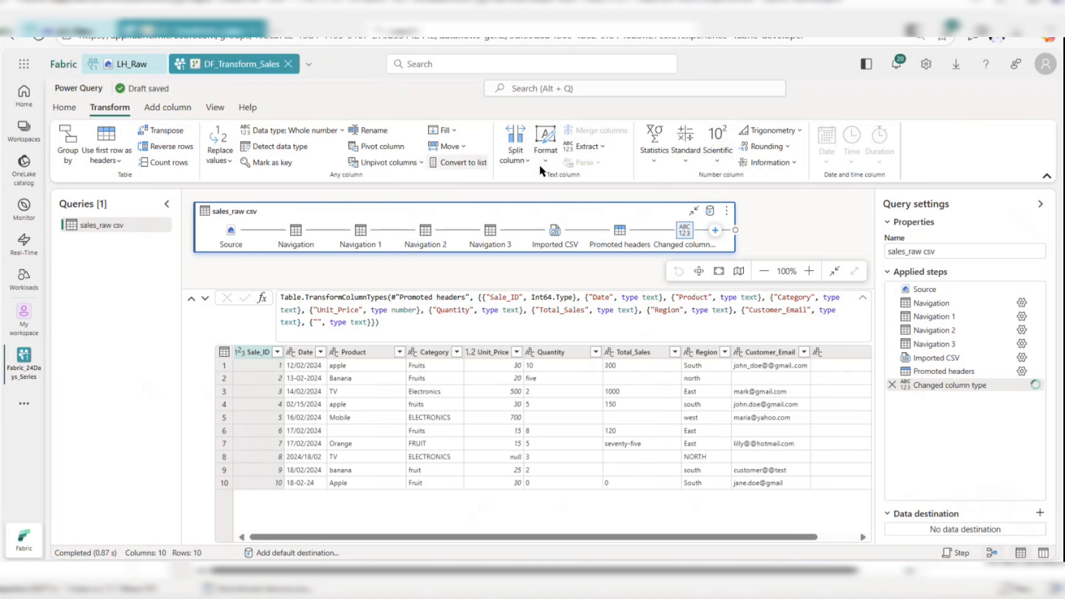
pyautogui.click(64, 107)
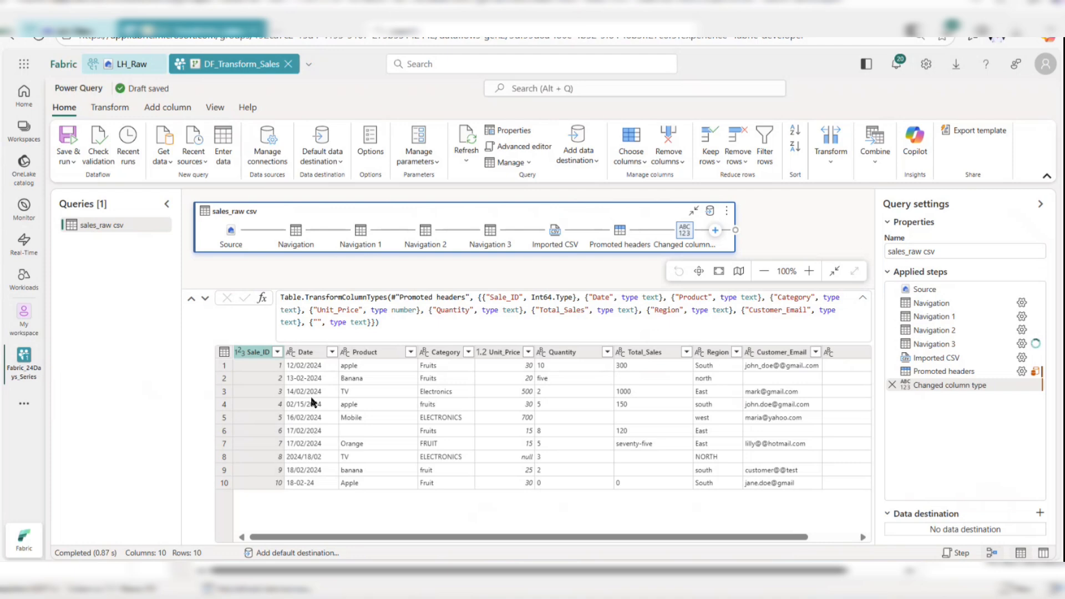
# Step: Try to convert the Date column directly to the Date data type
pyautogui.click(290, 354)
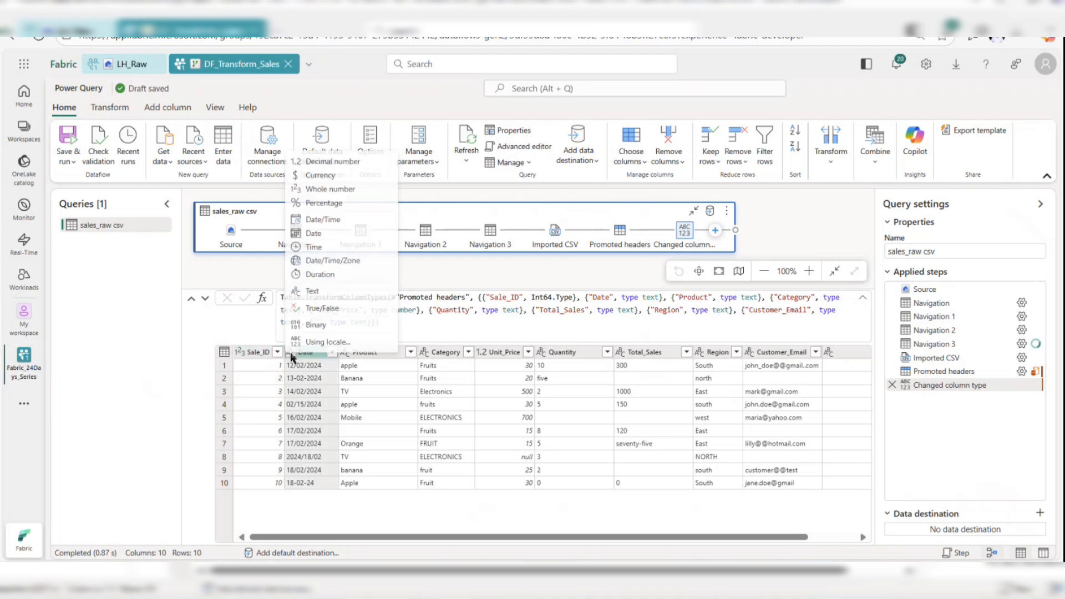
pyautogui.click(325, 233)
pyautogui.click(551, 350)
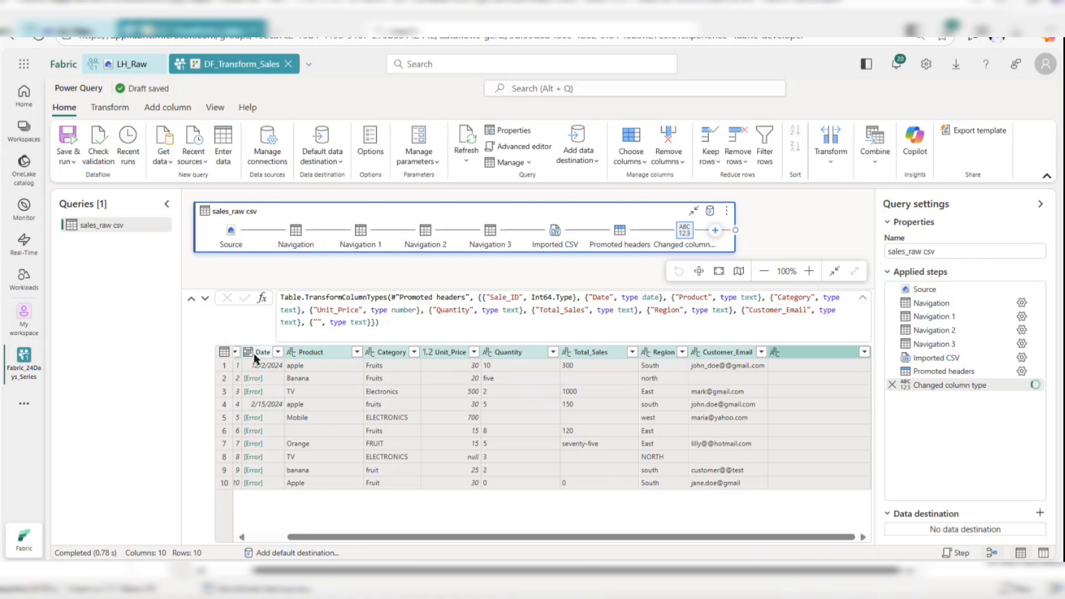
# Step: Delete the Changed column type step and replace "-" with "/" in the Date column
pyautogui.click(891, 386)
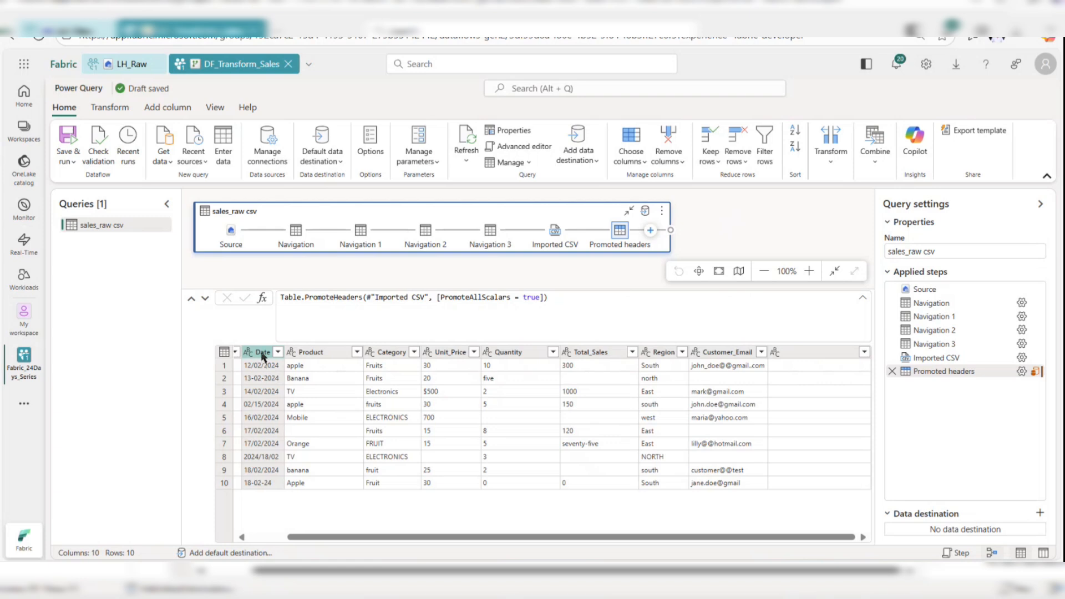
pyautogui.rightClick(262, 355)
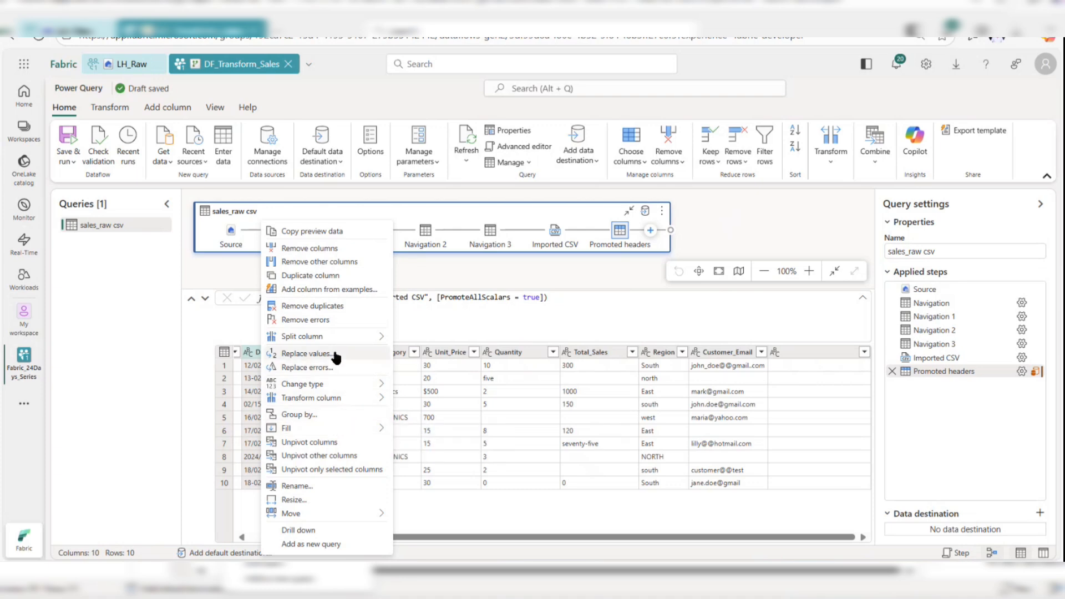
pyautogui.click(307, 354)
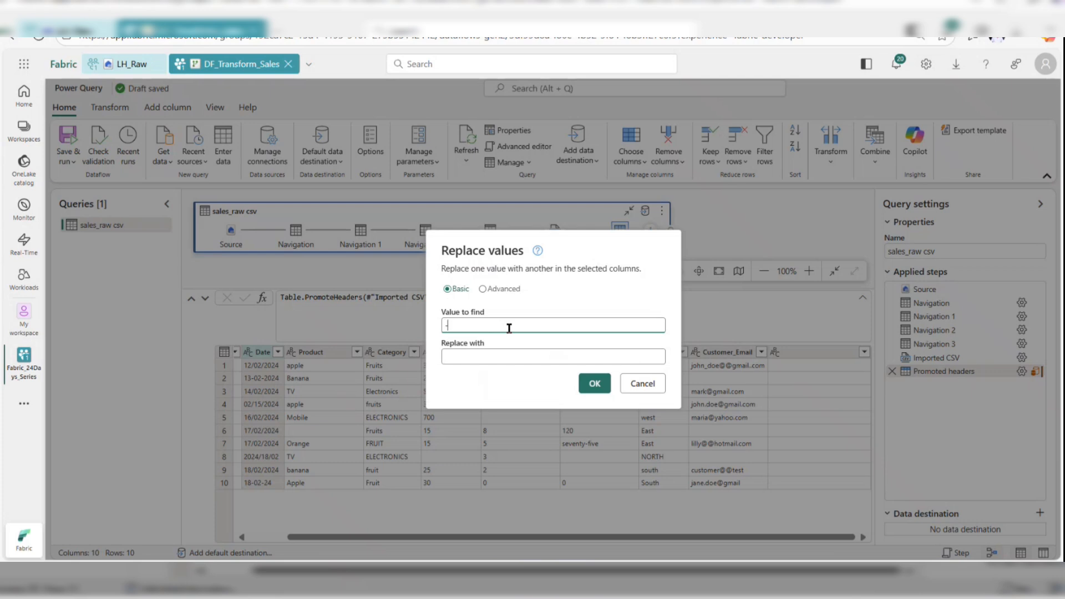
pyautogui.click(474, 356)
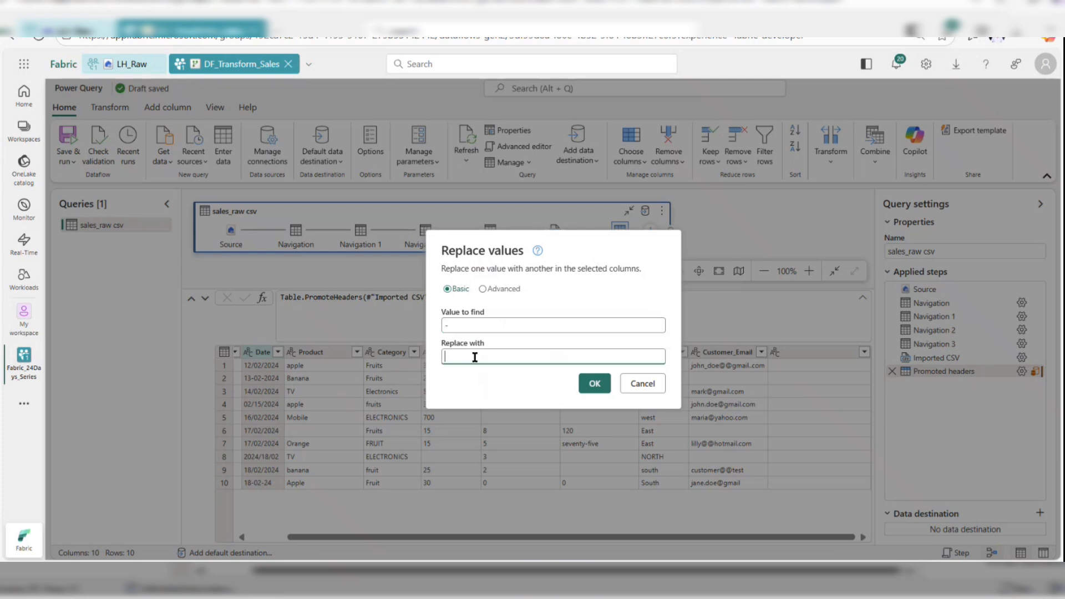
pyautogui.click(595, 384)
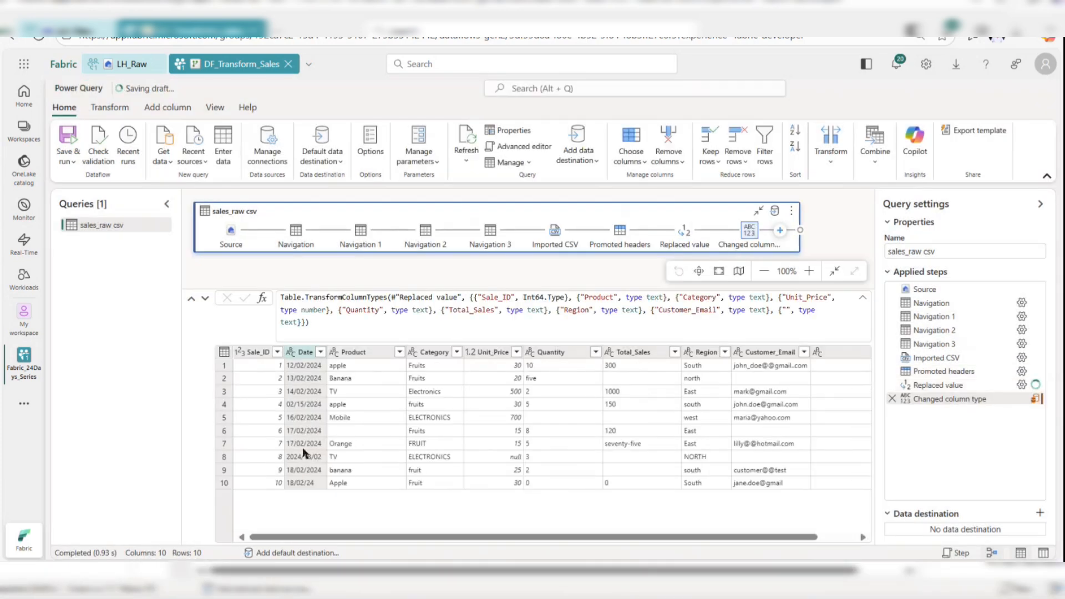
# Step: Try the plain Date data type again on the Date column with its separators replaced
pyautogui.click(291, 355)
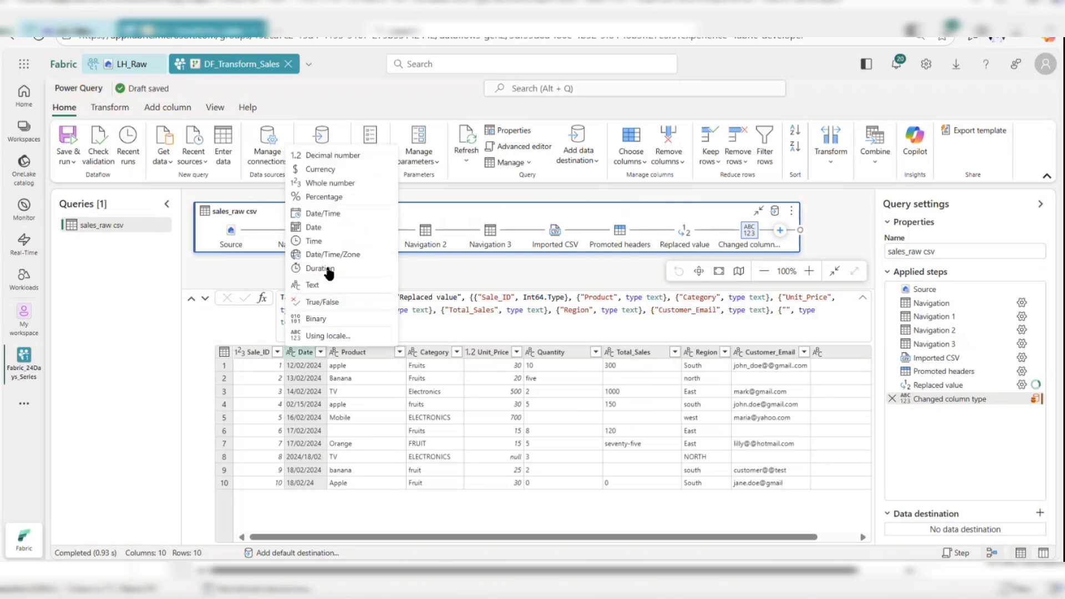
pyautogui.click(340, 230)
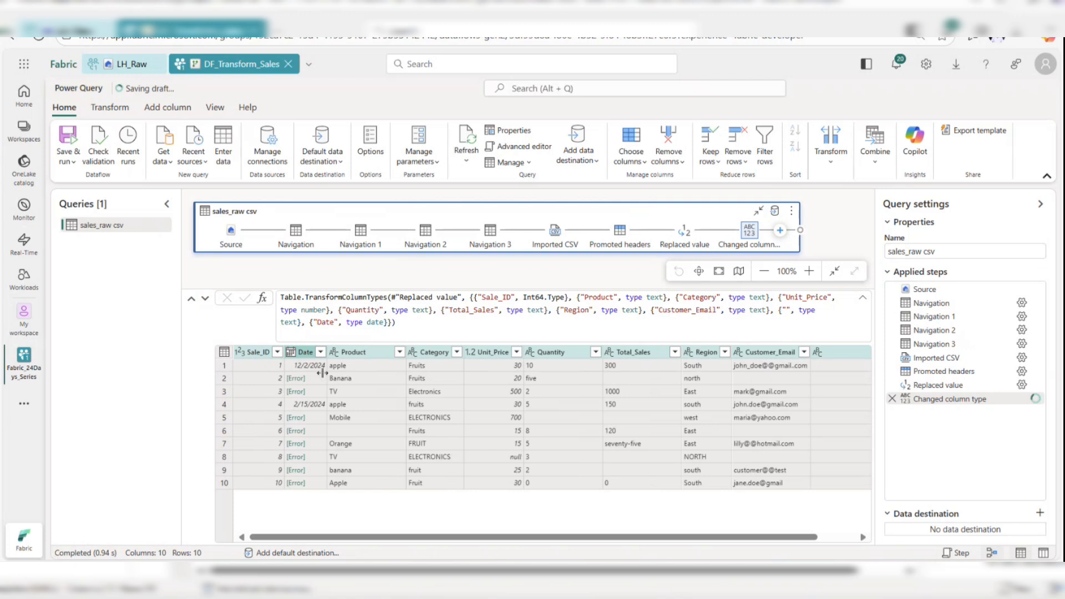
# Step: Delete the Changed column type step and start a locale-based type change on the Date column with data type Date
pyautogui.click(892, 399)
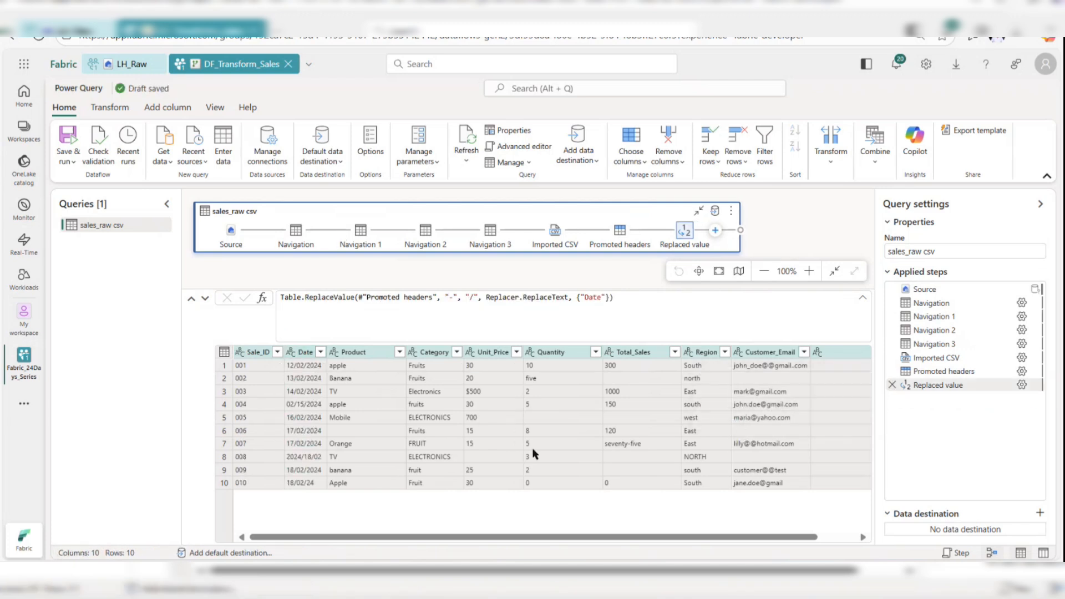
pyautogui.click(289, 354)
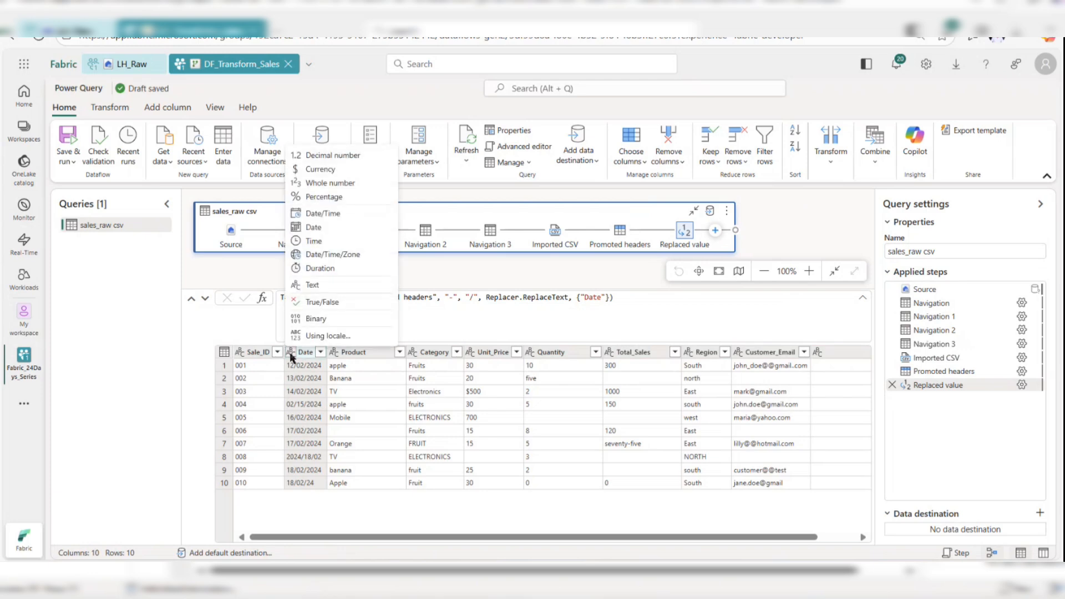
pyautogui.click(317, 336)
pyautogui.click(486, 313)
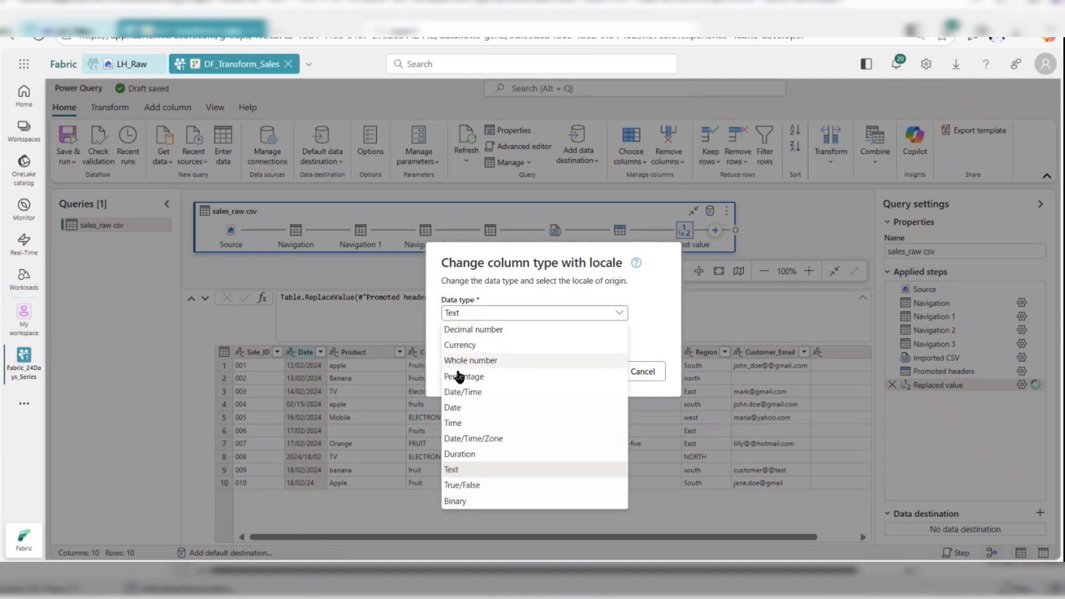
pyautogui.click(465, 411)
# Step: Choose English (India) as the locale of origin and apply the type change to the Date column
pyautogui.click(476, 345)
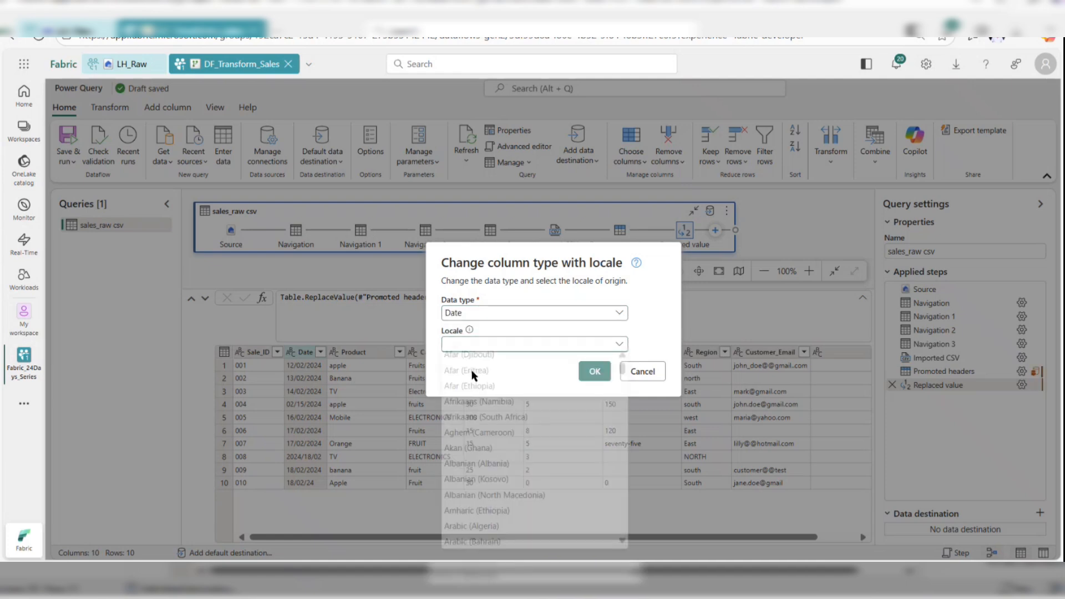
pyautogui.scroll(-15, 485, 427)
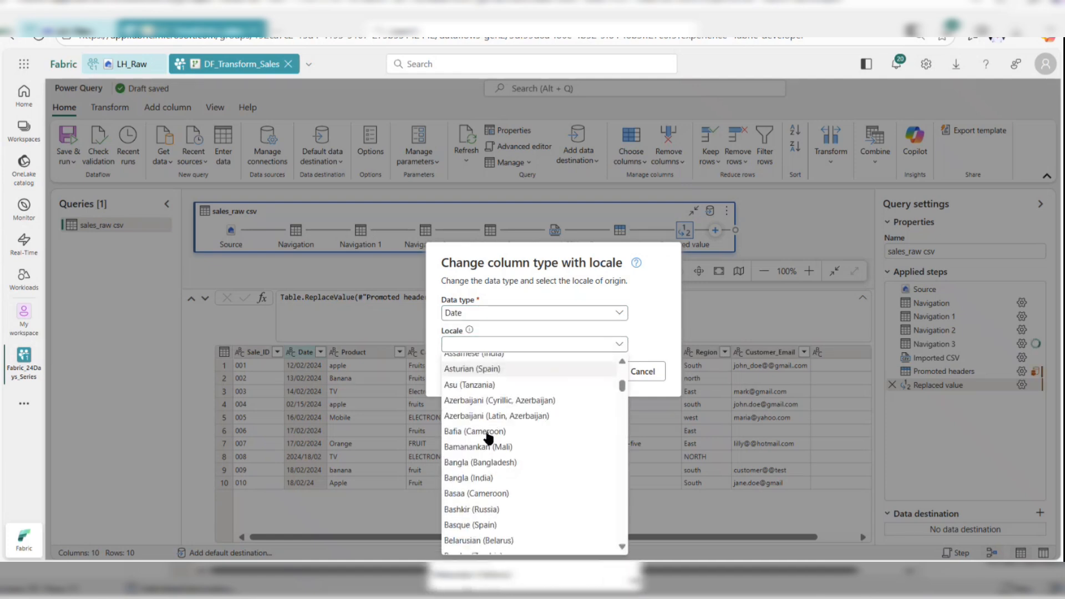
pyautogui.scroll(-4, 487, 438)
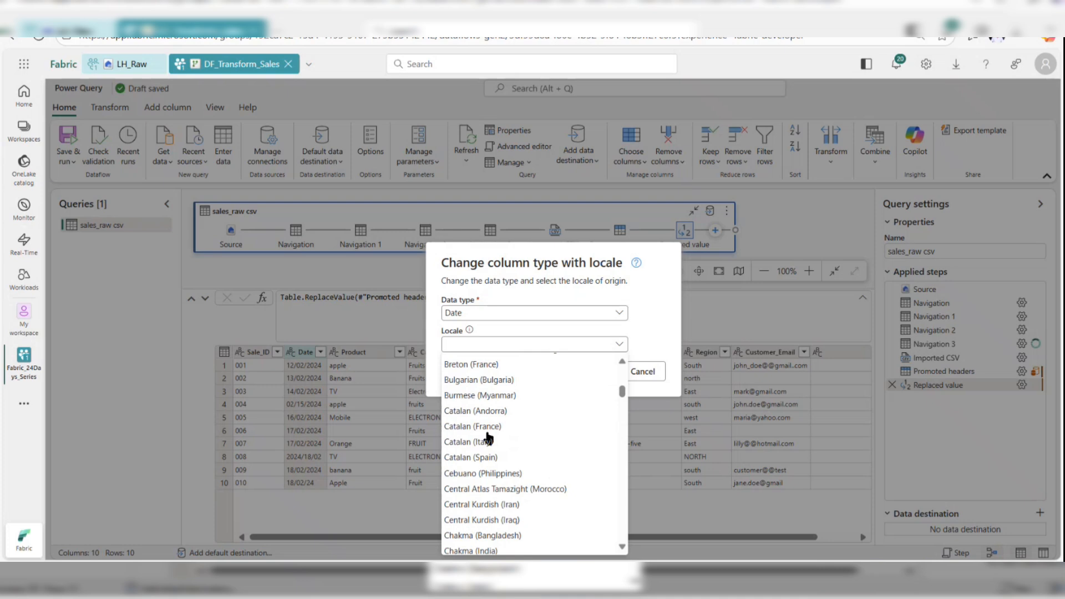
pyautogui.scroll(-20, 488, 438)
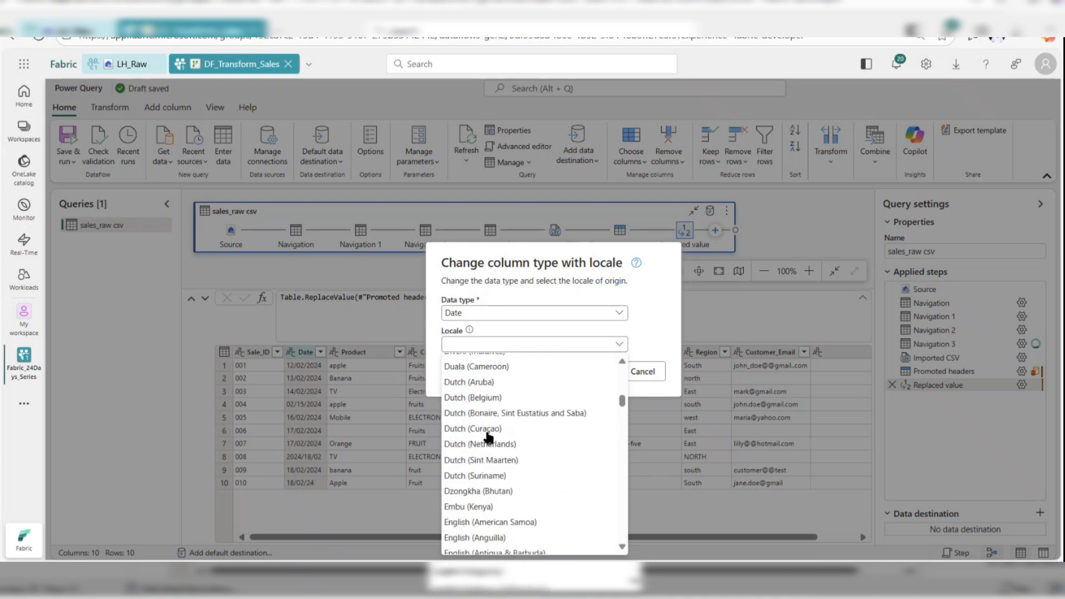
pyautogui.scroll(-2, 497, 454)
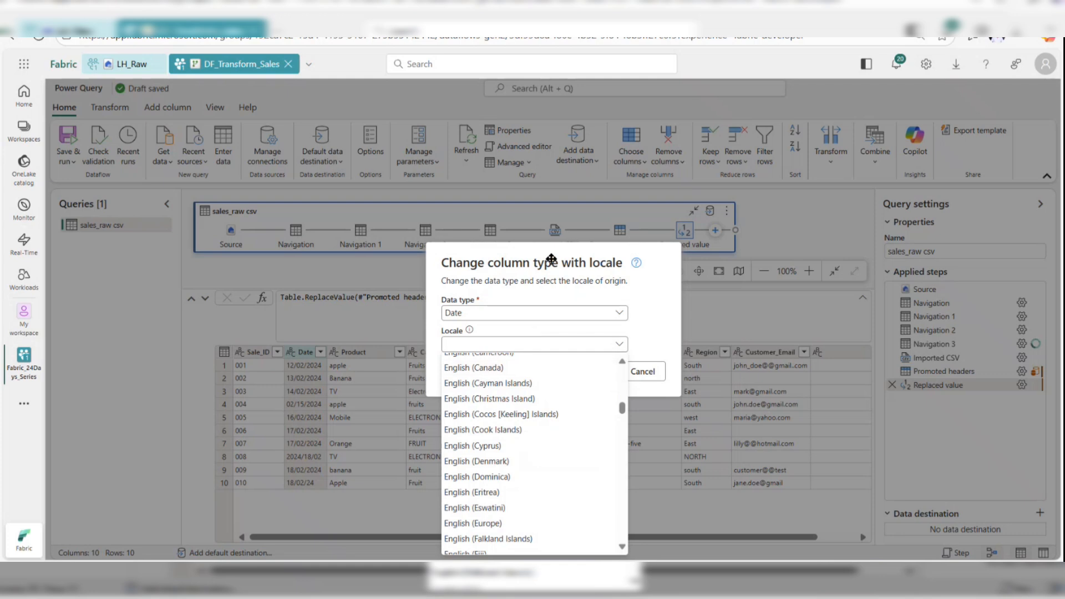
pyautogui.moveTo(551, 259); pyautogui.dragTo(315, 258)
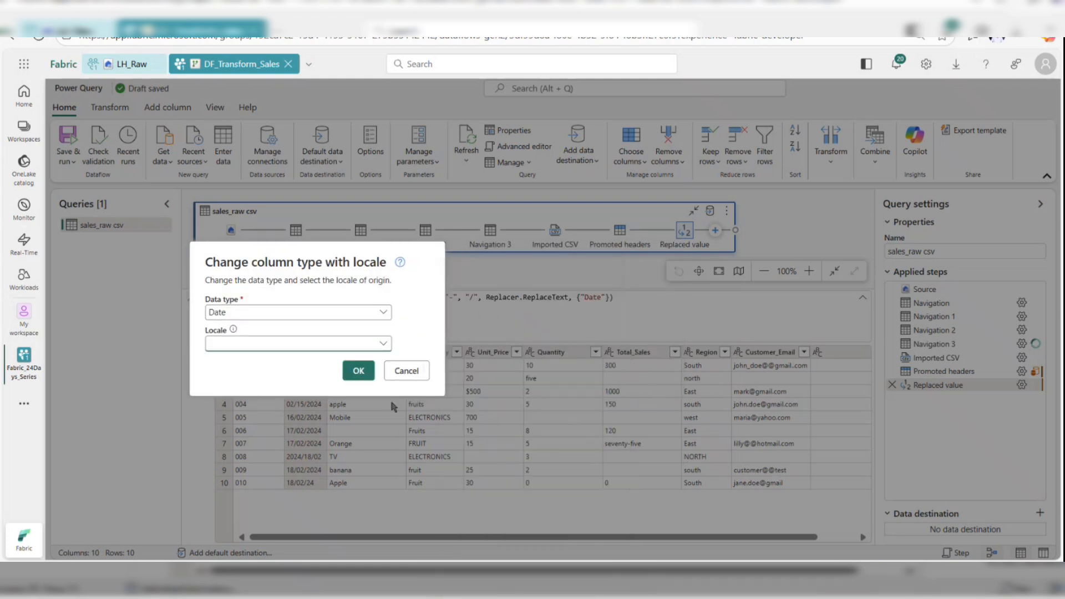
pyautogui.moveTo(309, 267); pyautogui.dragTo(482, 256)
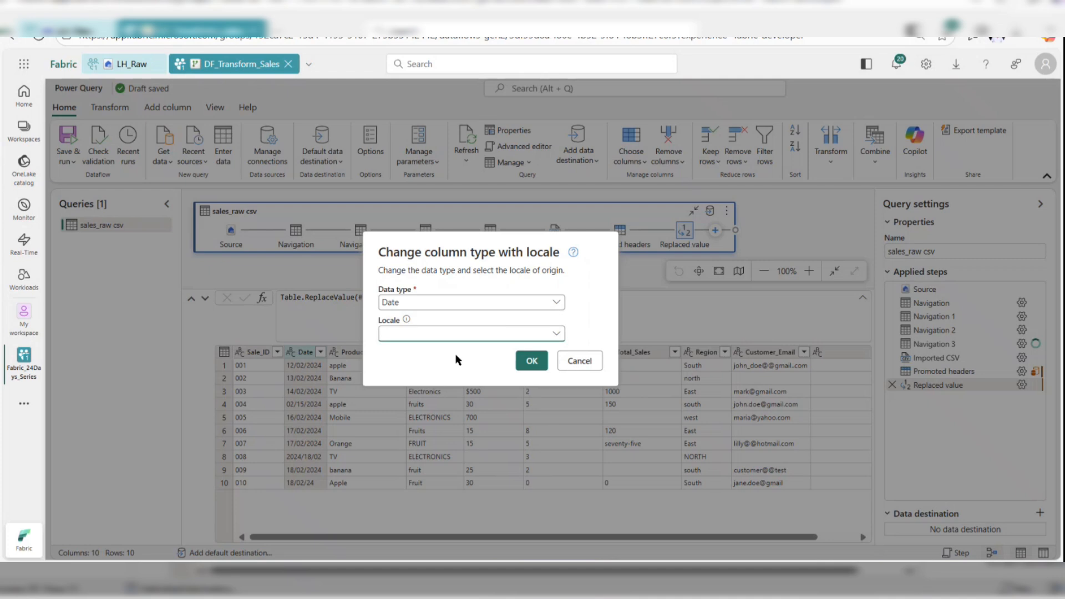
pyautogui.click(423, 335)
pyautogui.scroll(-10, 440, 463)
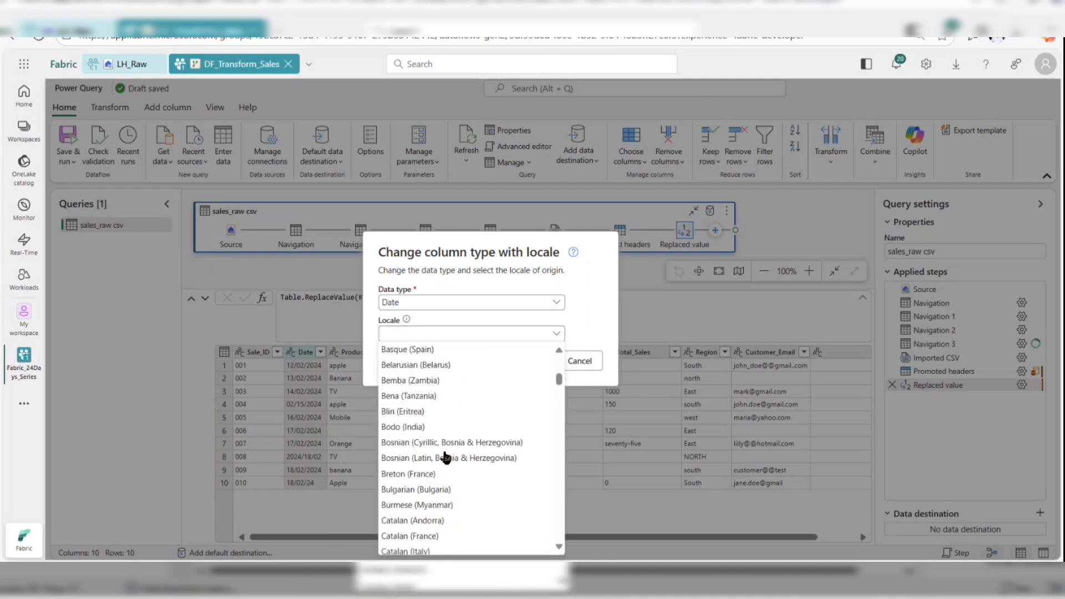
pyautogui.scroll(-20, 443, 456)
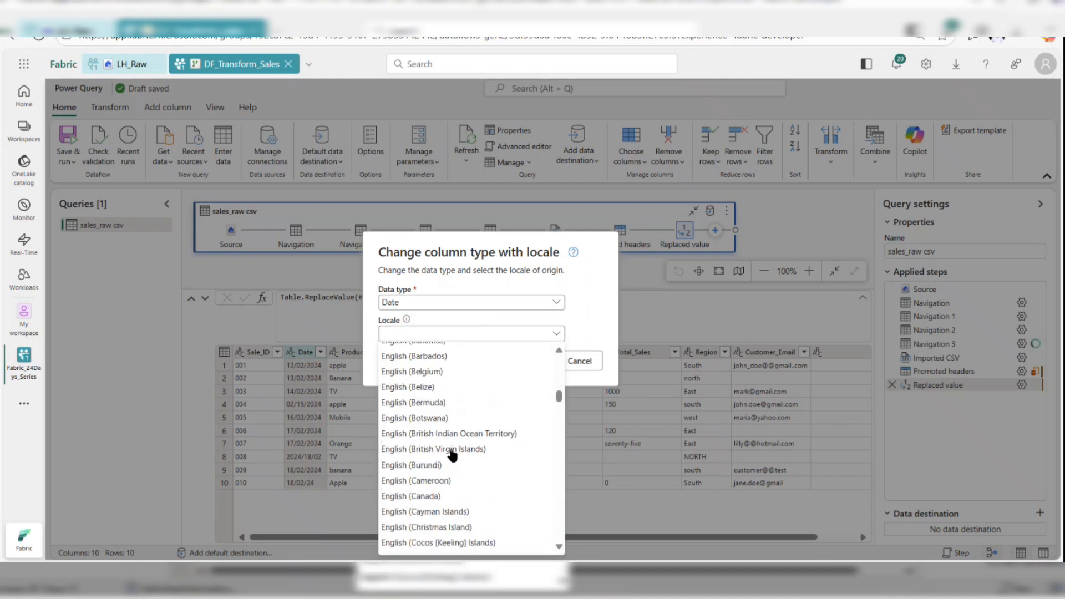
pyautogui.scroll(-10, 453, 455)
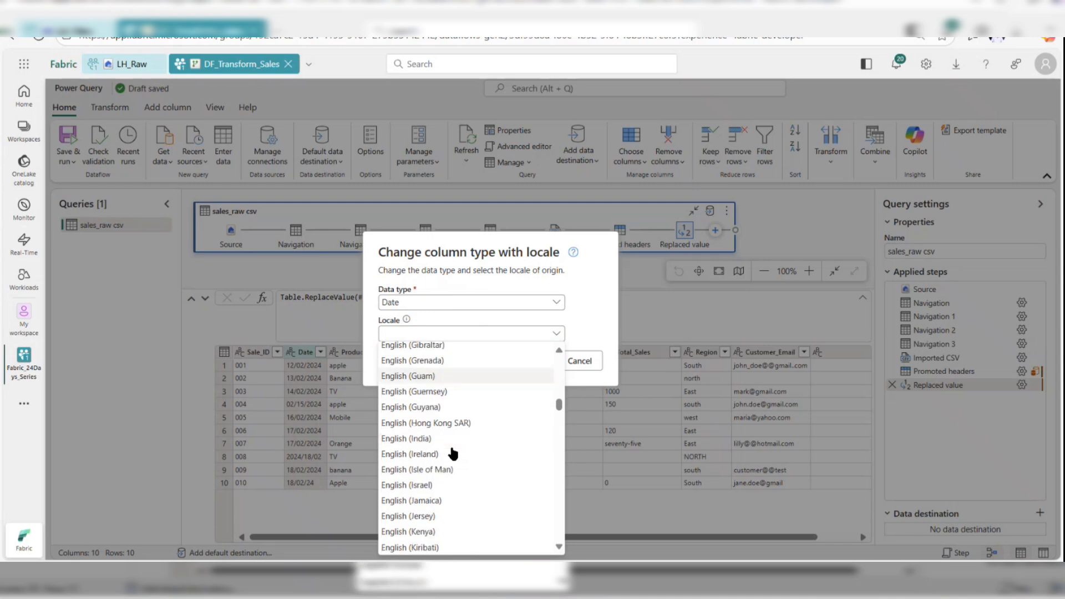
pyautogui.click(462, 438)
pyautogui.click(519, 400)
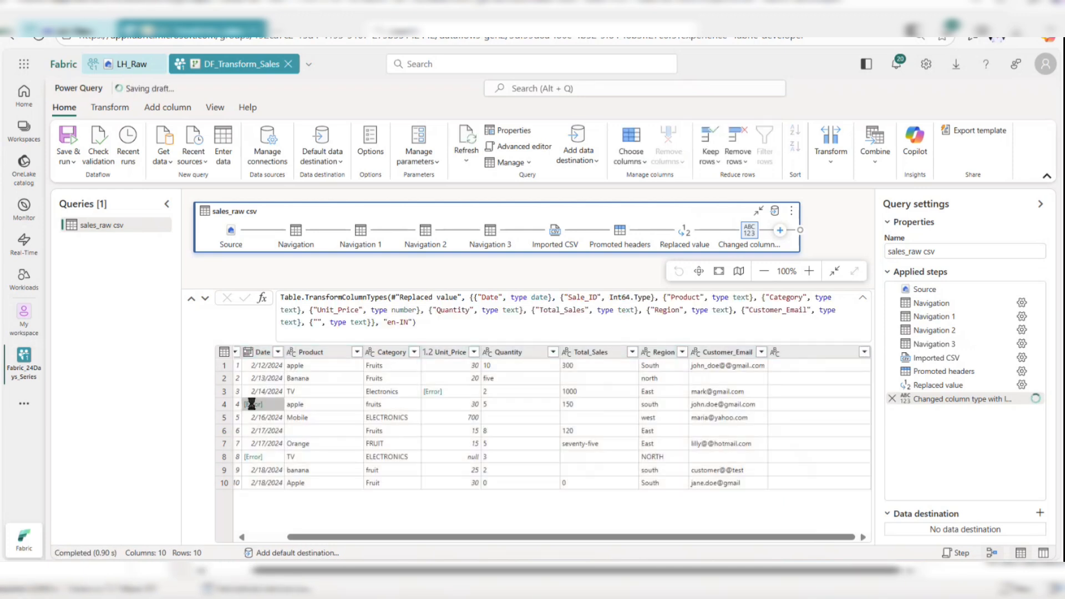
# Step: Inspect the error details of the Date value in row 4
pyautogui.click(253, 406)
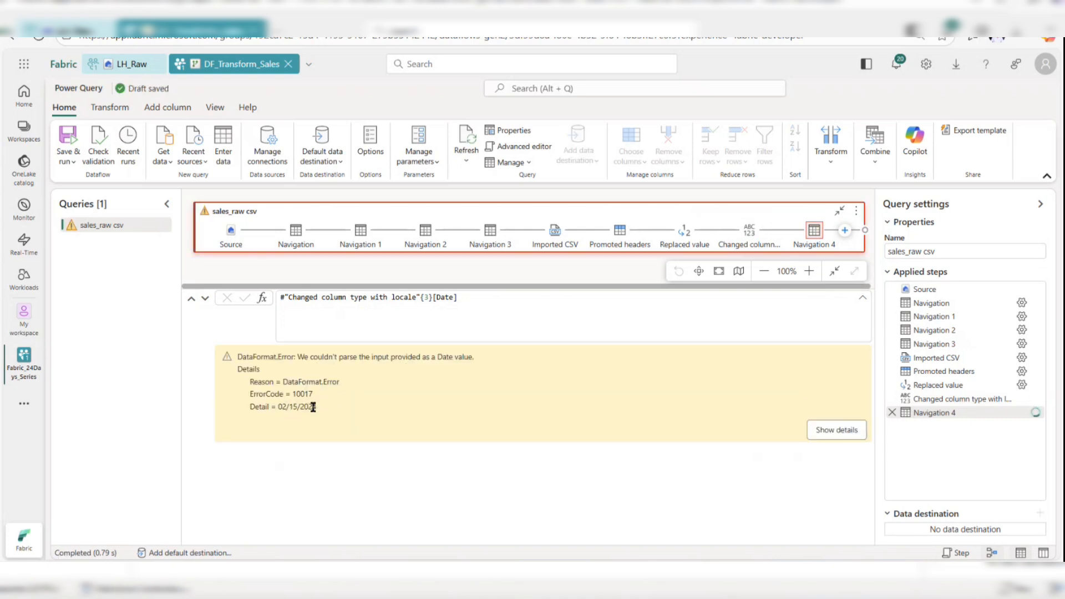
pyautogui.moveTo(312, 407); pyautogui.dragTo(282, 406)
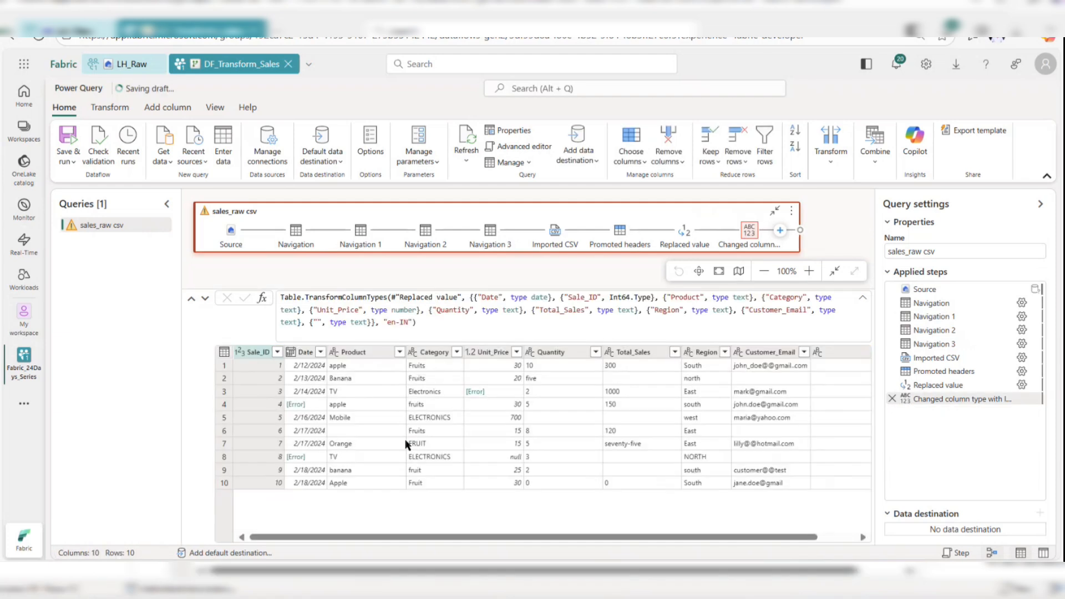
# Step: Inspect the error details of the Date value in row 8, and delete the drill-down step and the locale-based type change
pyautogui.click(294, 456)
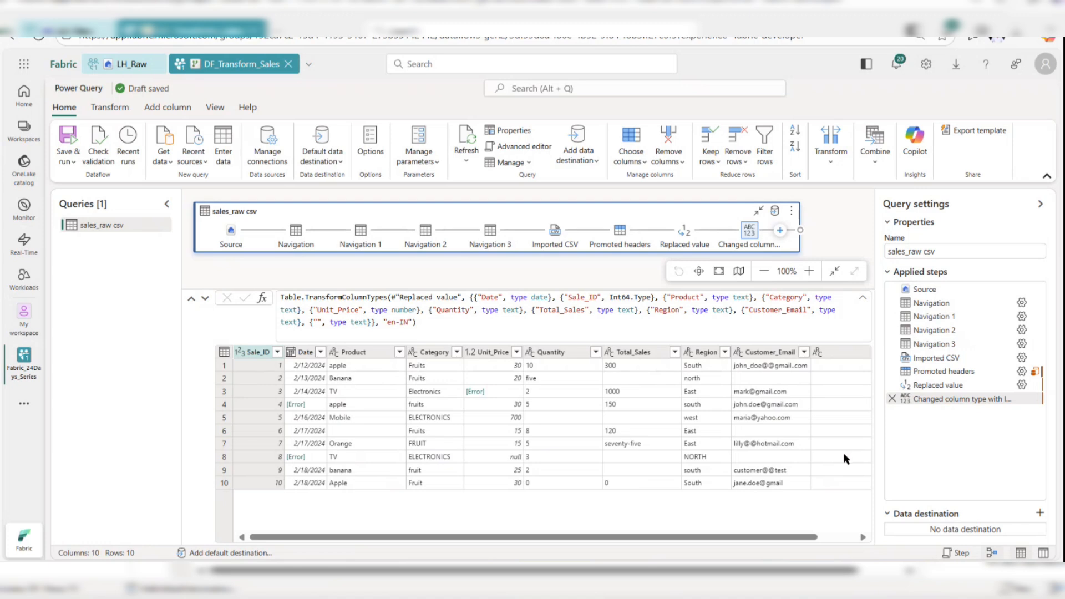
pyautogui.click(303, 351)
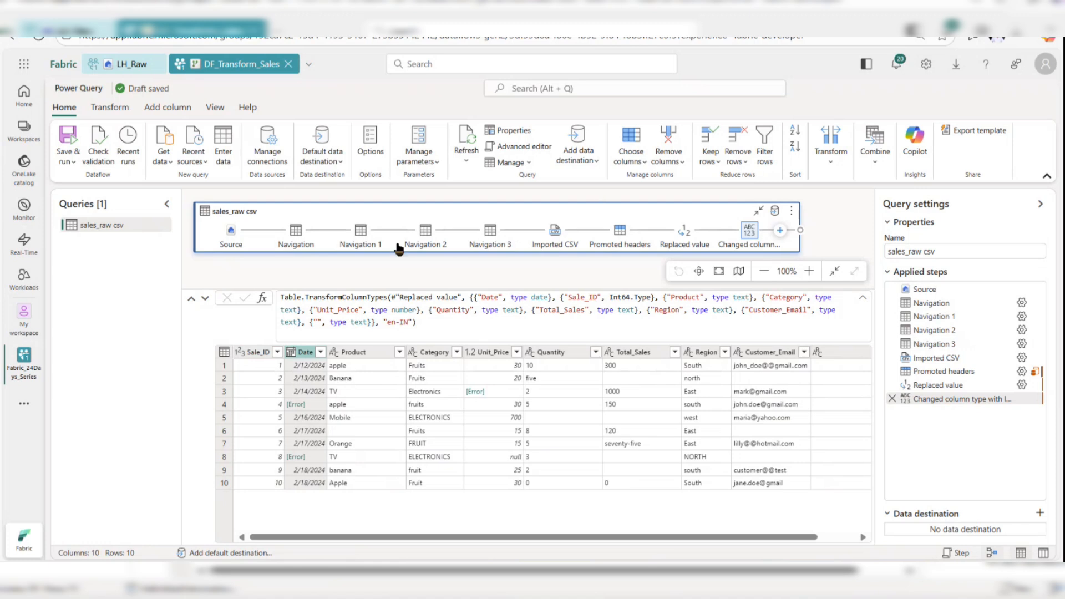
pyautogui.click(300, 458)
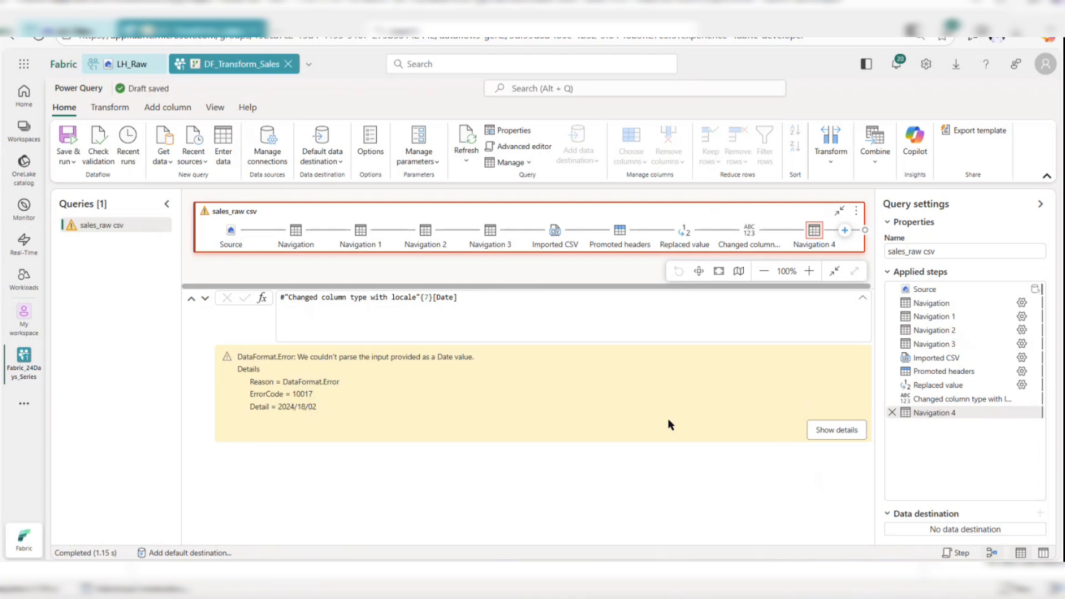
pyautogui.click(894, 413)
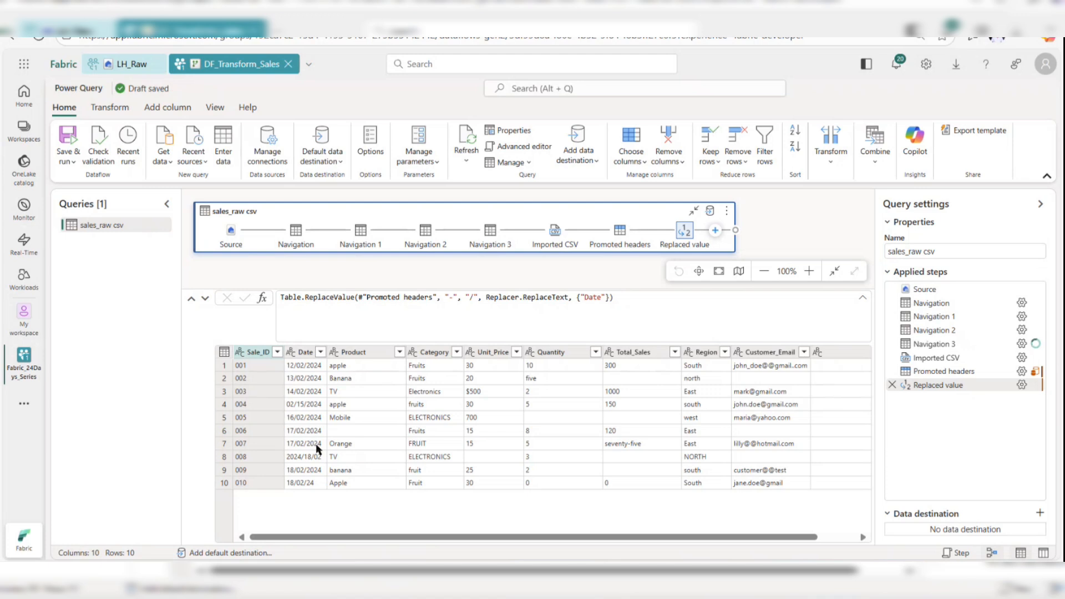
# Step: Replace the value 2024/18/02 with 18/02/2024 in the Date column
pyautogui.click(302, 457)
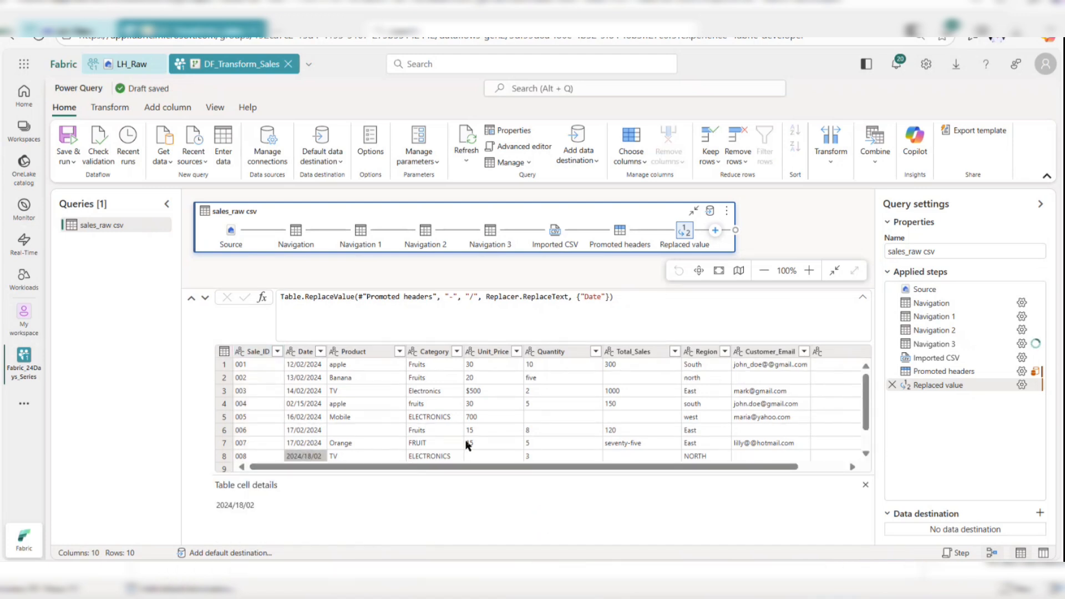
pyautogui.scroll(-1, 501, 422)
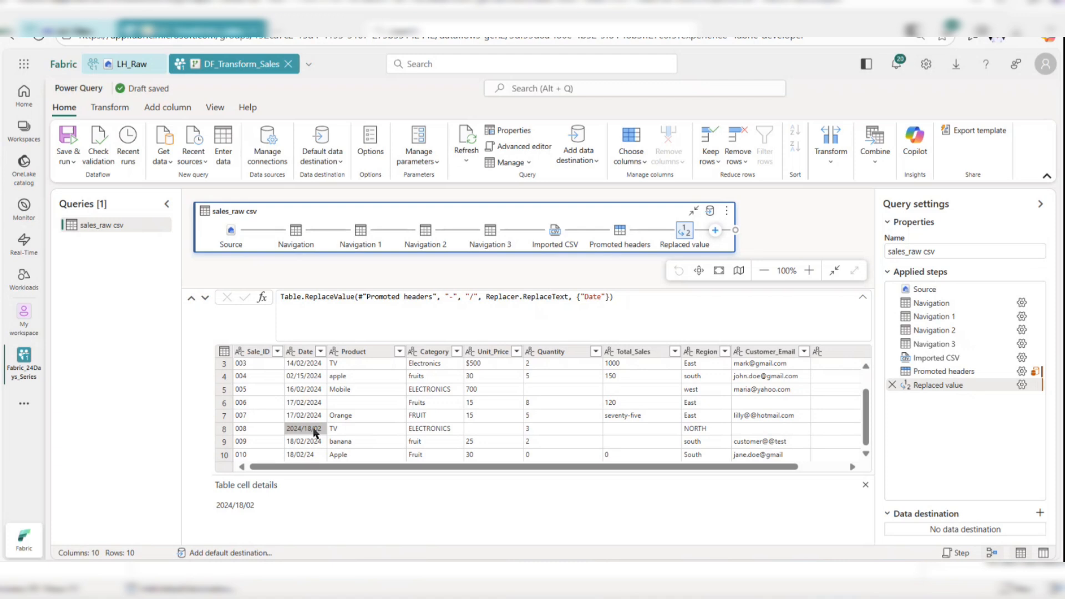
pyautogui.click(311, 351)
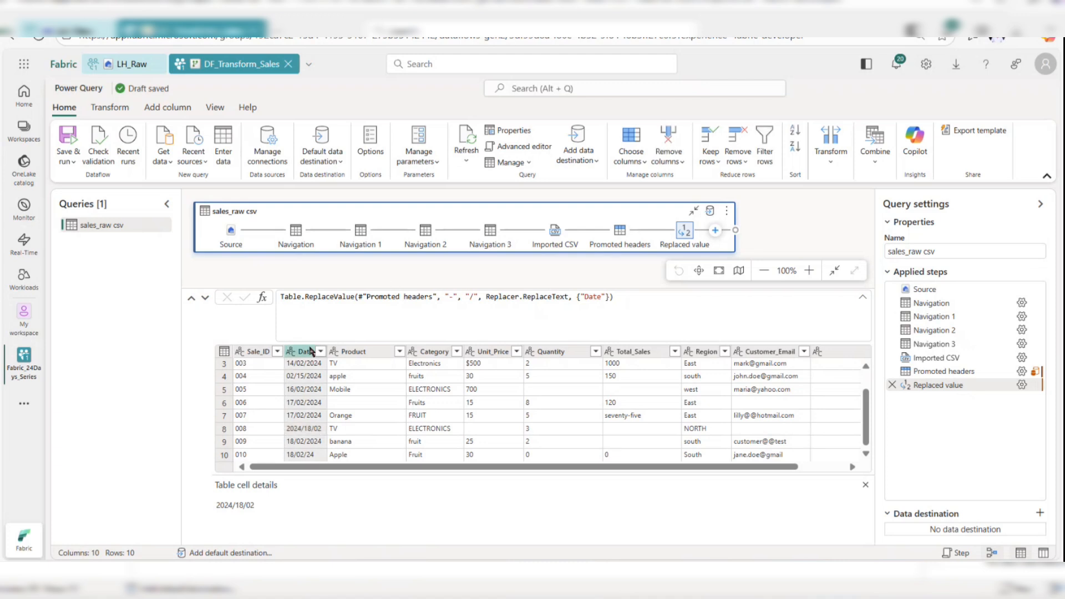
pyautogui.rightClick(300, 350)
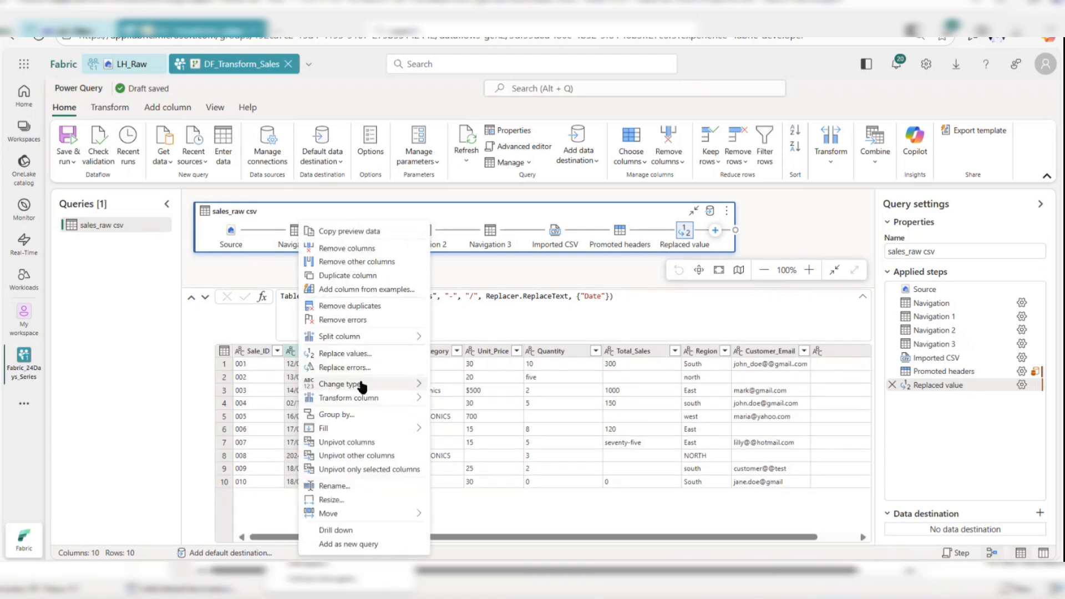
pyautogui.click(344, 354)
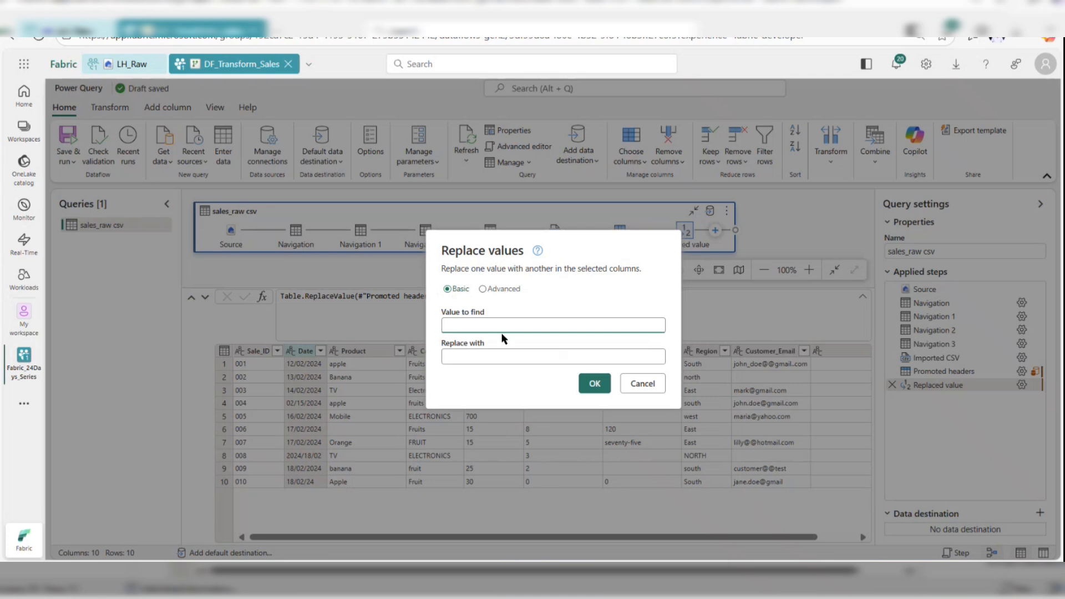
pyautogui.write('2024/18/02')
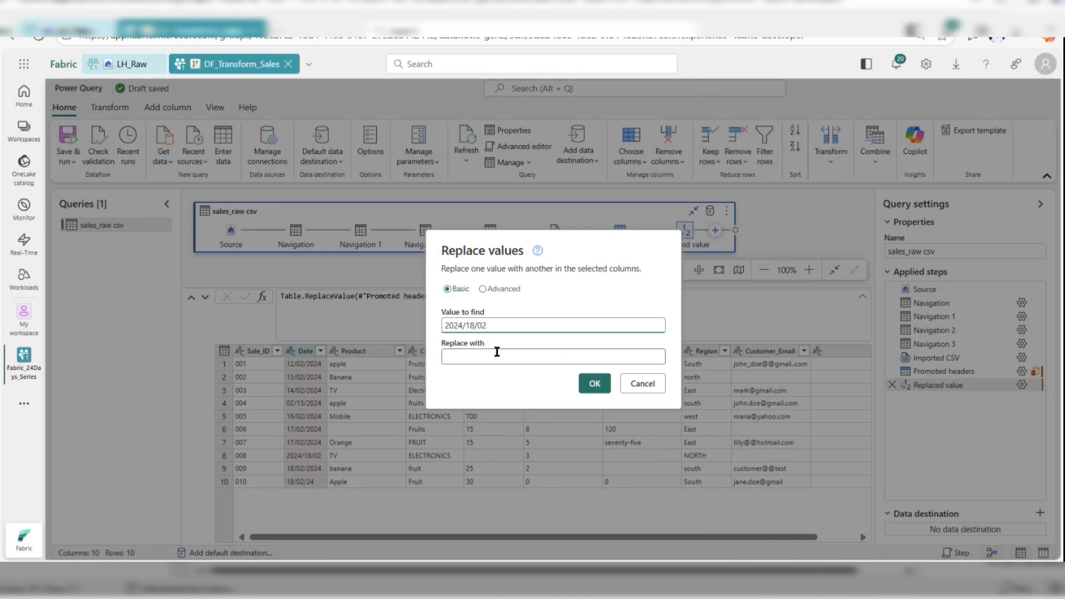
pyautogui.click(497, 354)
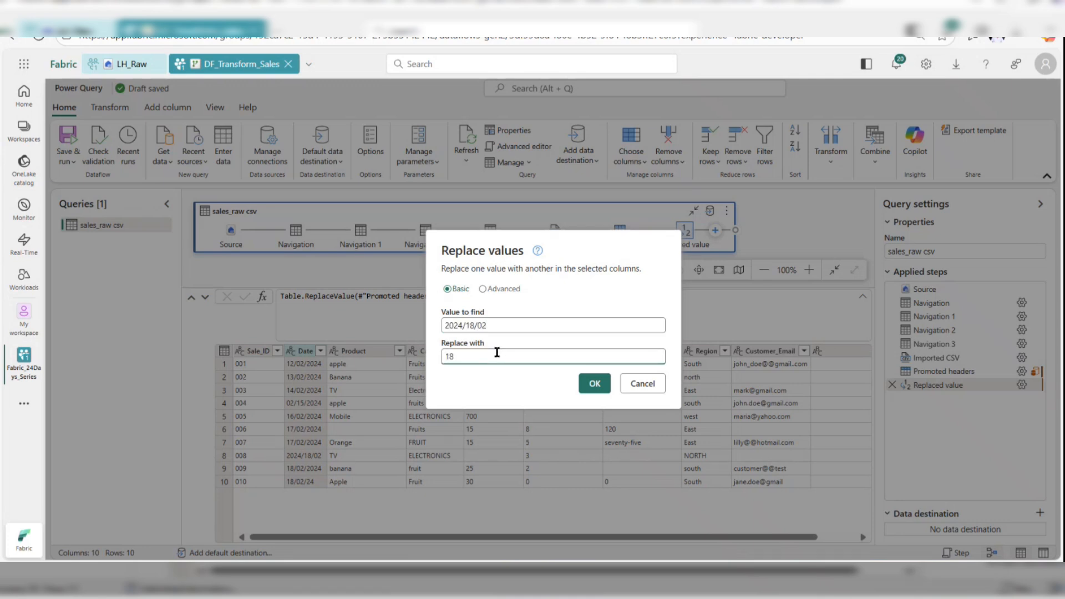
pyautogui.write('18/02/2024')
pyautogui.press('Return')
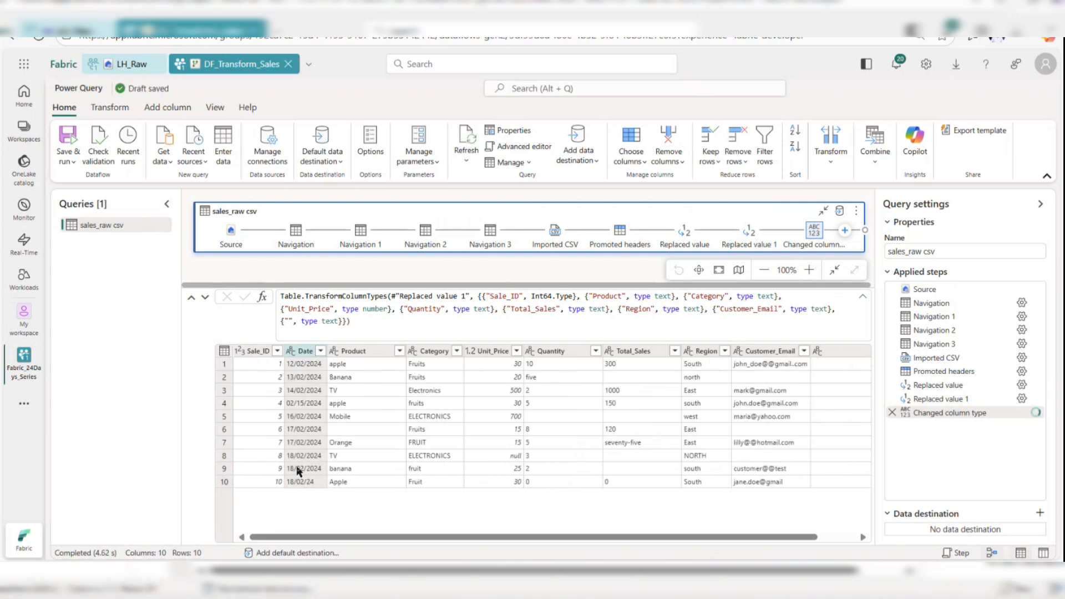
# Step: Try the locale-based type change on the Date column with data type Date and locale English (India)
pyautogui.click(288, 353)
pyautogui.click(327, 336)
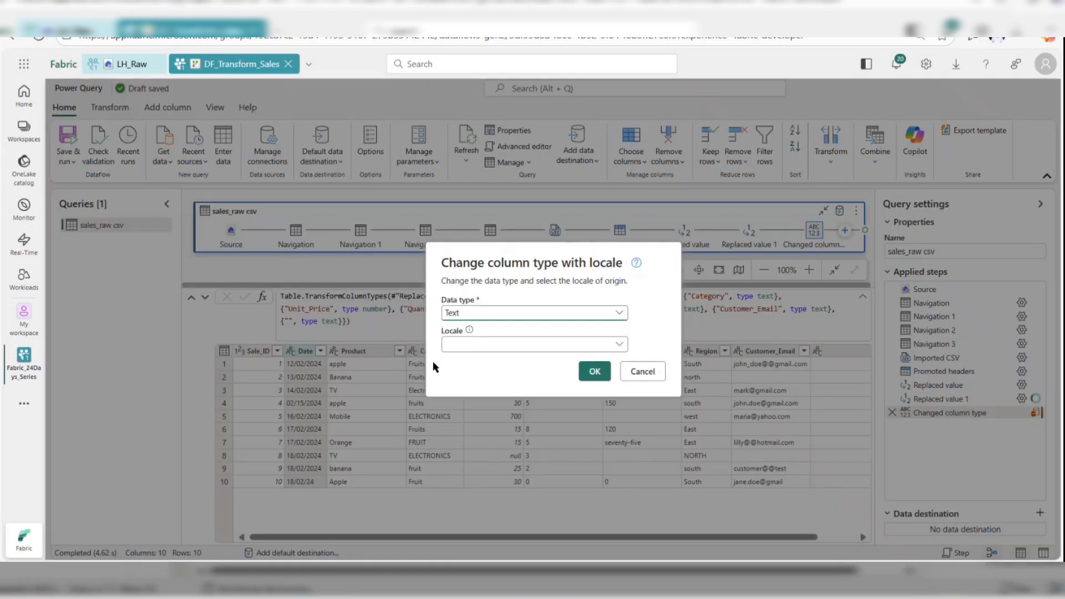
pyautogui.click(524, 313)
pyautogui.click(481, 404)
pyautogui.click(497, 345)
pyautogui.scroll(-20, 506, 410)
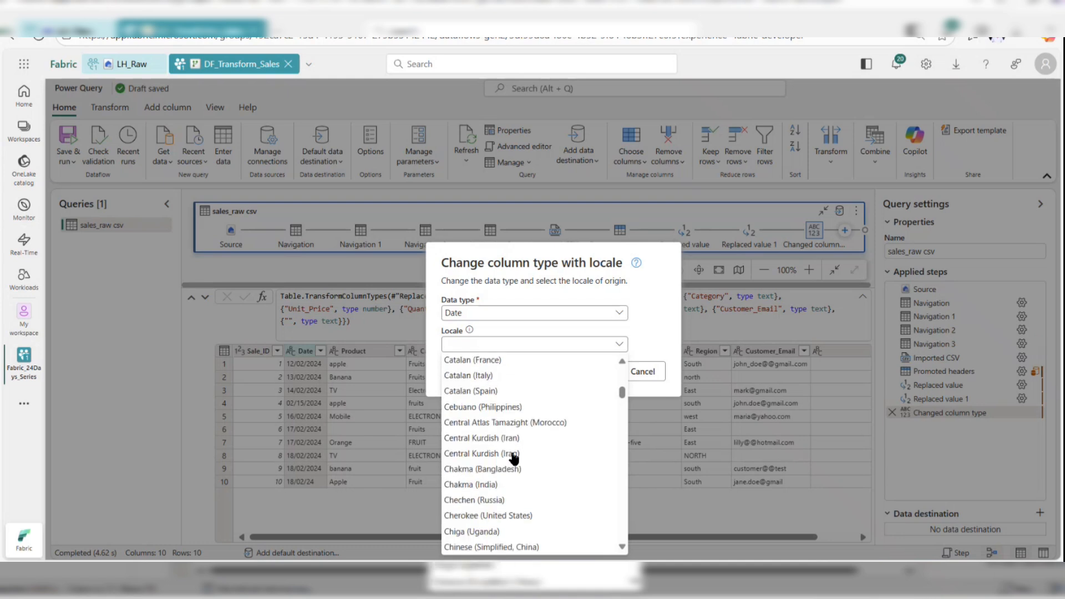
pyautogui.scroll(-10, 514, 457)
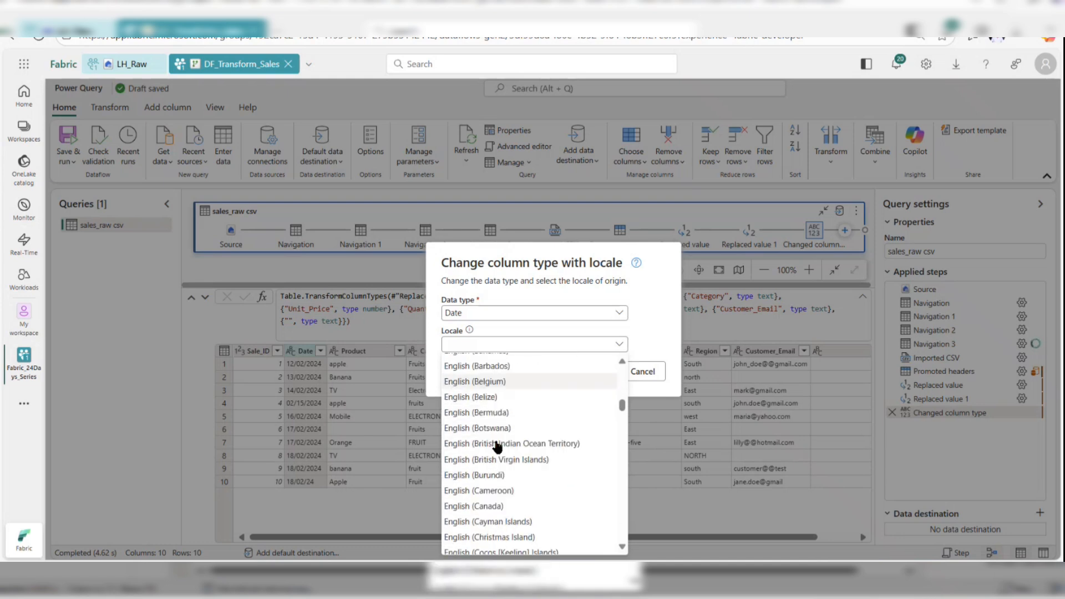
pyautogui.scroll(-3, 511, 481)
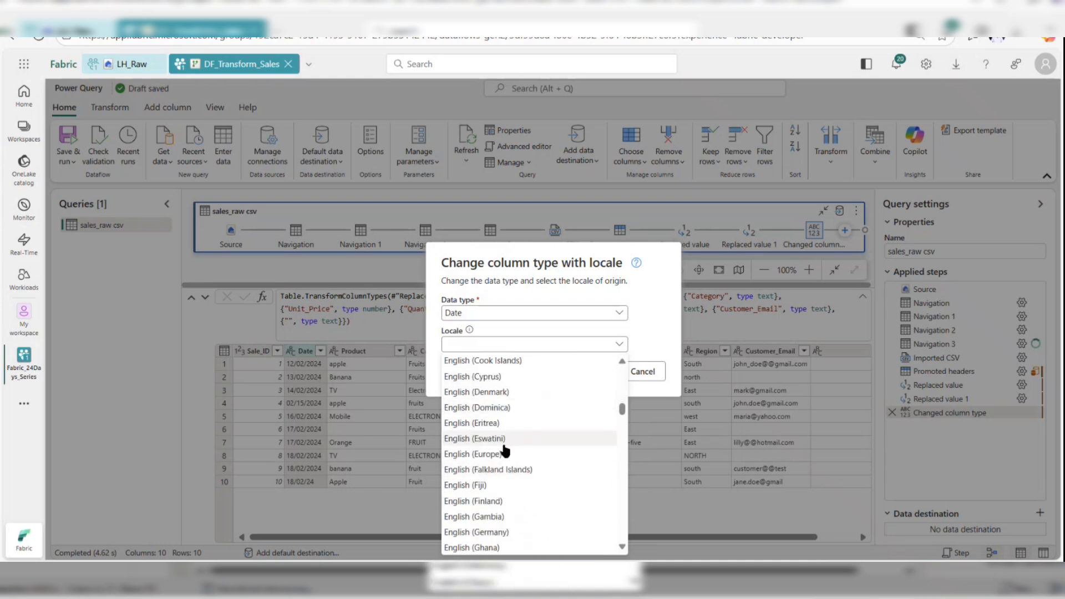
pyautogui.scroll(-5, 502, 452)
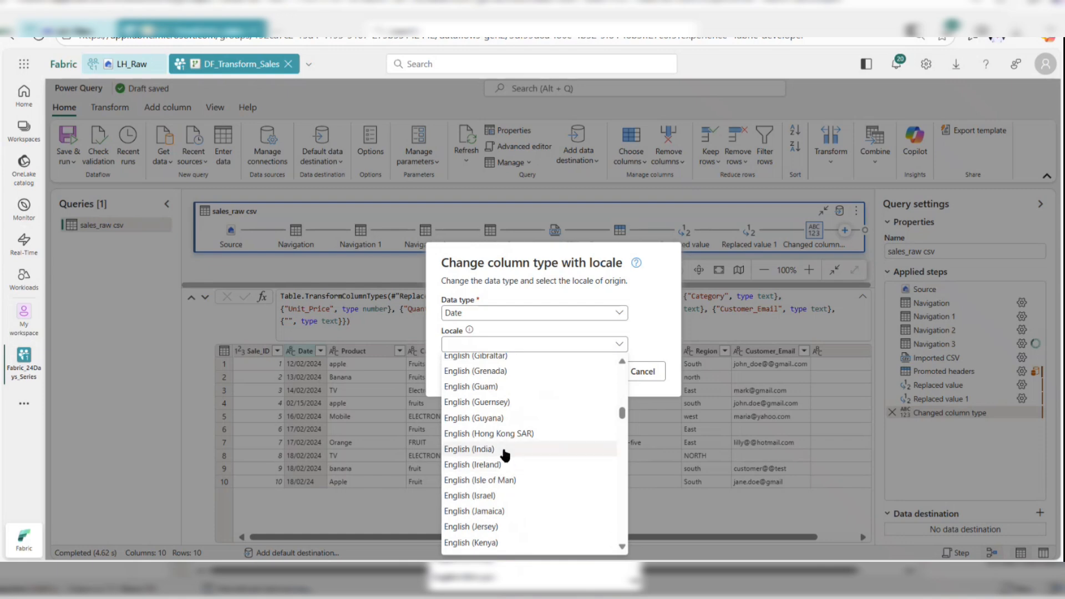
pyautogui.click(499, 448)
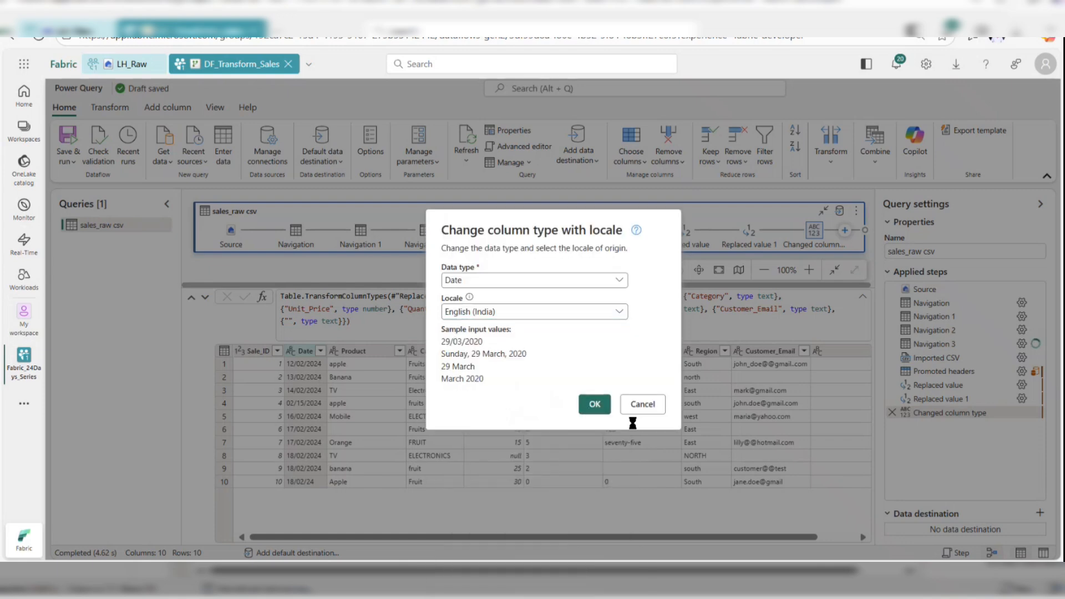
pyautogui.press('Return')
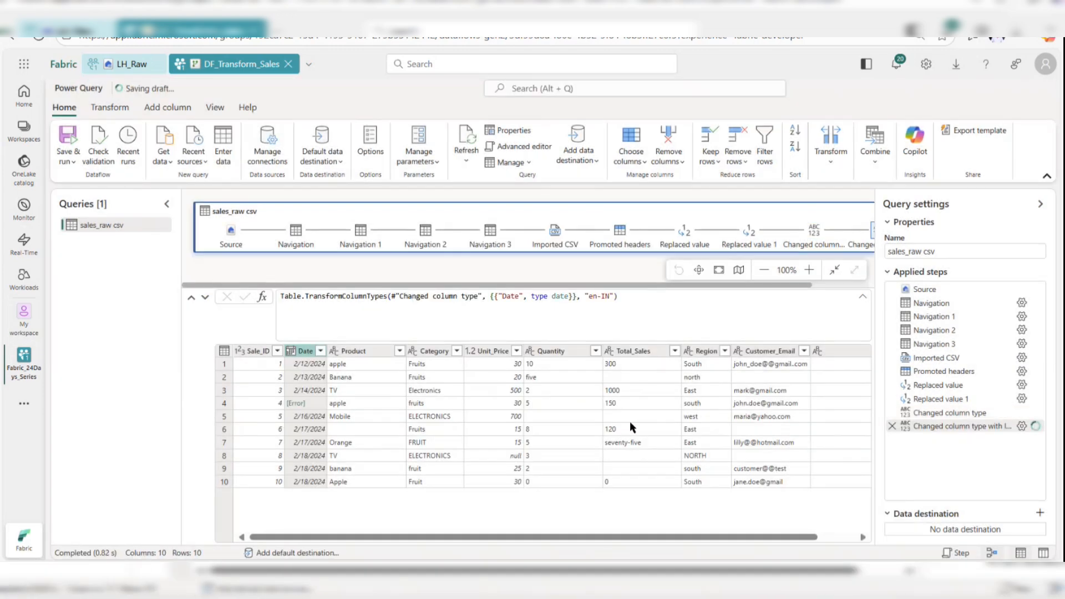
# Step: Inspect the error details of the Date value in row 4, and delete the drill-down and locale-based type change steps
pyautogui.click(296, 403)
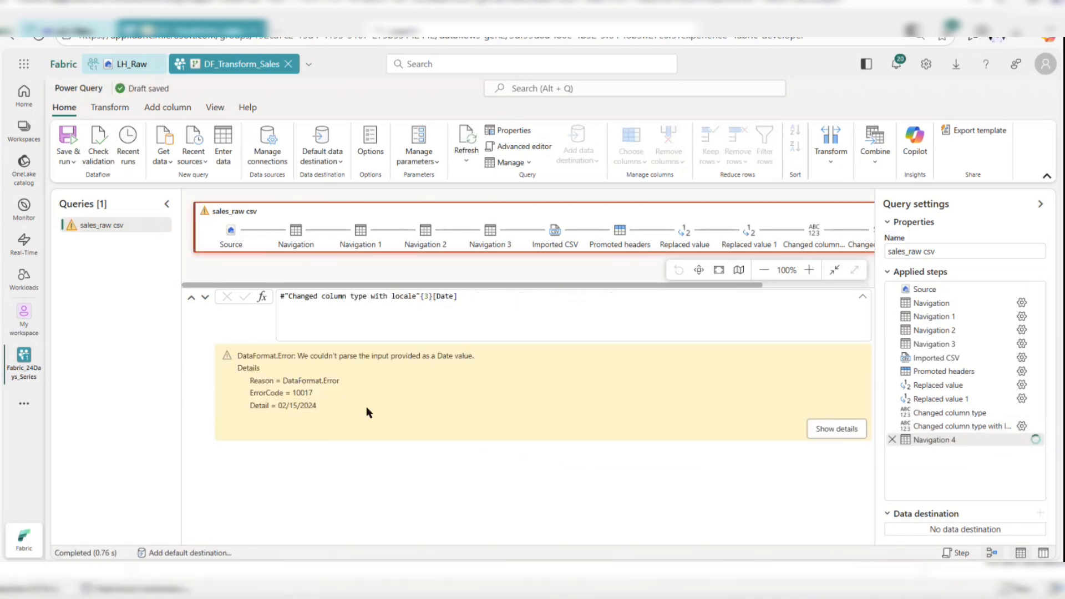
pyautogui.click(892, 440)
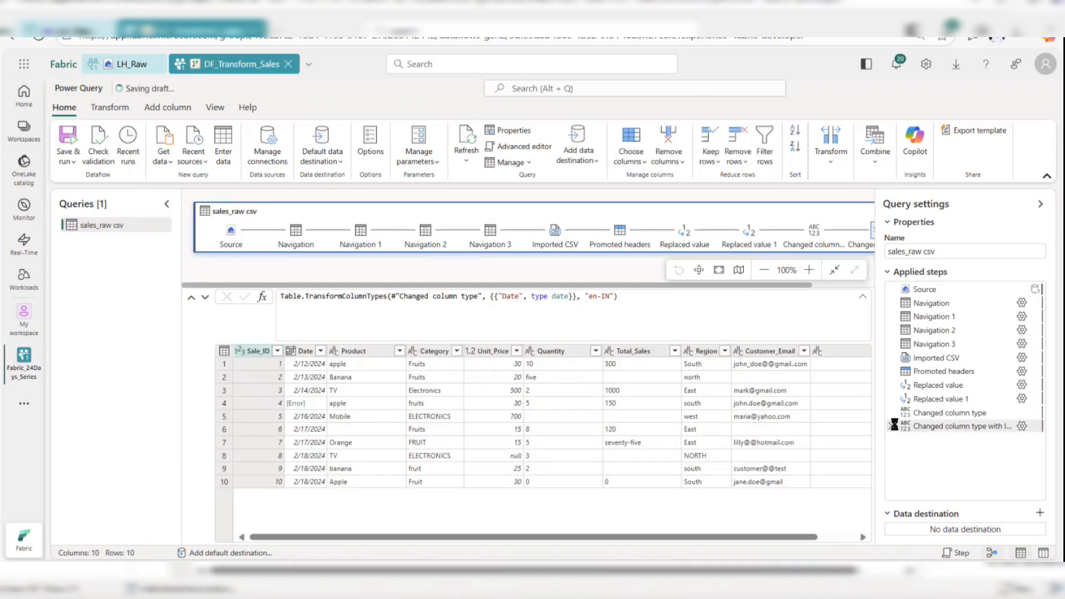
pyautogui.click(892, 426)
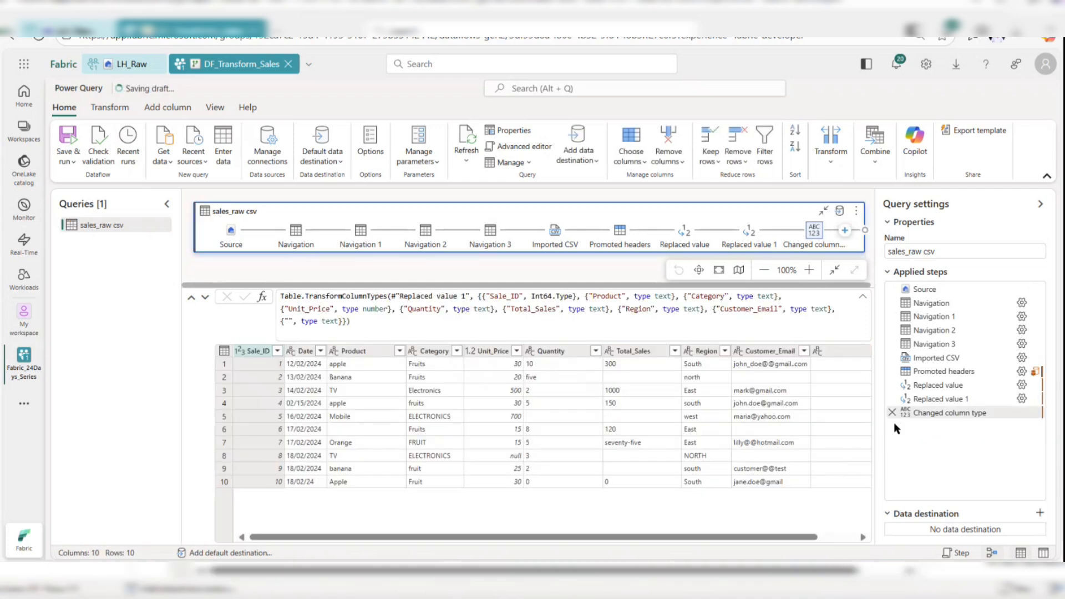
# Step: Replace the value 02/15/2024 with 15/02/2024 in the Date column
pyautogui.click(305, 352)
pyautogui.click(300, 403)
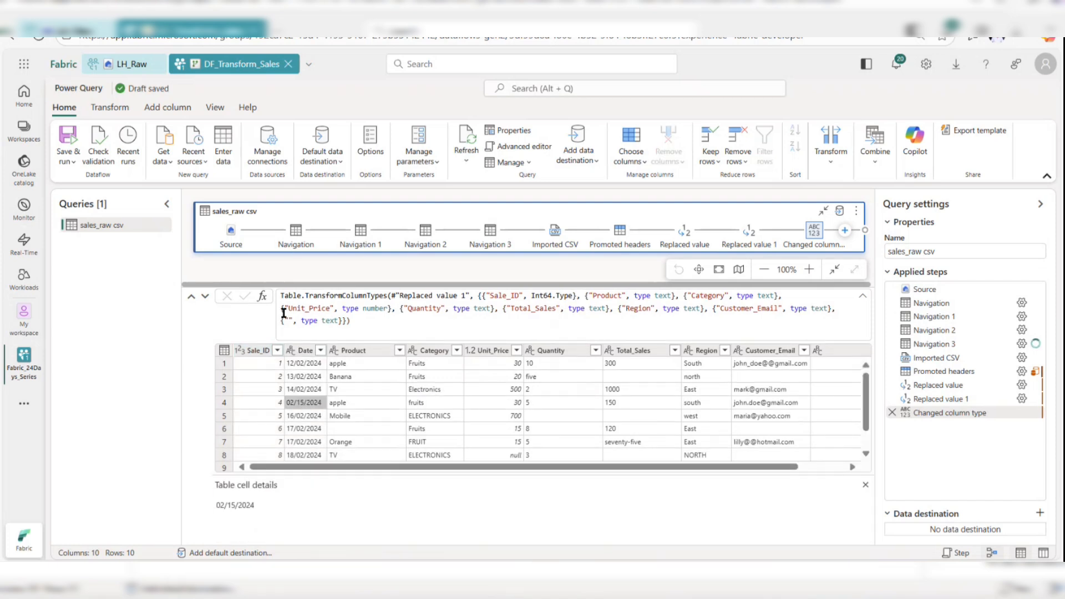
pyautogui.click(303, 350)
pyautogui.rightClick(302, 349)
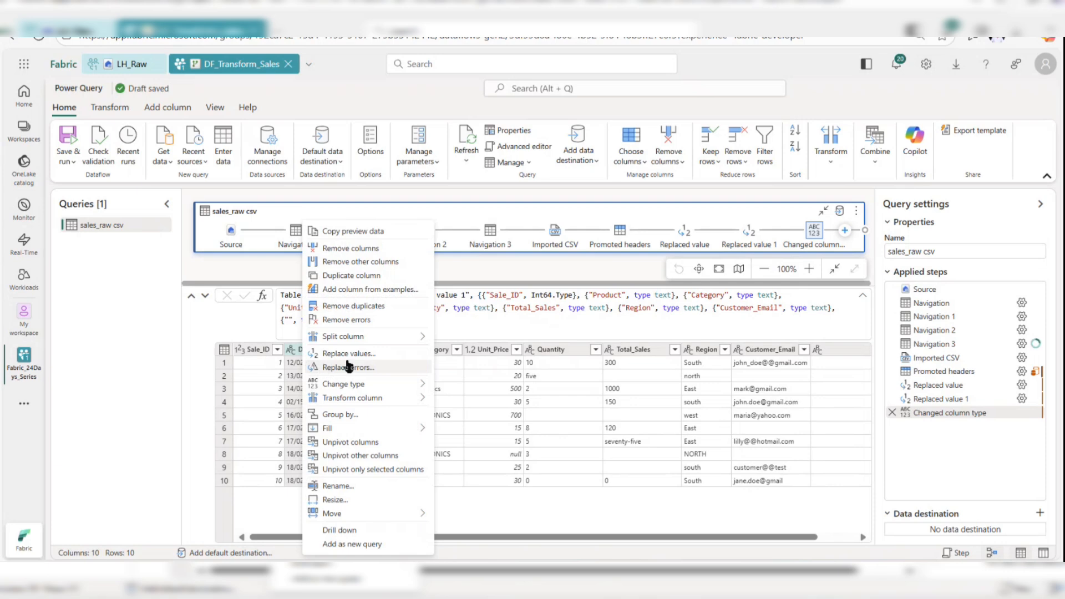
pyautogui.click(349, 354)
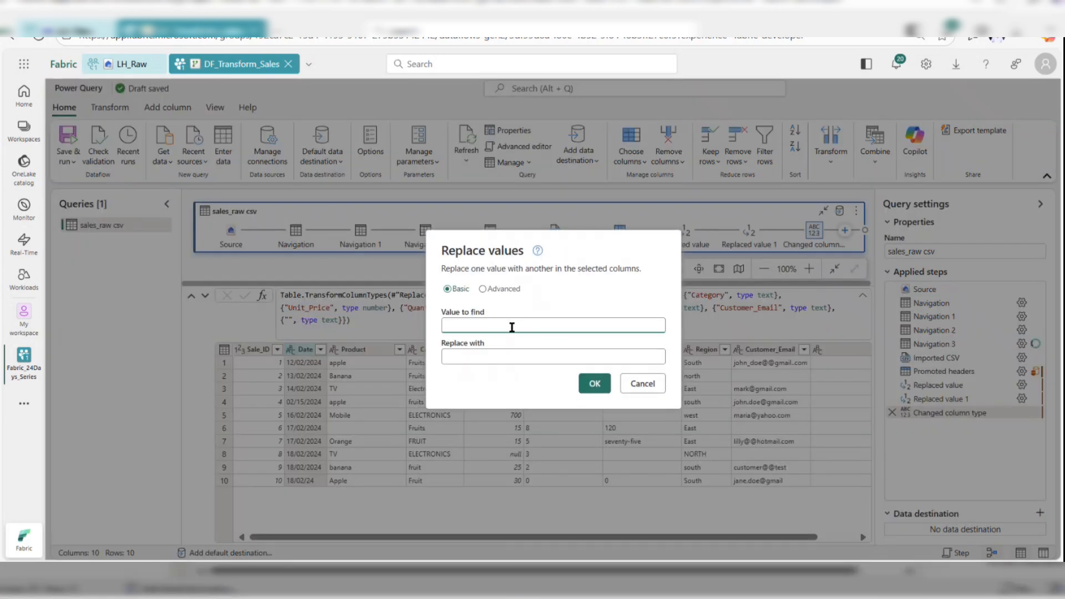
pyautogui.write('02/15/2024')
pyautogui.click(496, 355)
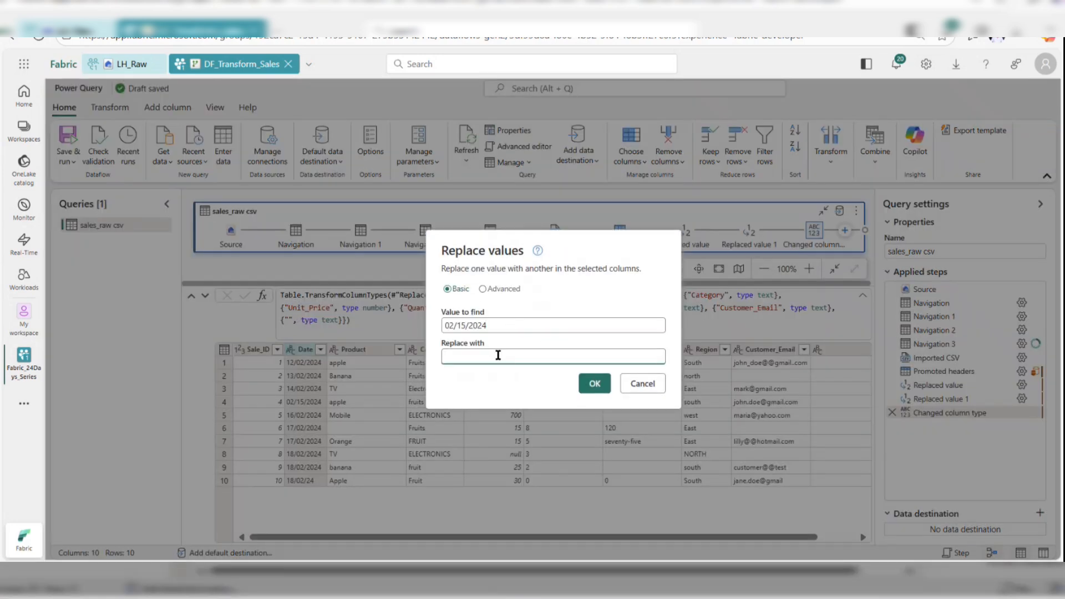
pyautogui.write('15/02/2024')
pyautogui.press('Return')
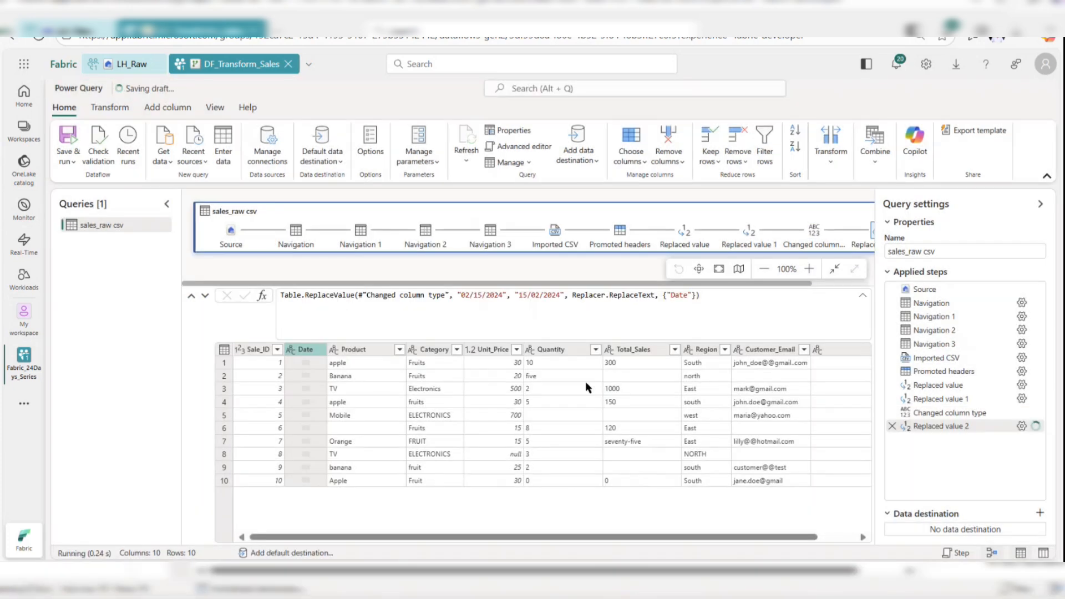
# Step: Change the Date column to data type Date using English (India) as the locale of origin
pyautogui.click(289, 349)
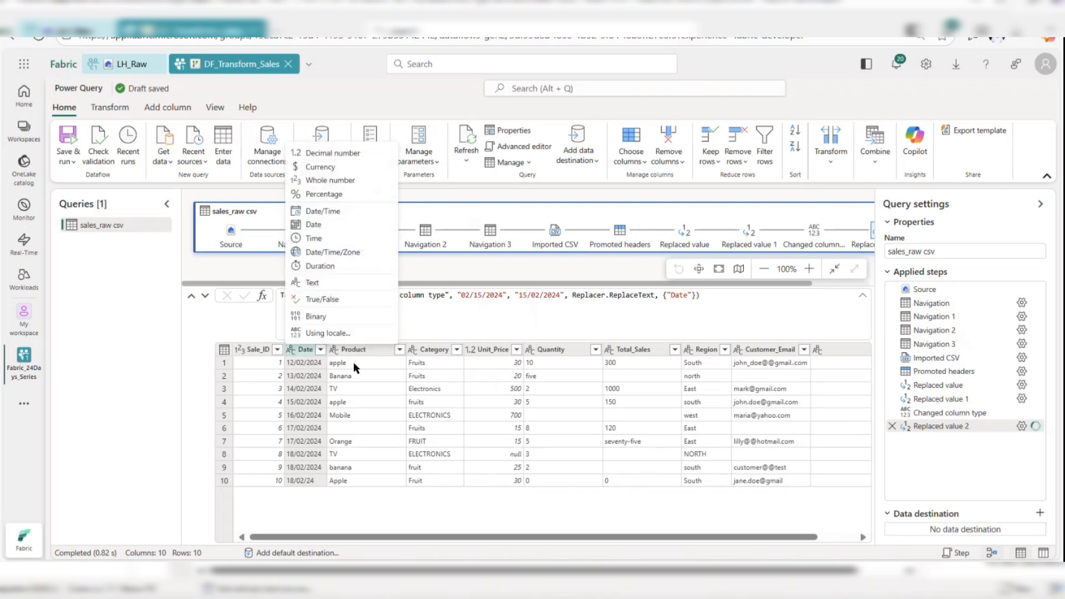
pyautogui.click(344, 333)
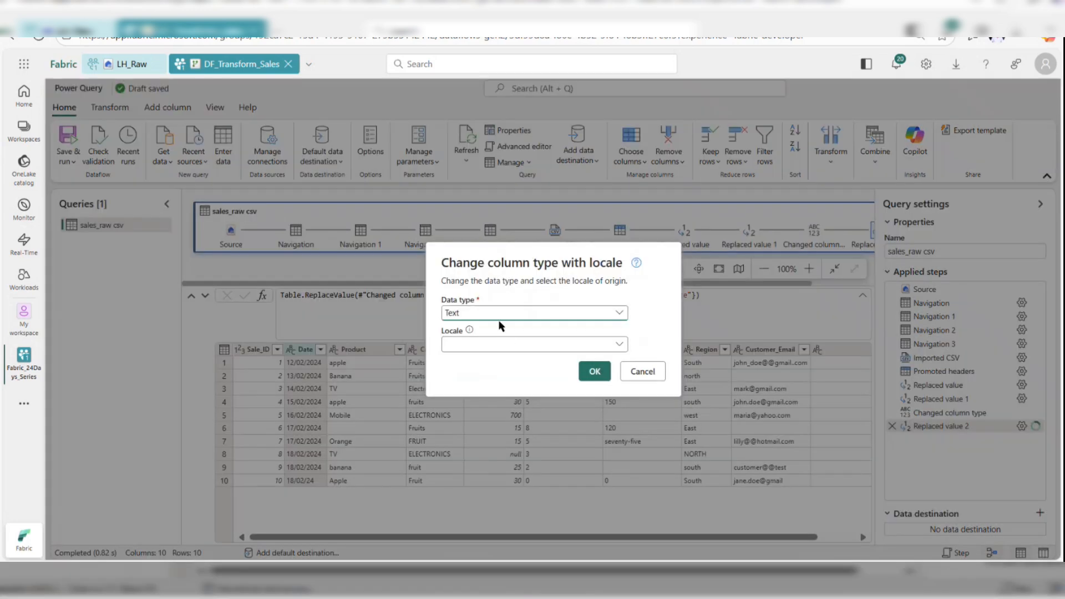
pyautogui.click(500, 315)
pyautogui.click(466, 409)
pyautogui.click(486, 345)
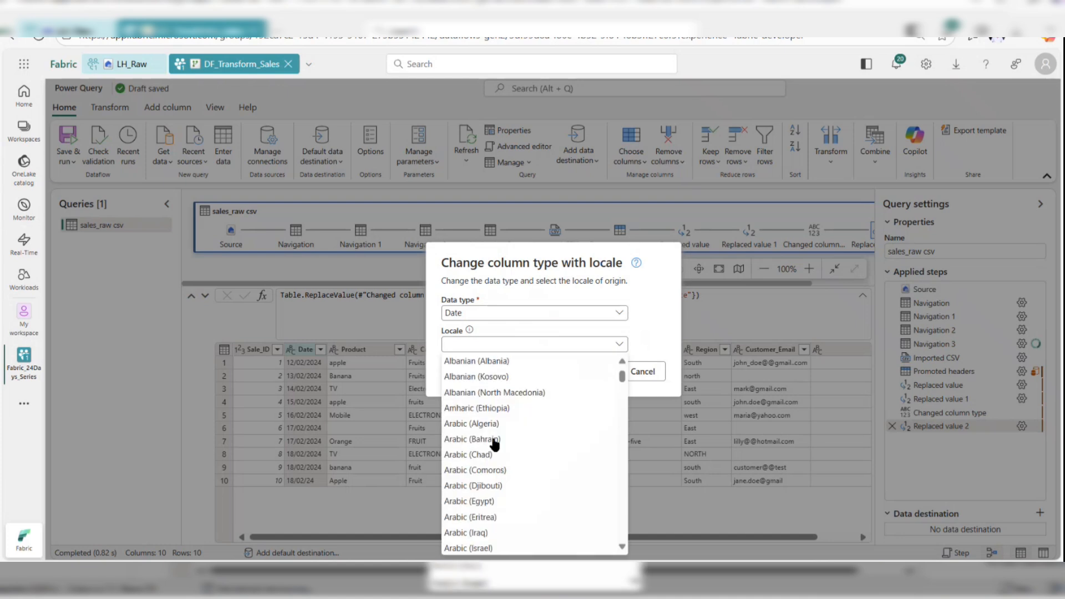
pyautogui.scroll(-20, 496, 438)
pyautogui.scroll(-10, 506, 429)
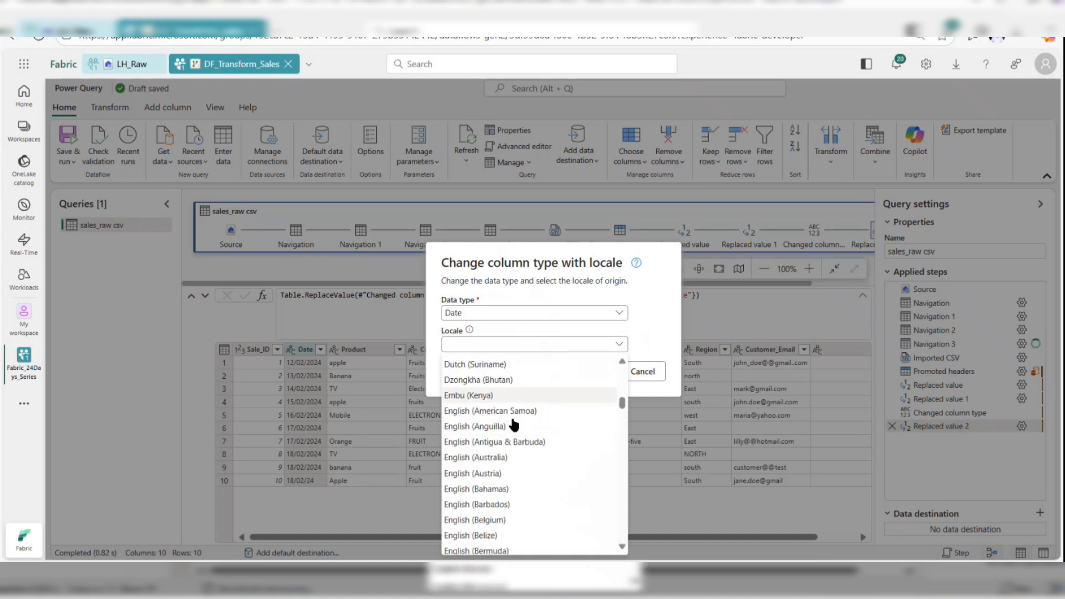
pyautogui.scroll(-5, 513, 438)
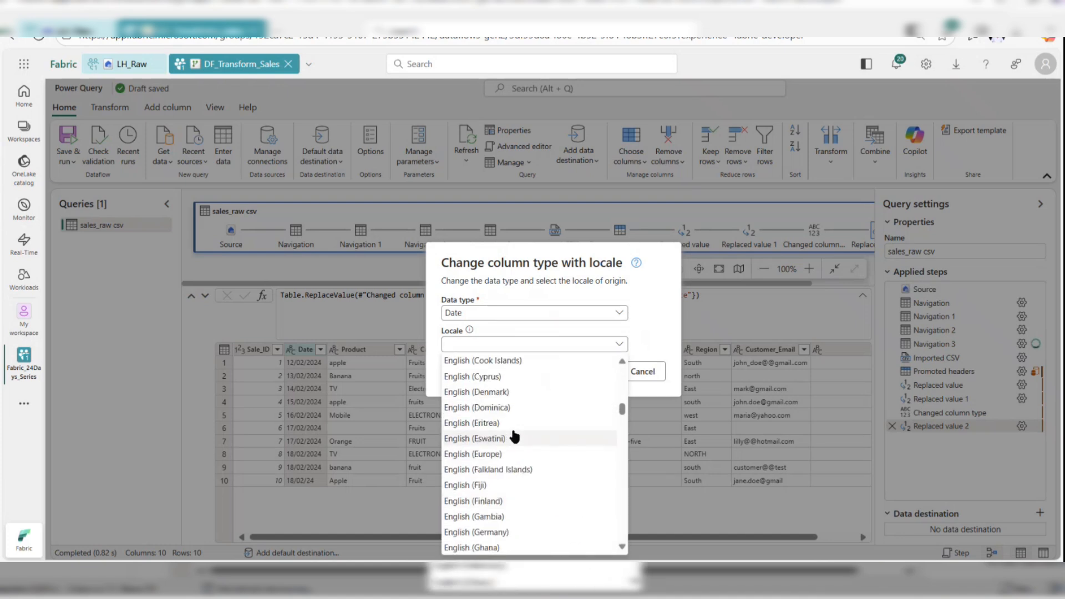
pyautogui.click(502, 449)
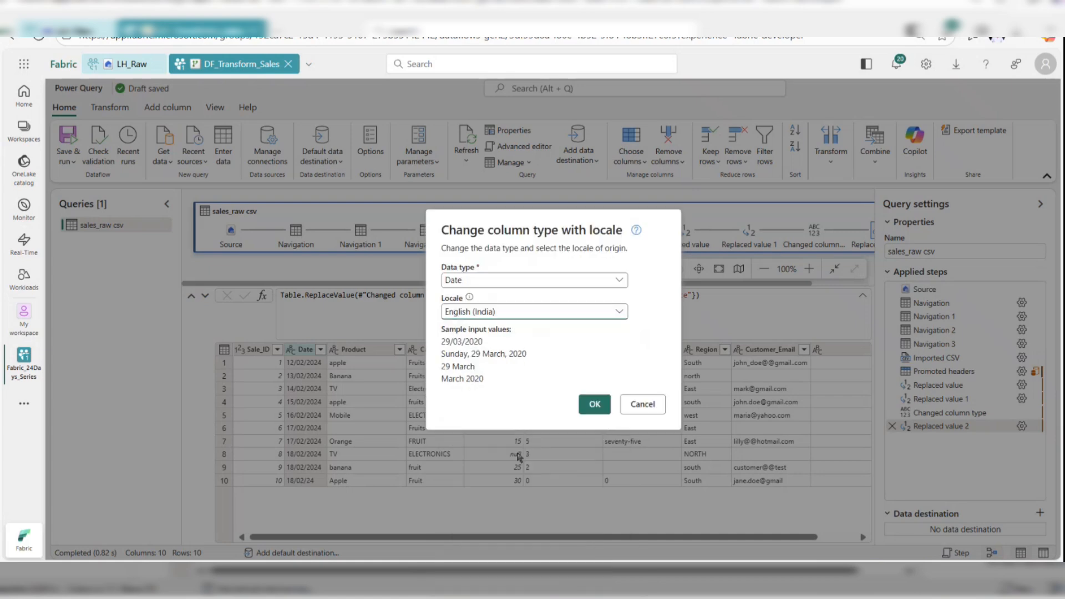
pyautogui.click(592, 405)
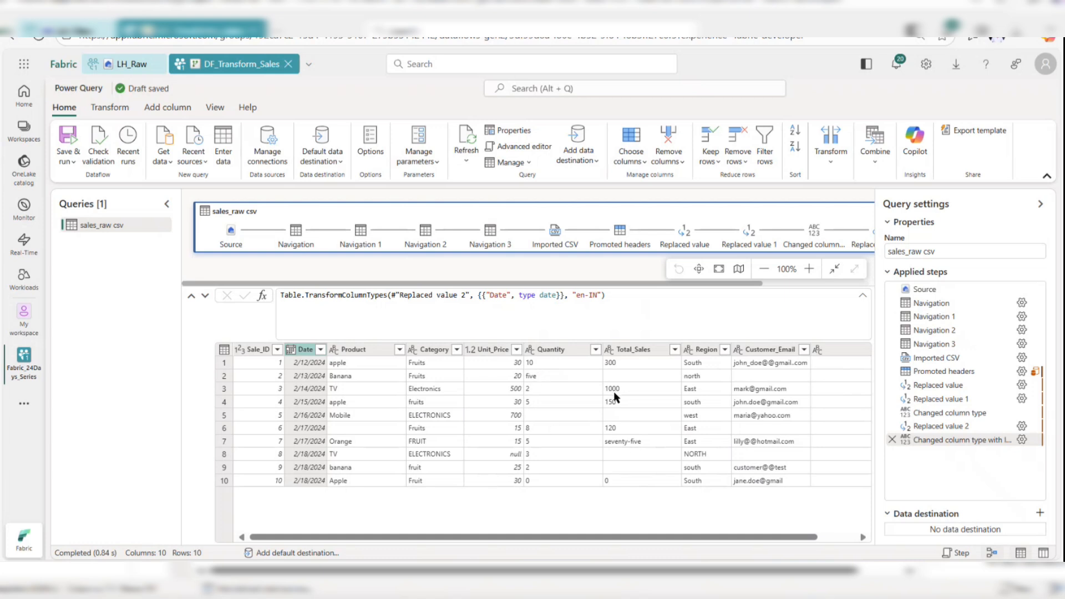
# Step: Try changing the Quantity column's data type to whole number, and delete the last type-change step
pyautogui.click(530, 350)
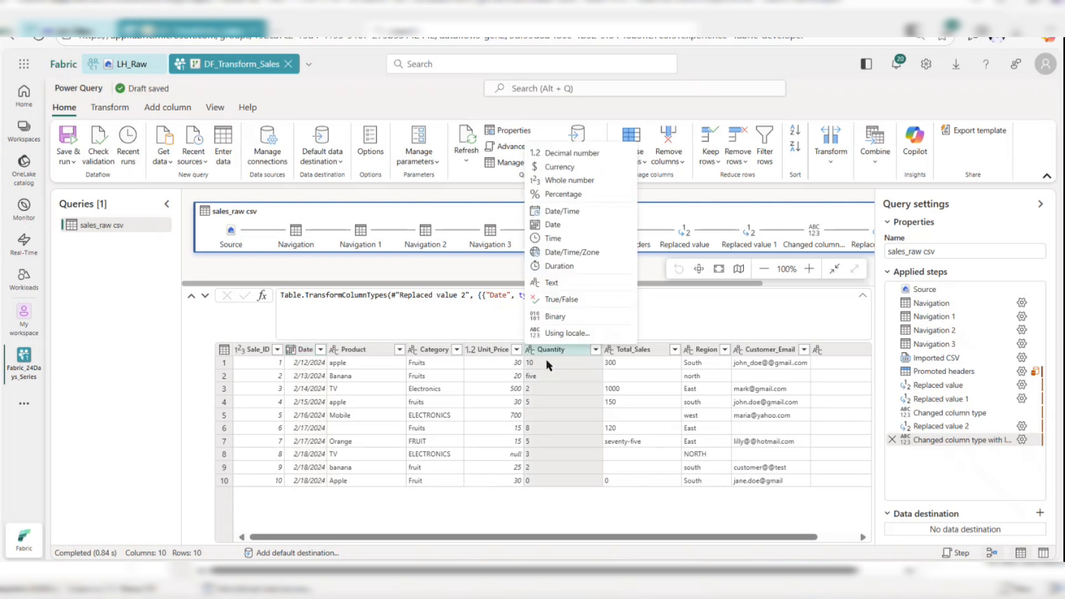
pyautogui.click(567, 180)
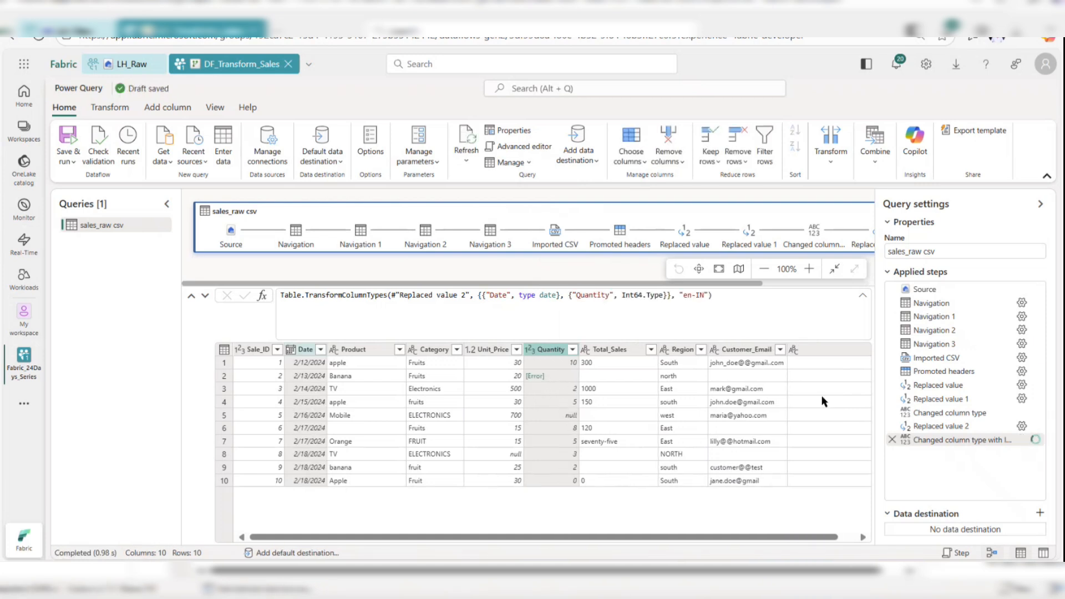
pyautogui.click(891, 440)
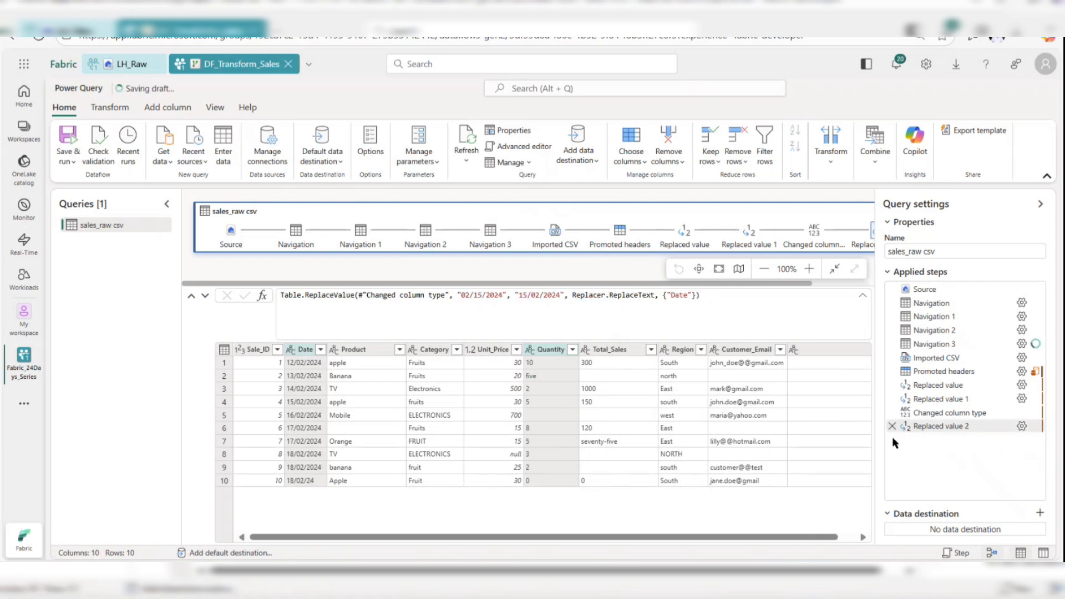
# Step: Replace the value five with 5 in the Quantity column and change the column's data type to whole number
pyautogui.click(556, 352)
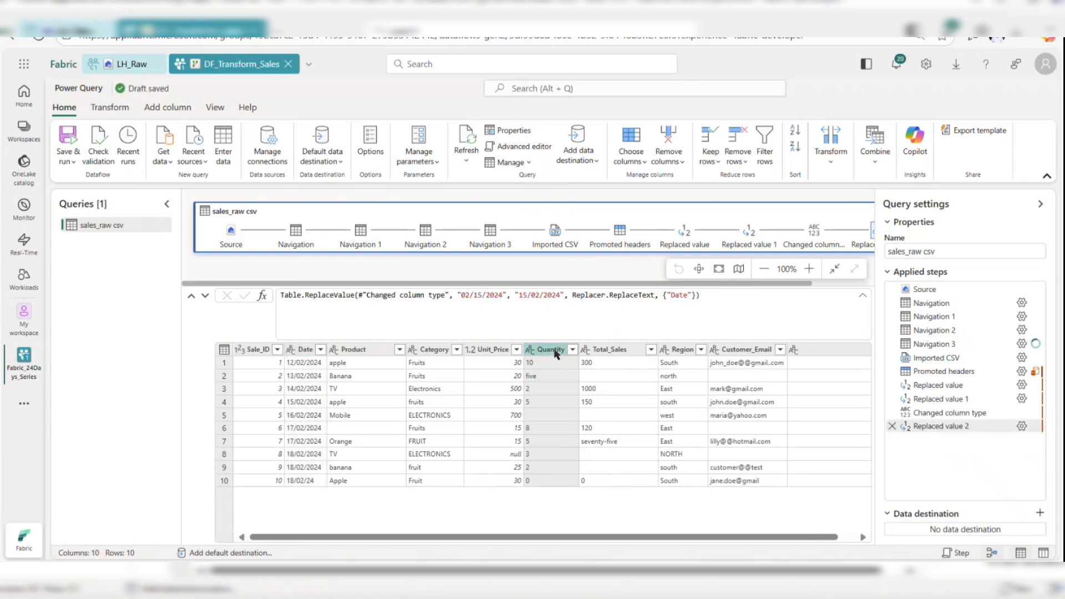
pyautogui.rightClick(555, 353)
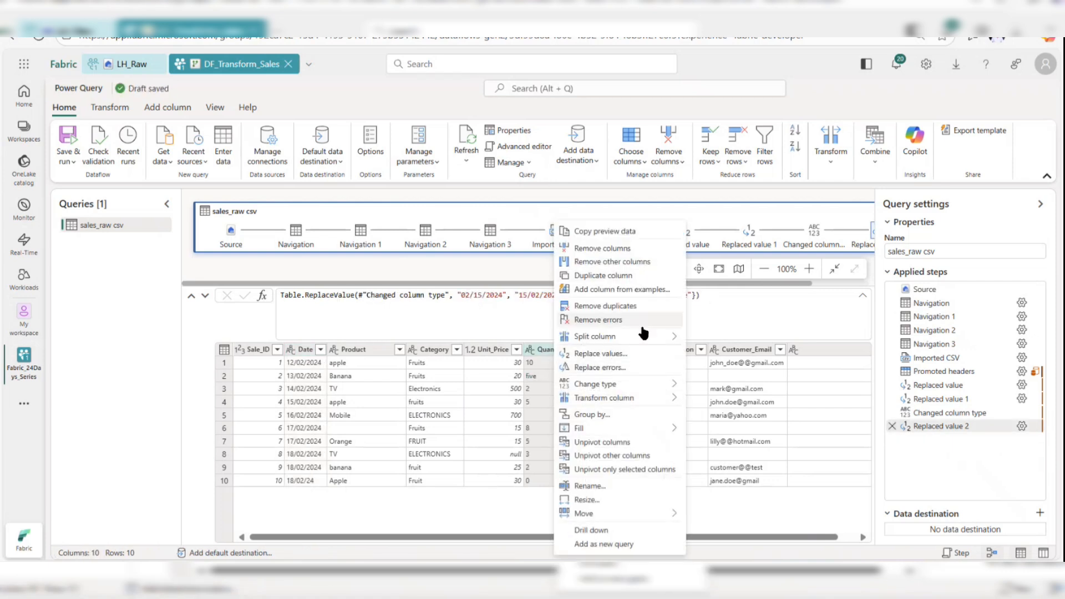
pyautogui.click(631, 360)
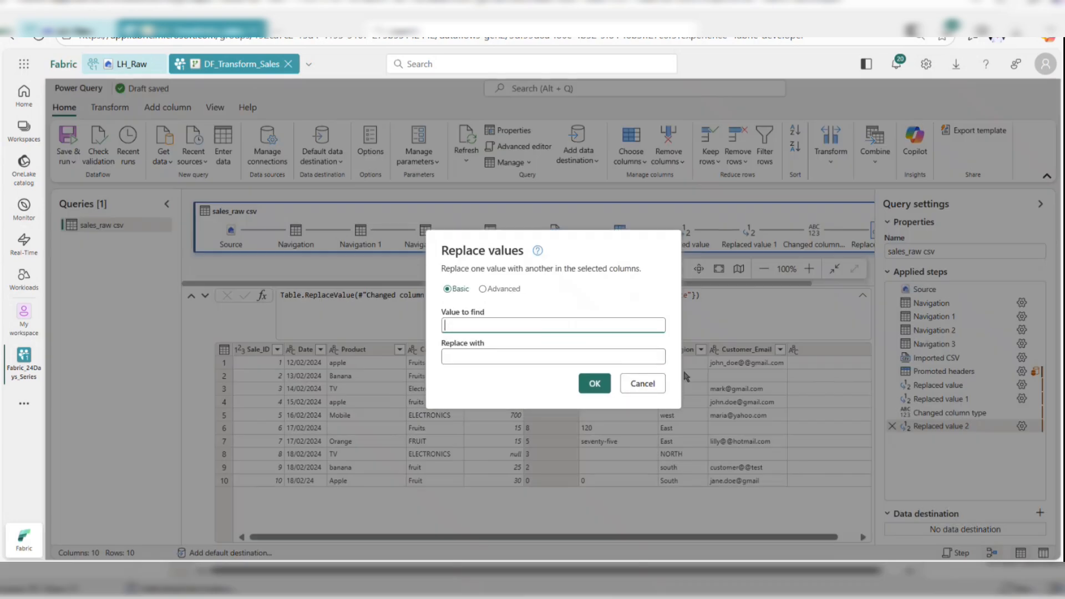
pyautogui.write('five')
pyautogui.click(544, 361)
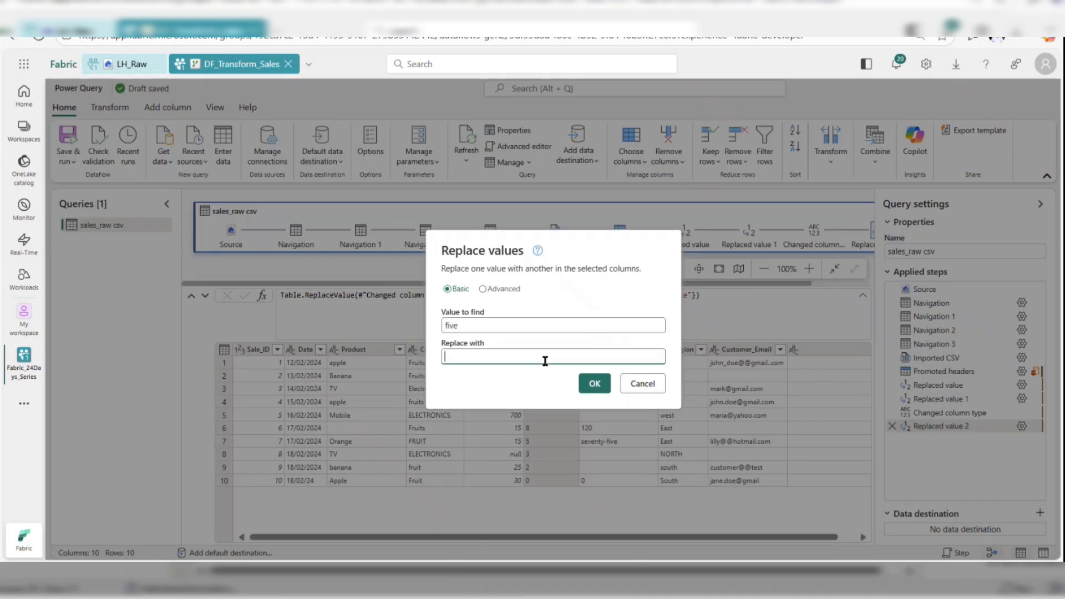
pyautogui.write('5')
pyautogui.click(594, 384)
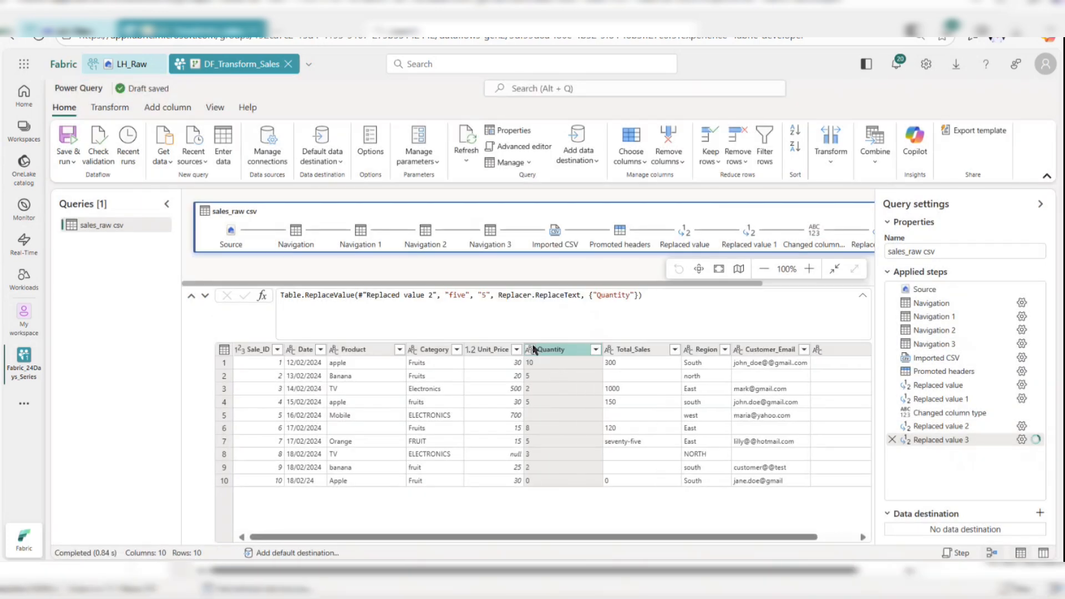
pyautogui.click(529, 349)
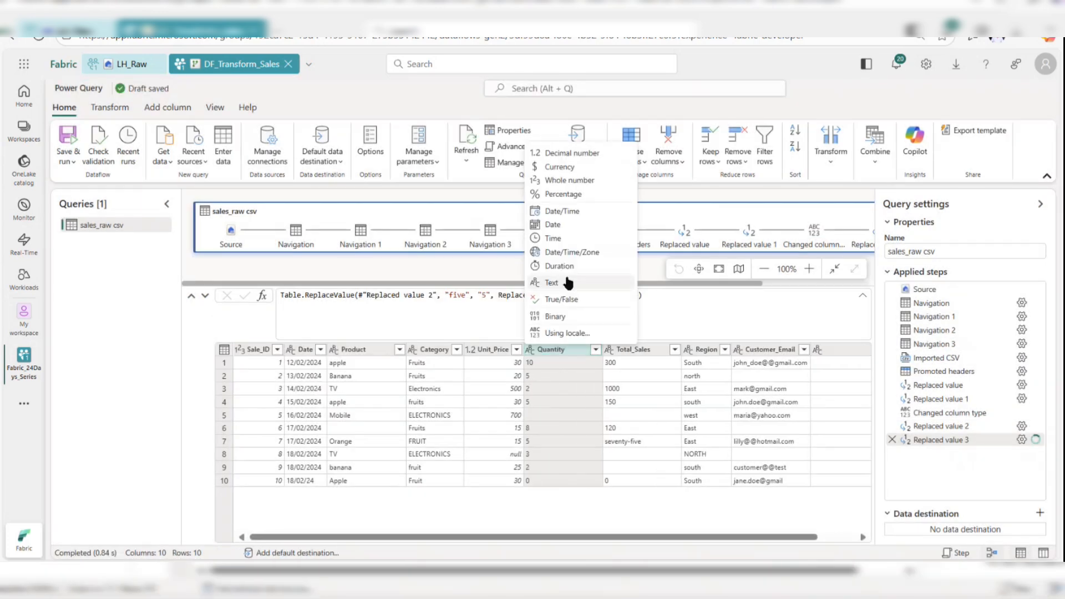
pyautogui.click(572, 180)
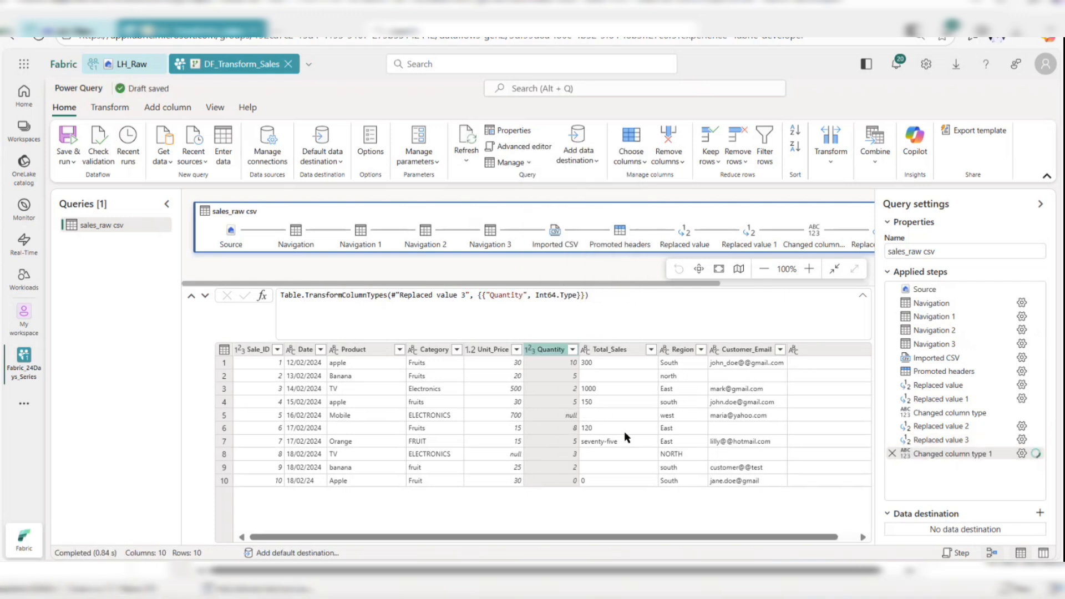
# Step: Replace the value seventy-five with 75 in the Total_Sales column and change the column's data type to whole number
pyautogui.click(614, 351)
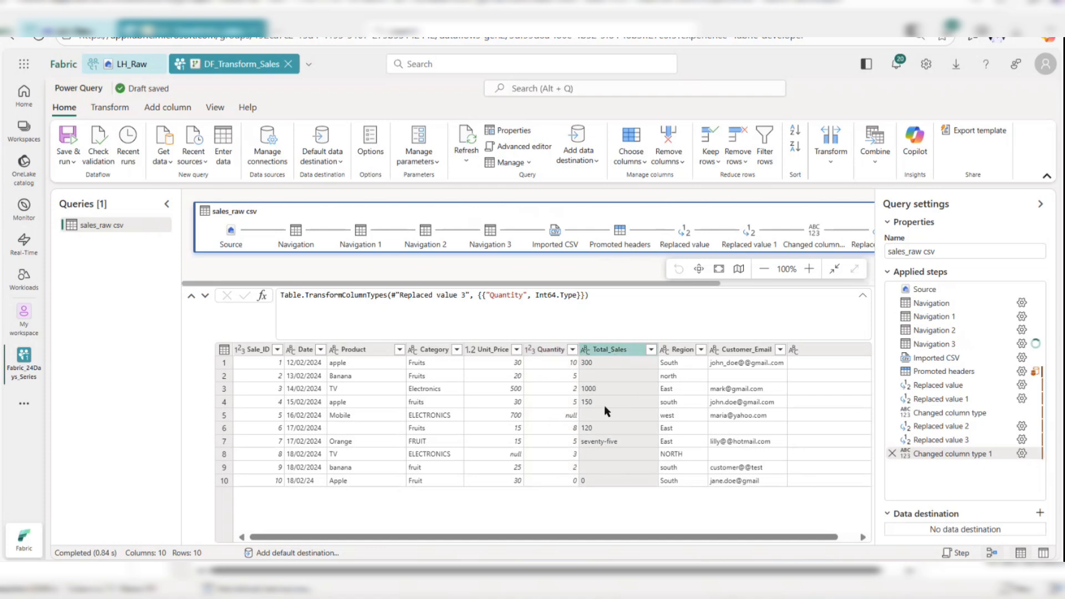
pyautogui.click(604, 439)
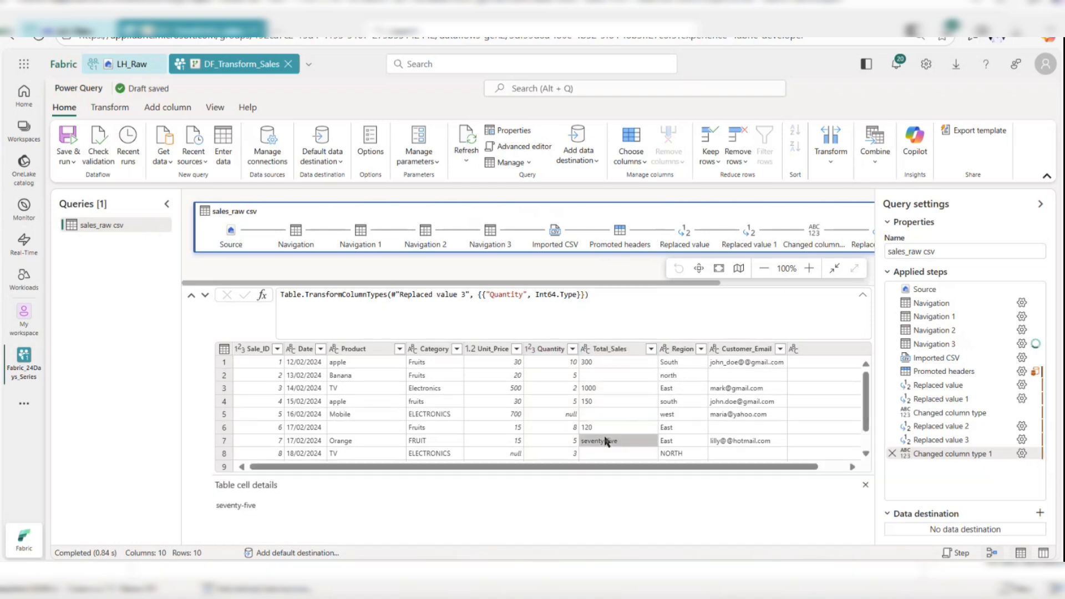
pyautogui.click(609, 348)
pyautogui.rightClick(608, 347)
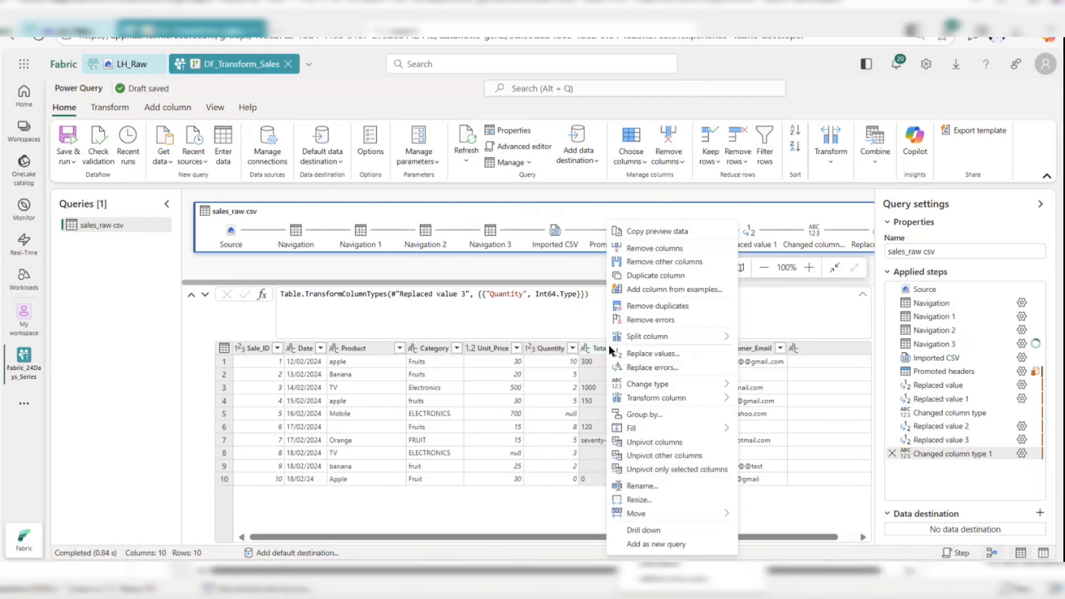
pyautogui.click(643, 354)
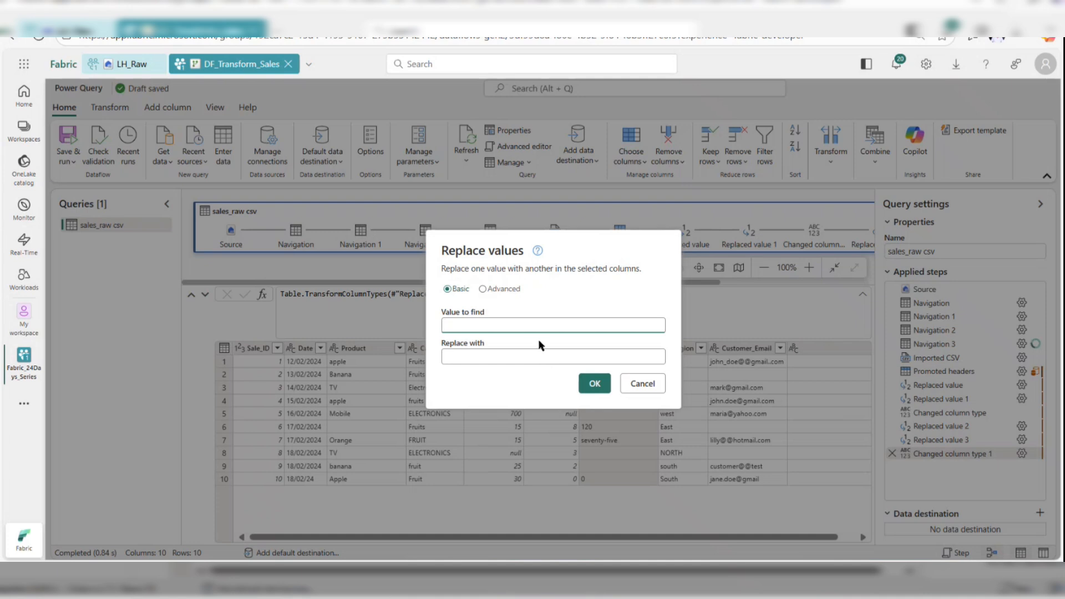
pyautogui.click(536, 358)
pyautogui.write('75')
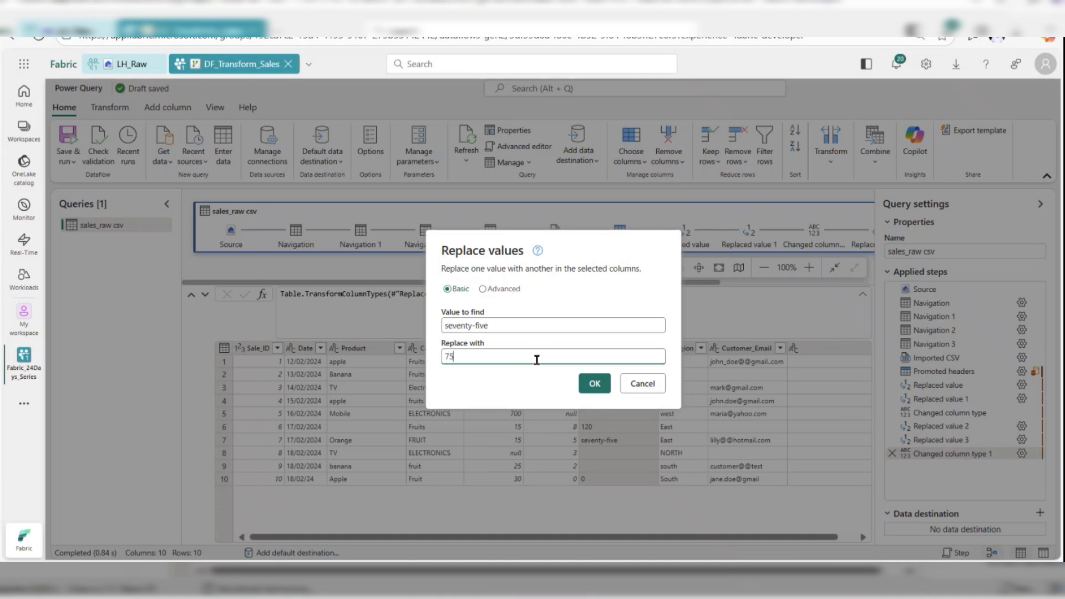
pyautogui.click(591, 383)
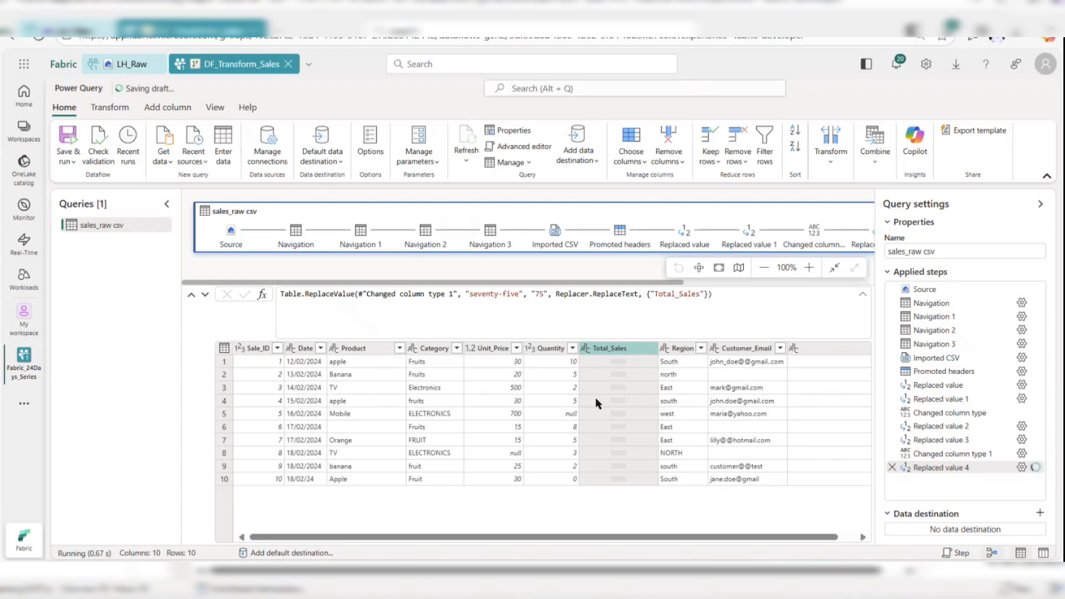
pyautogui.click(586, 348)
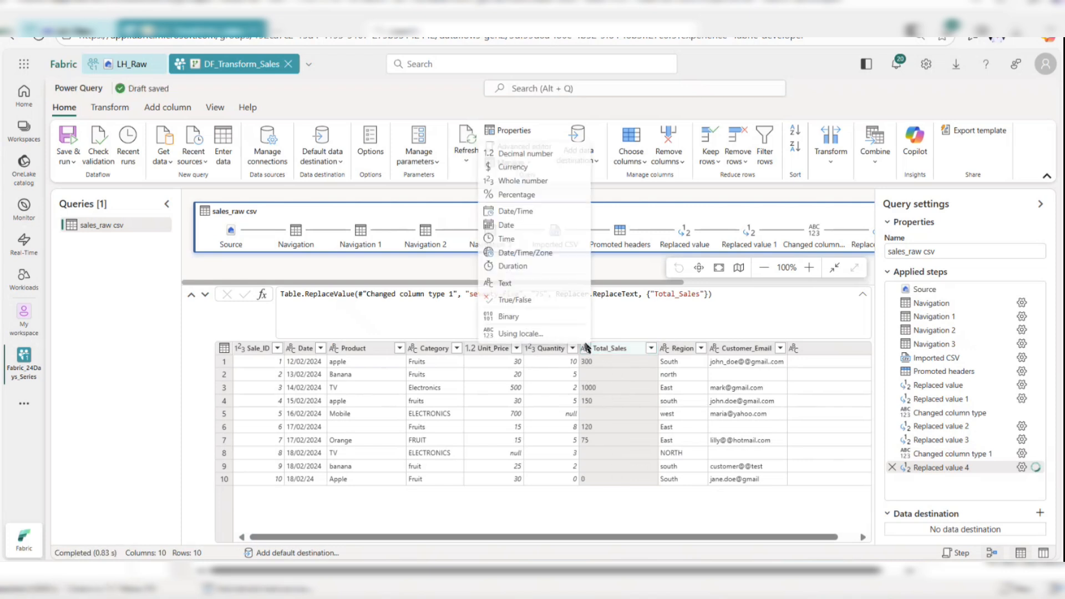
pyautogui.click(498, 179)
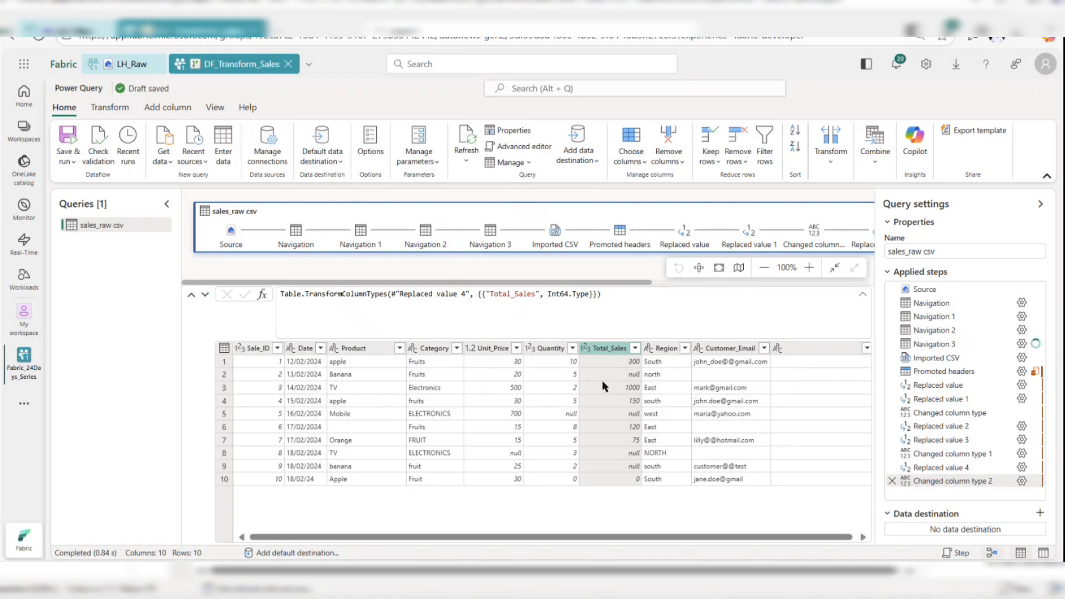
pyautogui.click(585, 348)
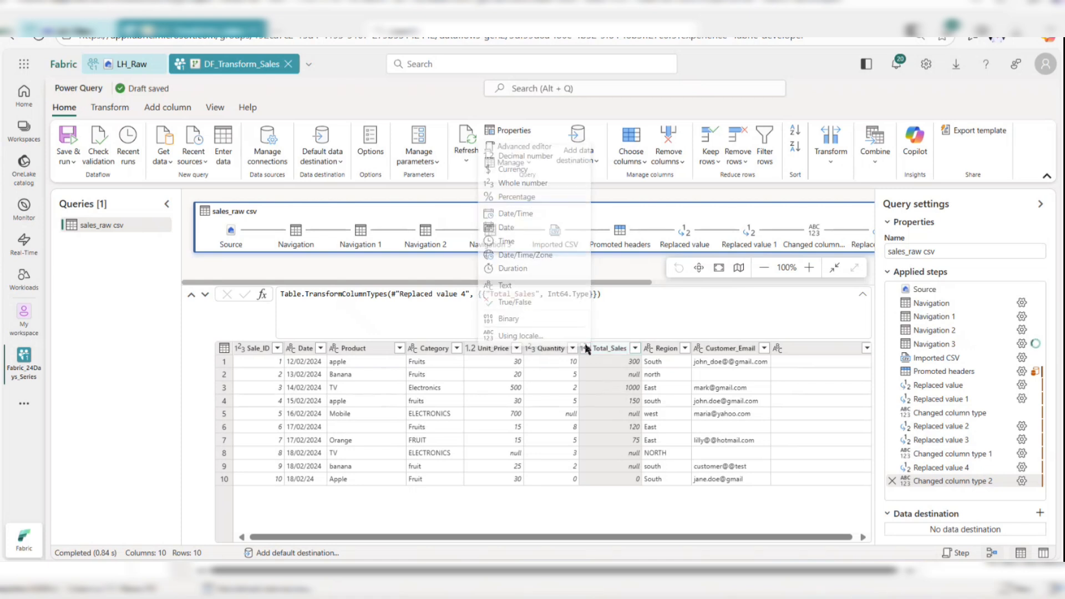
pyautogui.click(590, 361)
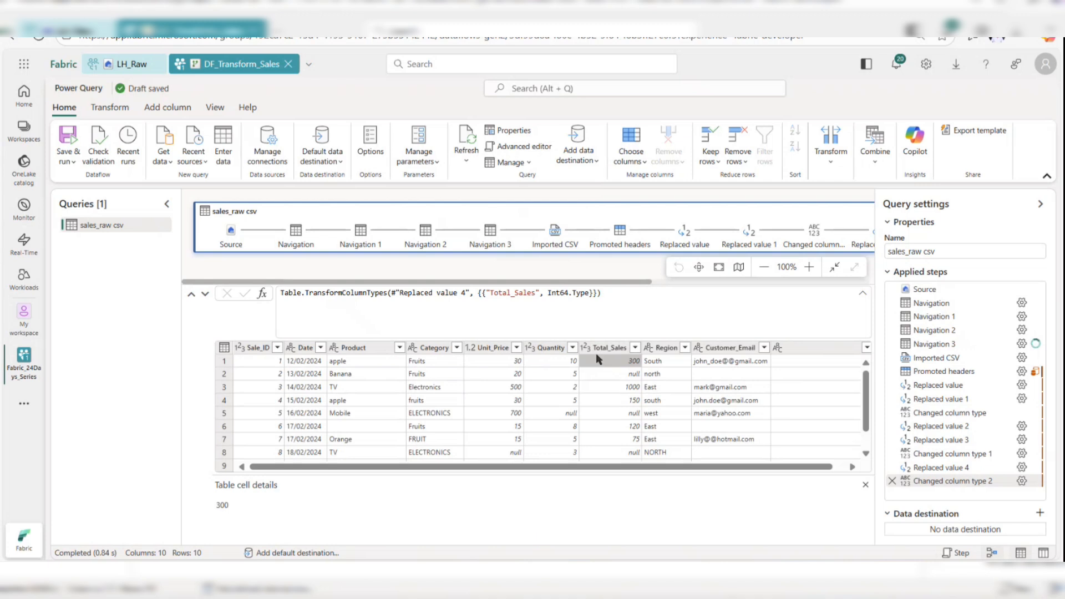
pyautogui.click(598, 348)
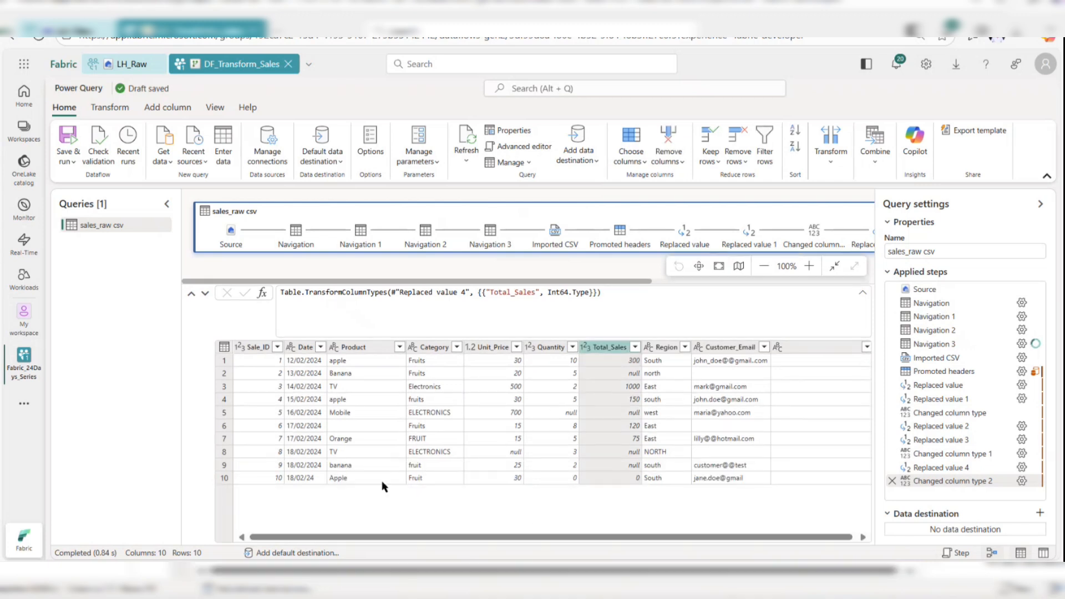
pyautogui.click(675, 322)
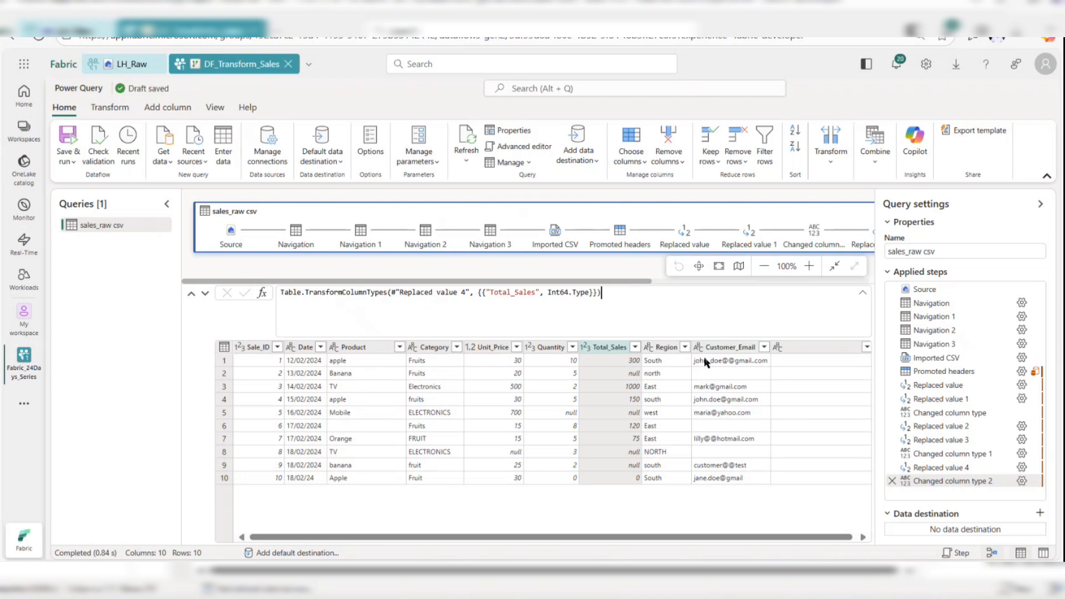
# Step: Remove the empty unnamed column after Customer_Email
pyautogui.click(801, 347)
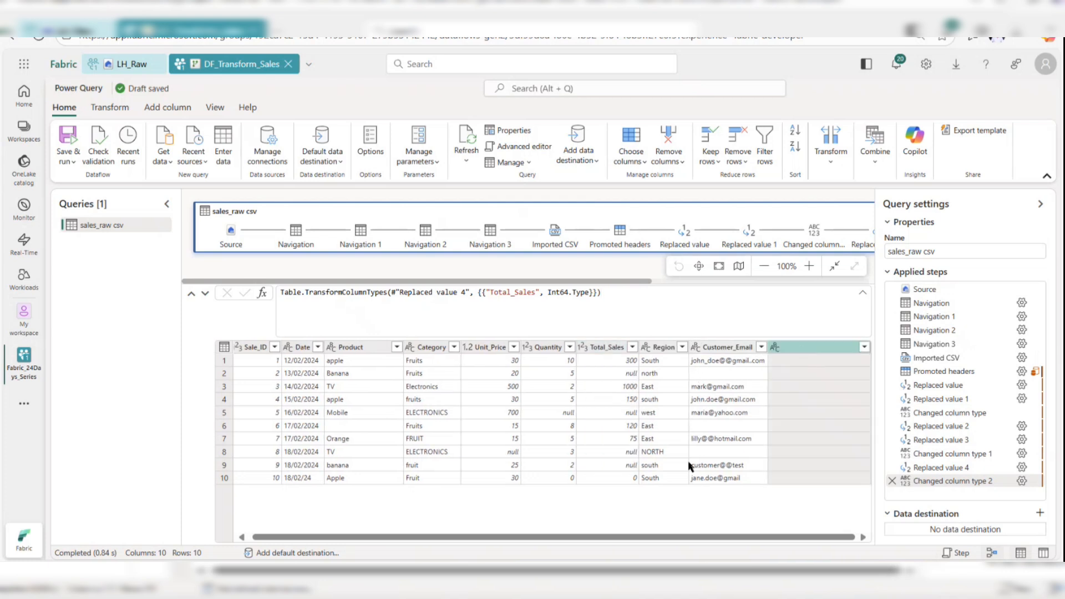
pyautogui.rightClick(806, 351)
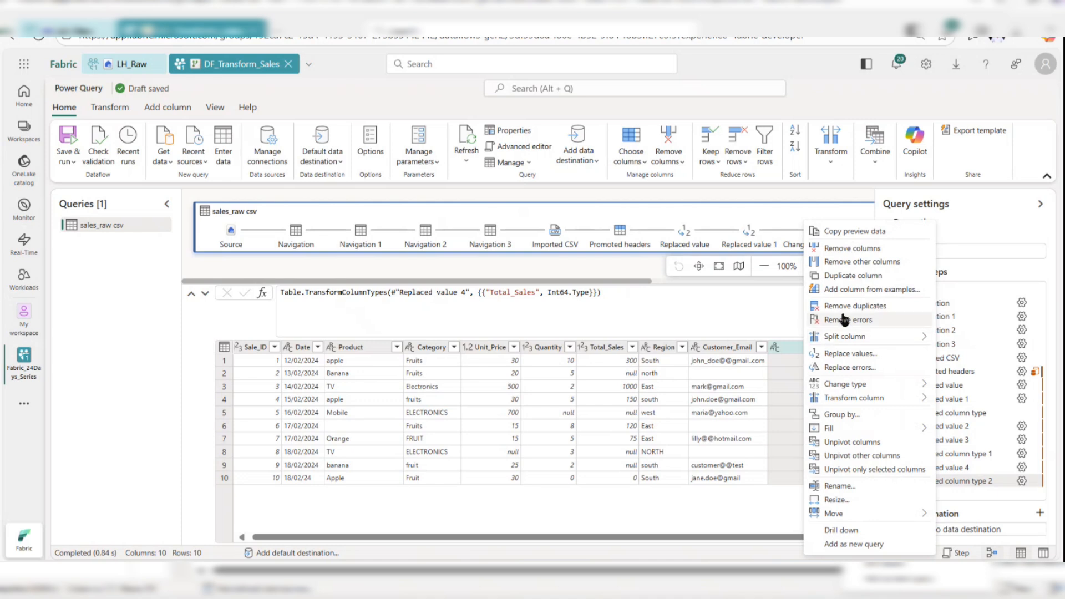
pyautogui.click(865, 251)
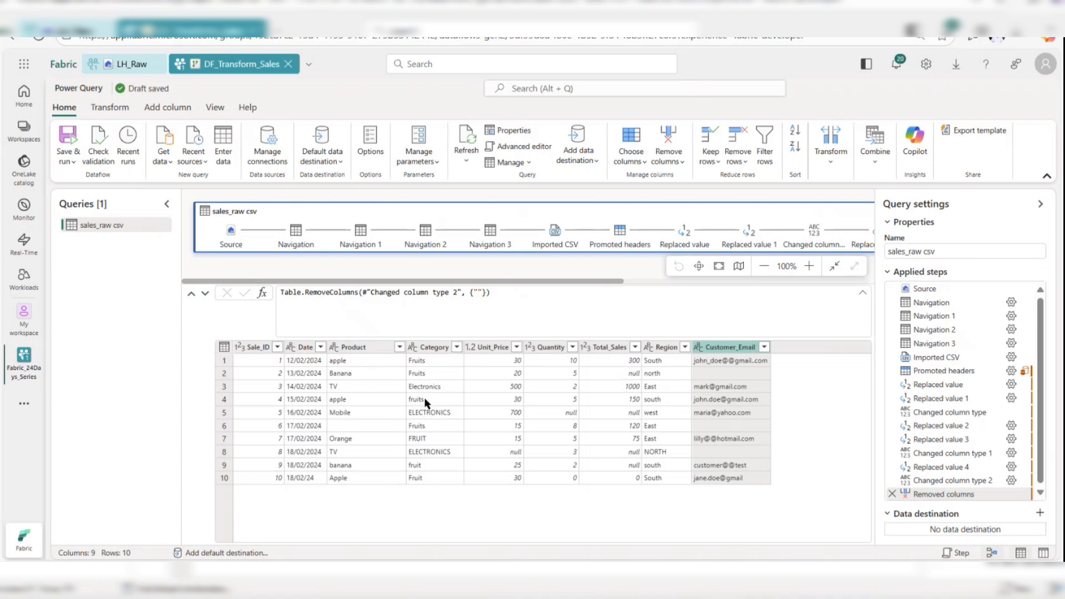
# Step: Apply the Capitalize Each Word text transform to the Category column
pyautogui.rightClick(428, 345)
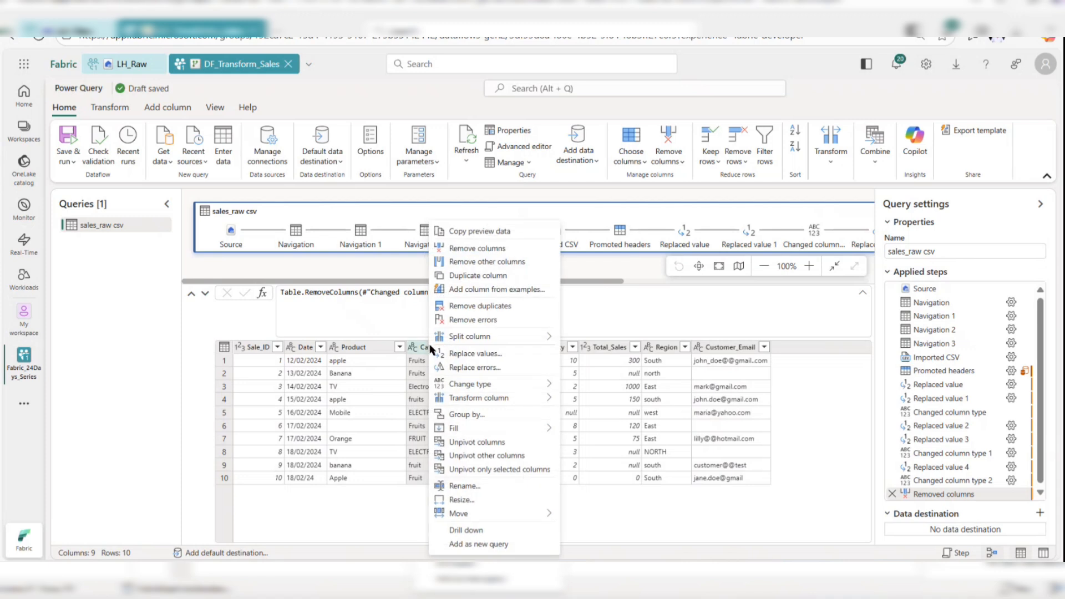
pyautogui.moveTo(442, 384)
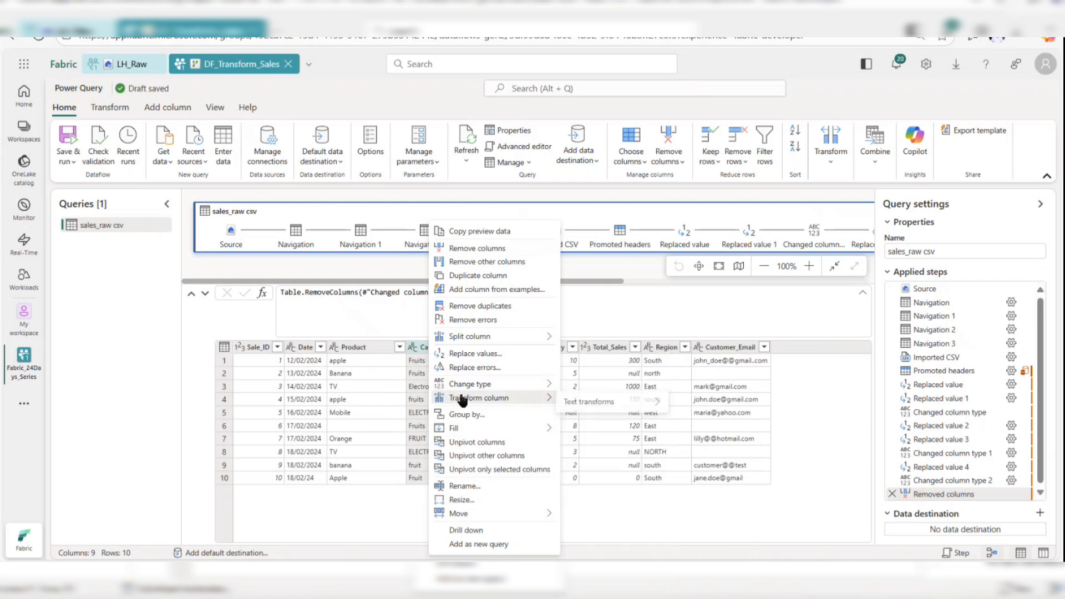
pyautogui.moveTo(592, 404)
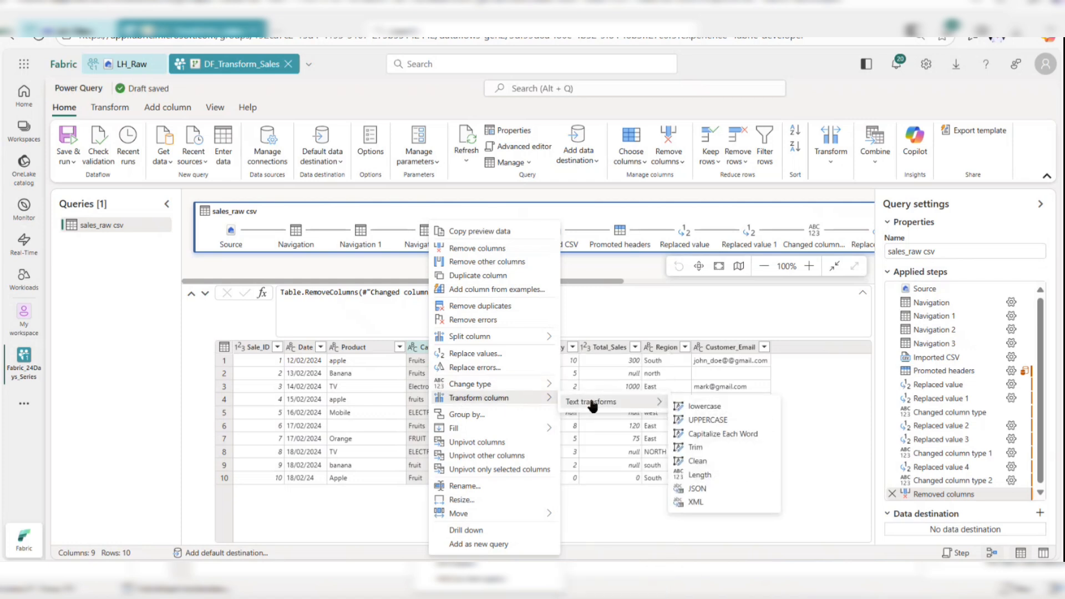
pyautogui.click(707, 434)
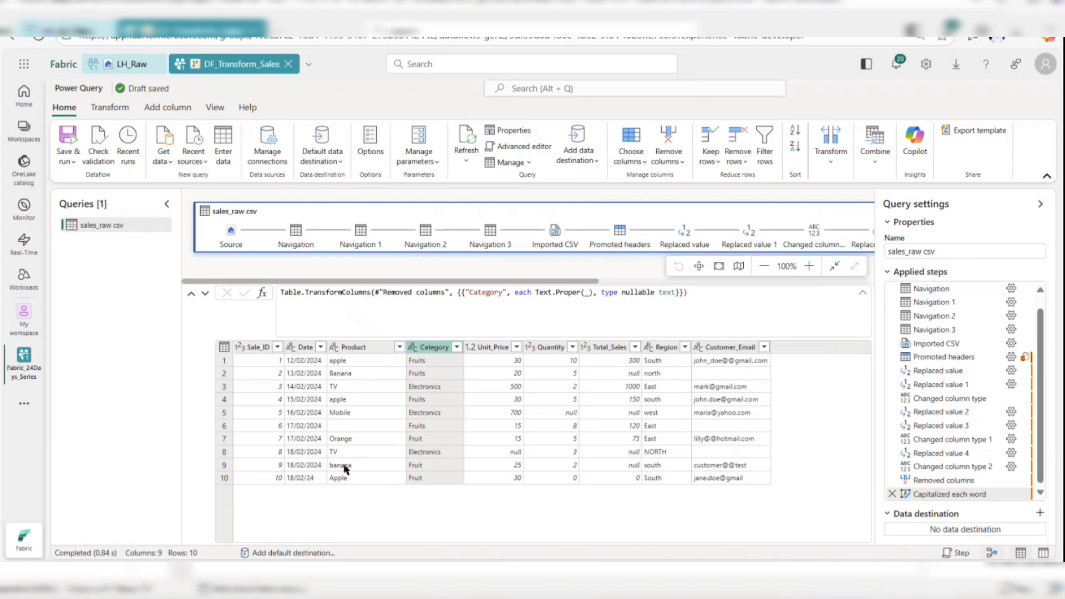
# Step: Capitalize each word in the Product column with a text transform
pyautogui.click(355, 347)
pyautogui.rightClick(355, 348)
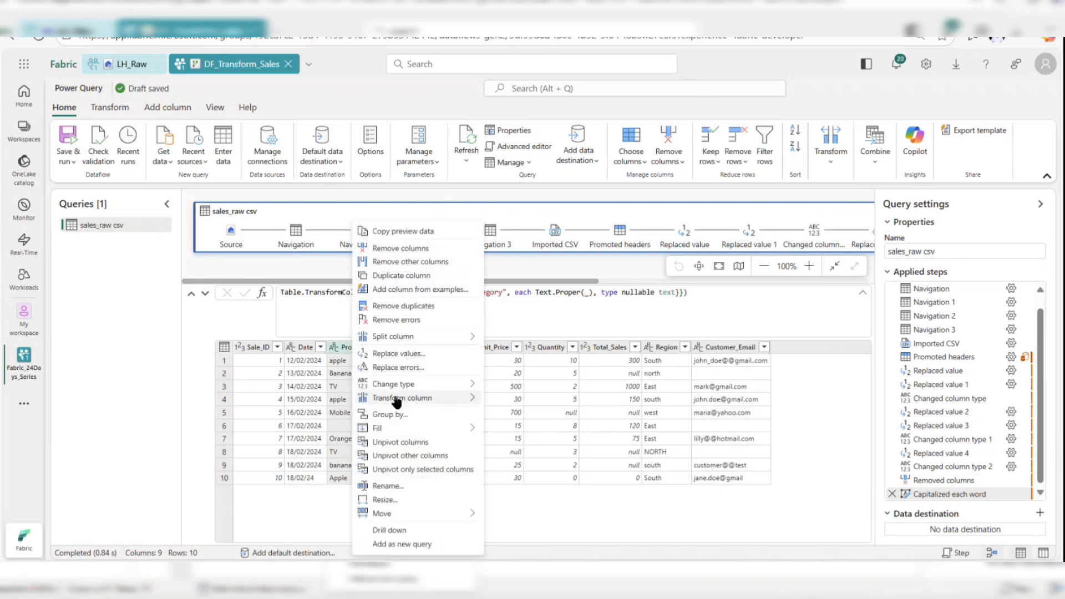
pyautogui.moveTo(397, 401)
pyautogui.moveTo(506, 403)
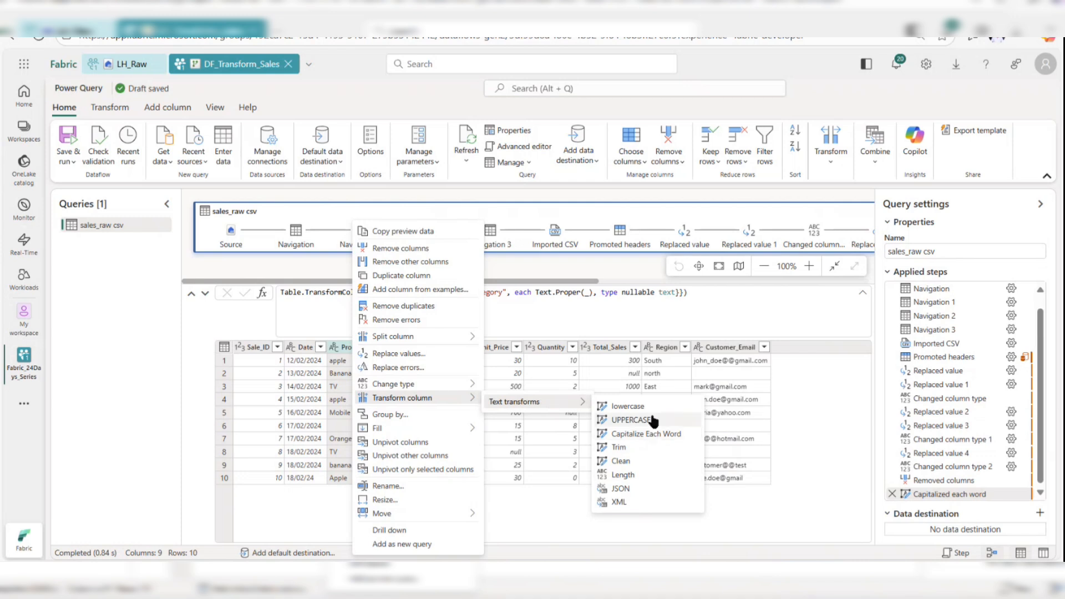
pyautogui.click(652, 434)
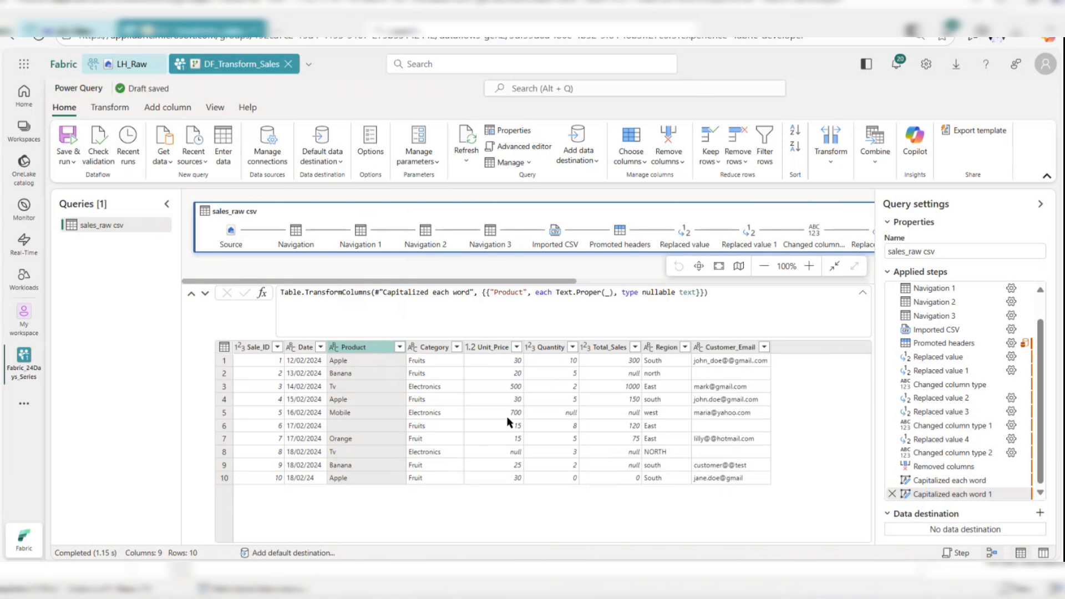
pyautogui.click(499, 350)
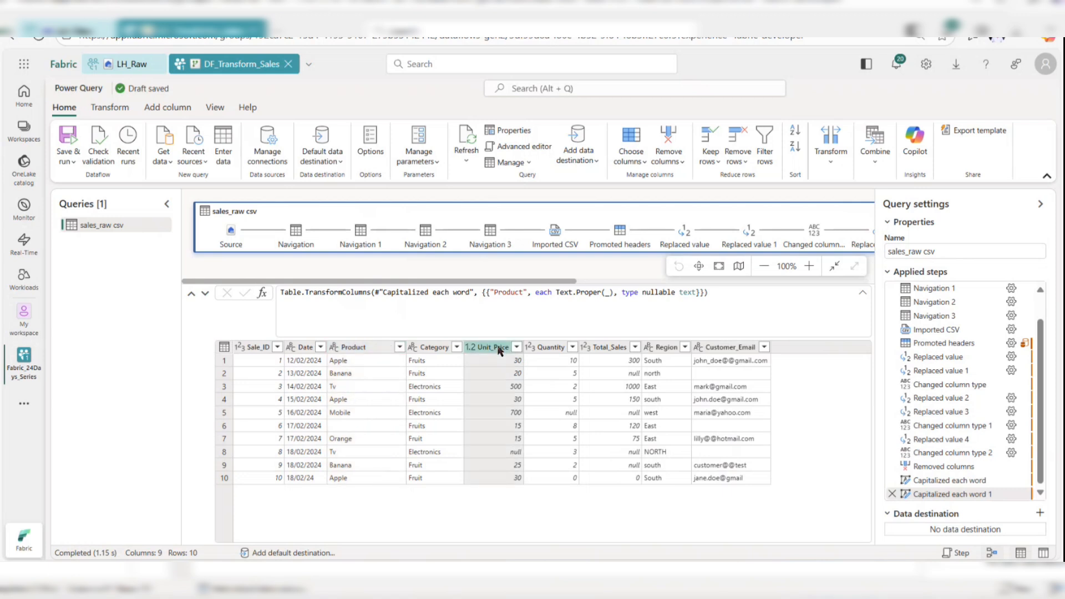
pyautogui.rightClick(499, 349)
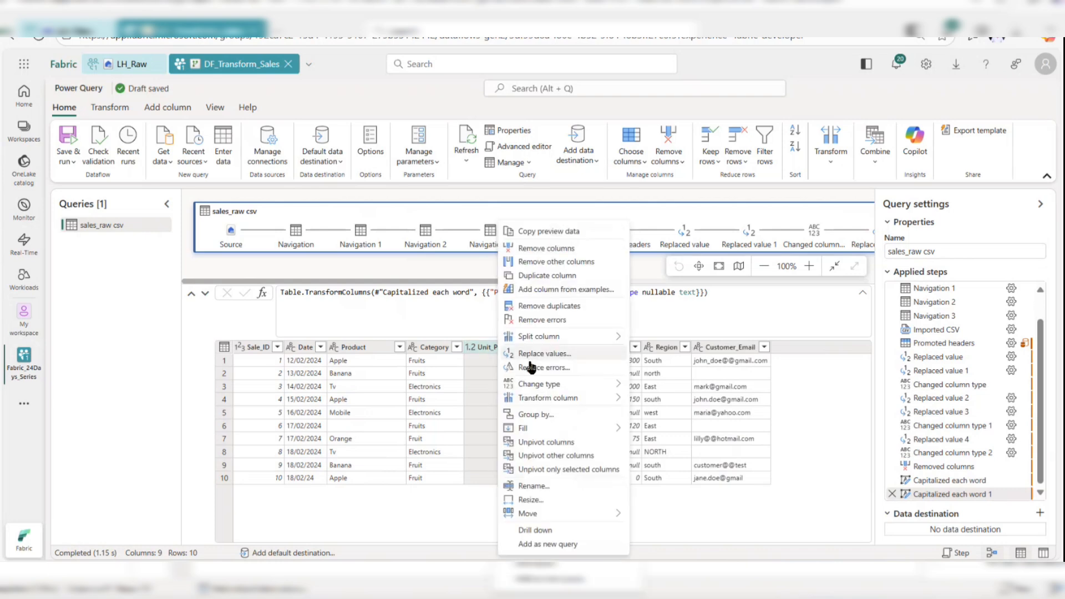
pyautogui.click(540, 355)
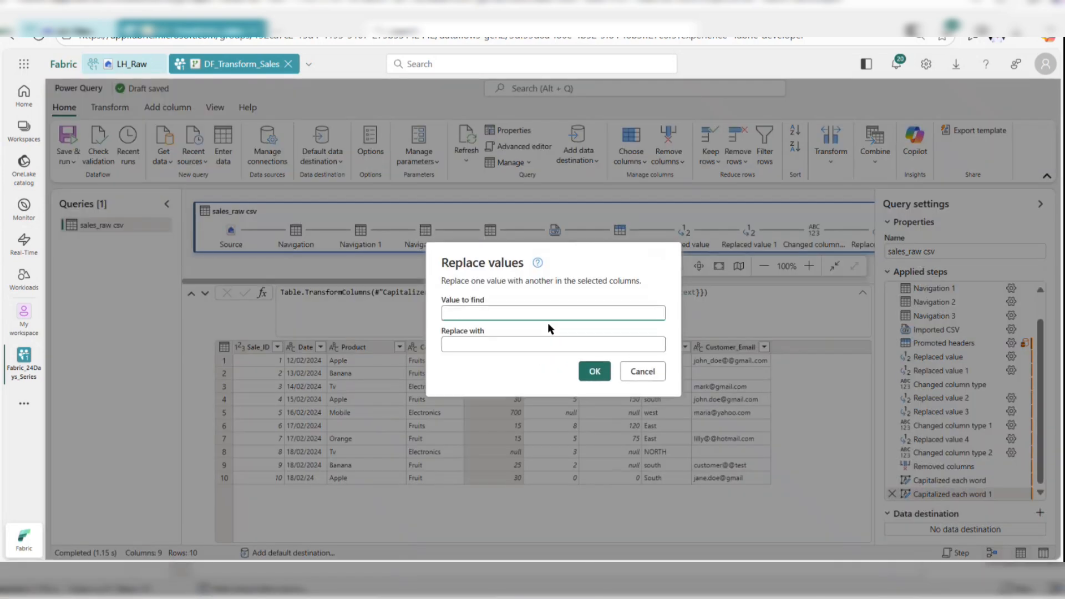
pyautogui.write('n')
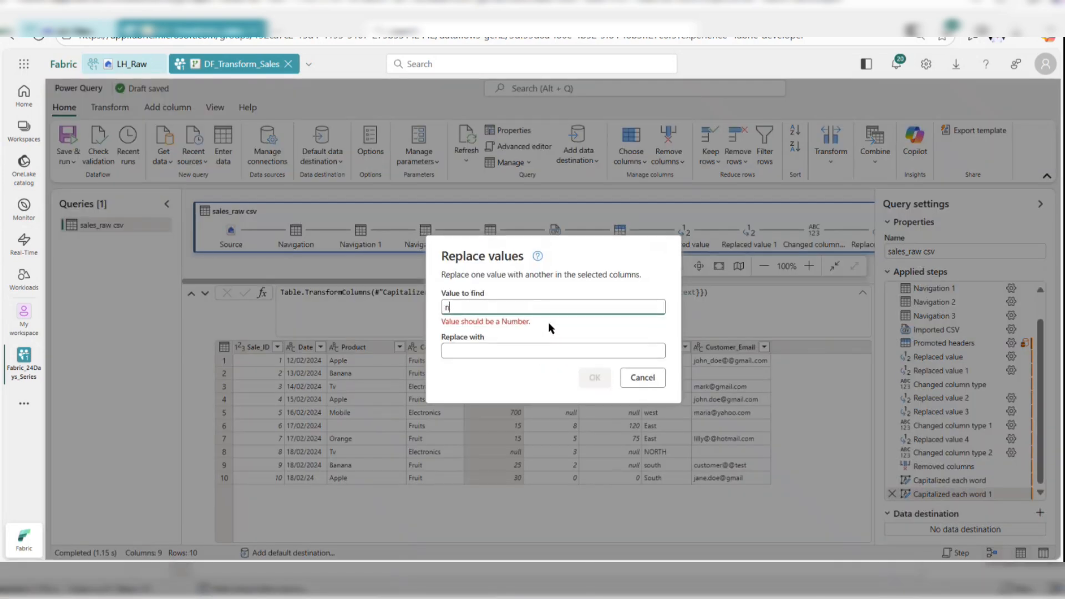
pyautogui.write('ull')
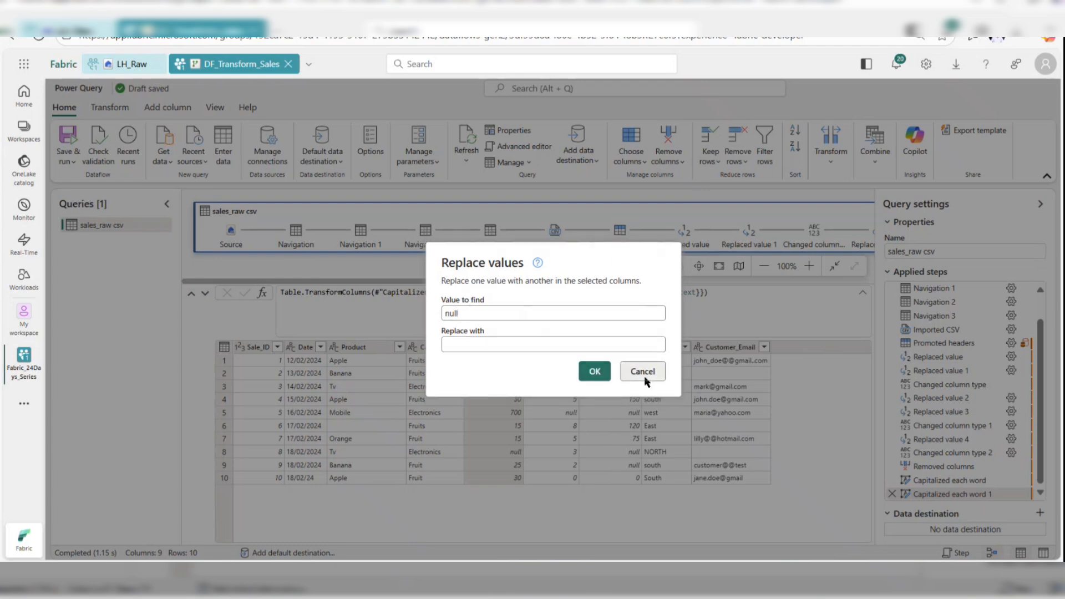
pyautogui.click(642, 372)
# Step: Replace null with 0 in the Unit_Price, Quantity and Total_Sales columns together
pyautogui.keyDown('ctrl'); pyautogui.click(554, 348); pyautogui.keyUp('ctrl')
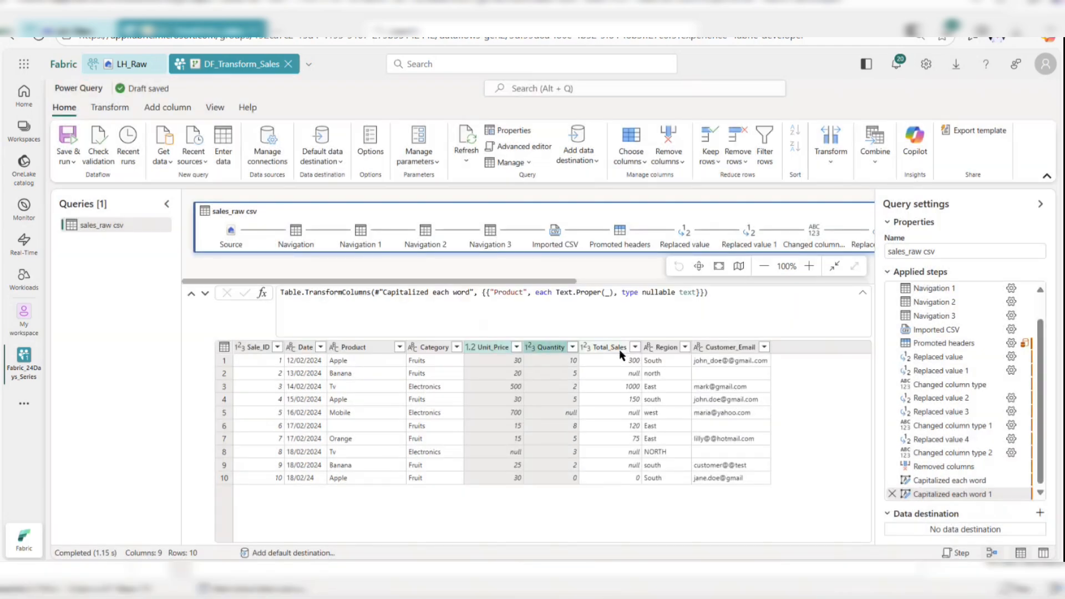
pyautogui.keyDown('ctrl'); pyautogui.click(621, 348); pyautogui.keyUp('ctrl')
pyautogui.rightClick(490, 349)
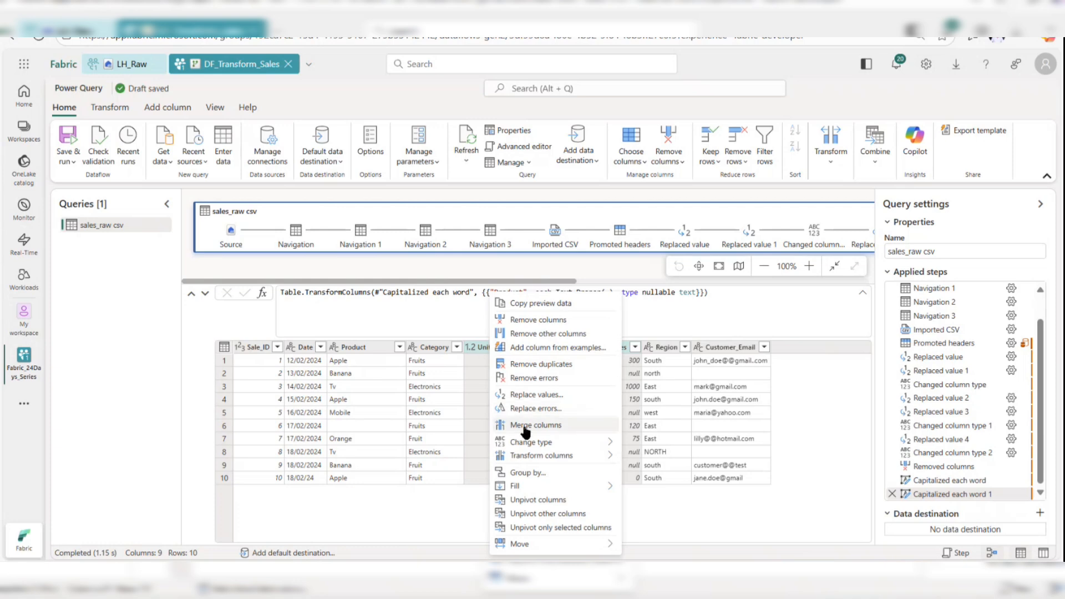
pyautogui.click(541, 396)
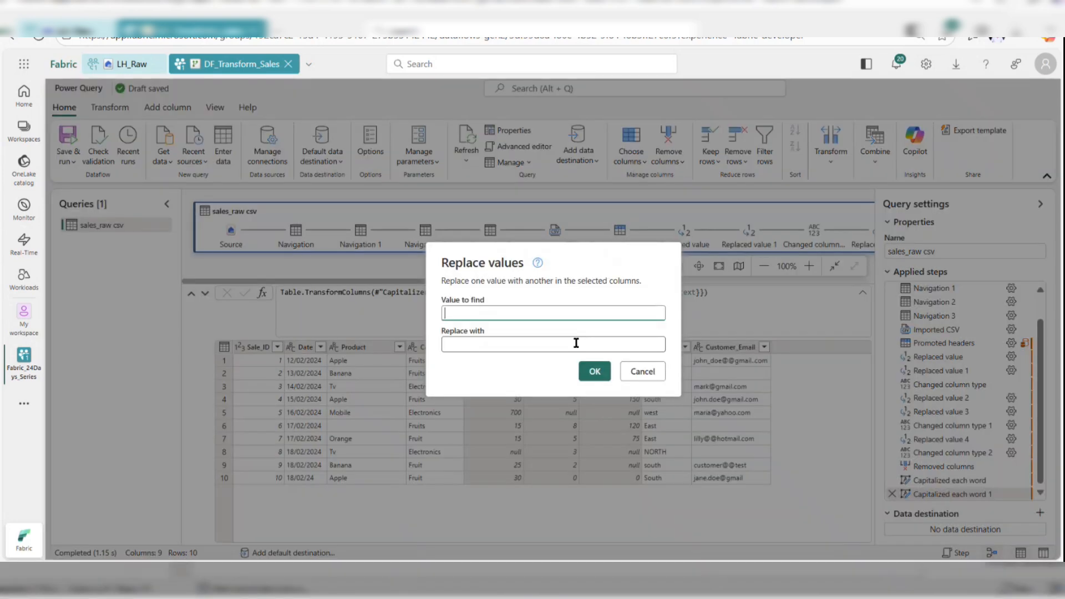
pyautogui.write('null')
pyautogui.click(570, 344)
pyautogui.write('0')
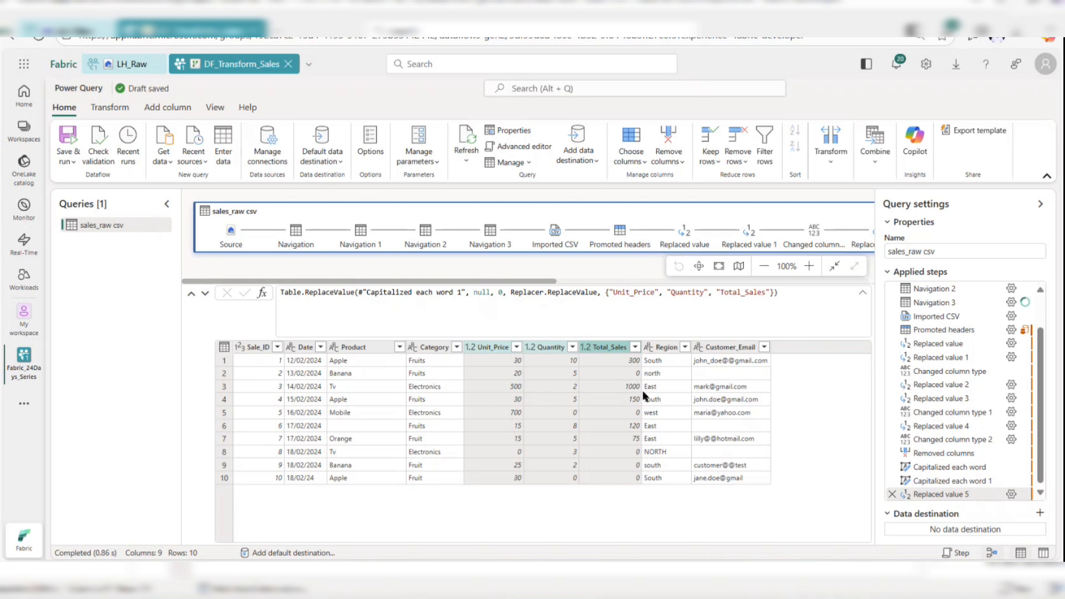
# Step: Replace the empty values in the Customer_Email column with a placeholder e-mail address for unknown customers
pyautogui.click(726, 349)
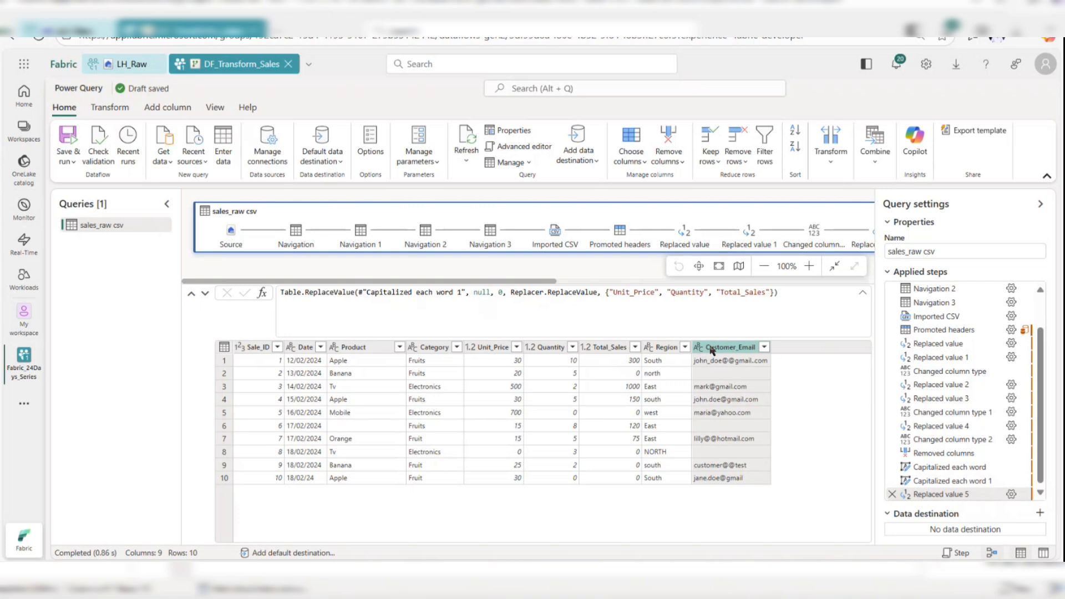
pyautogui.rightClick(711, 351)
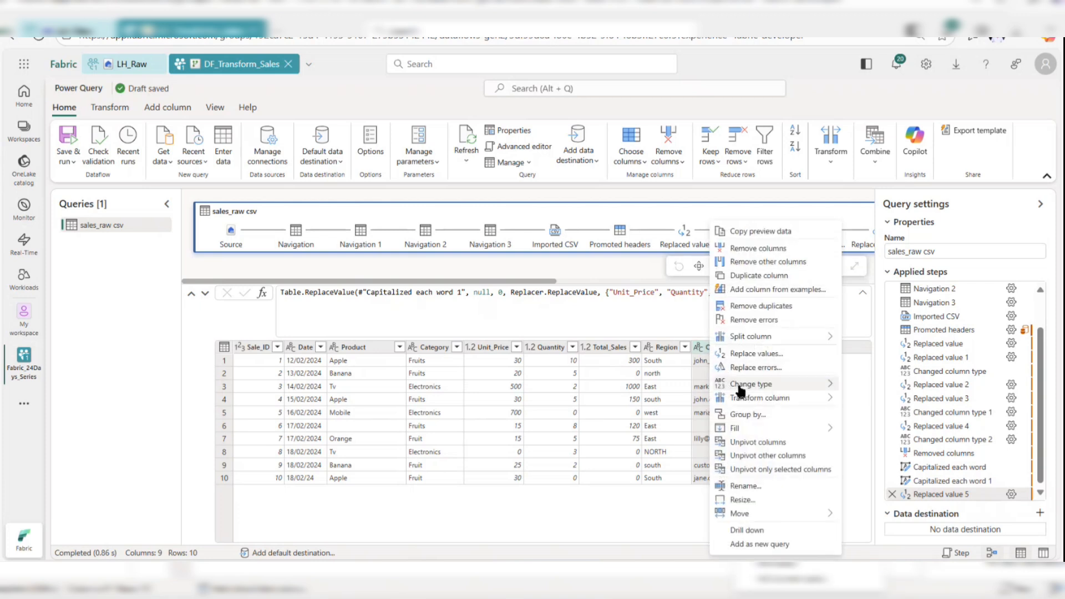
pyautogui.click(756, 353)
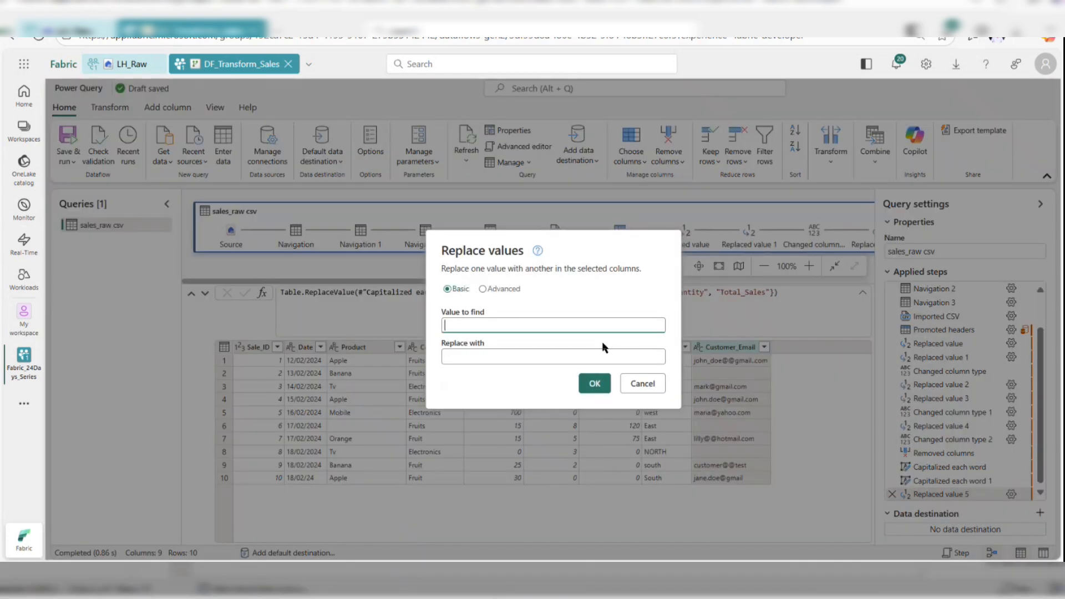
pyautogui.click(483, 354)
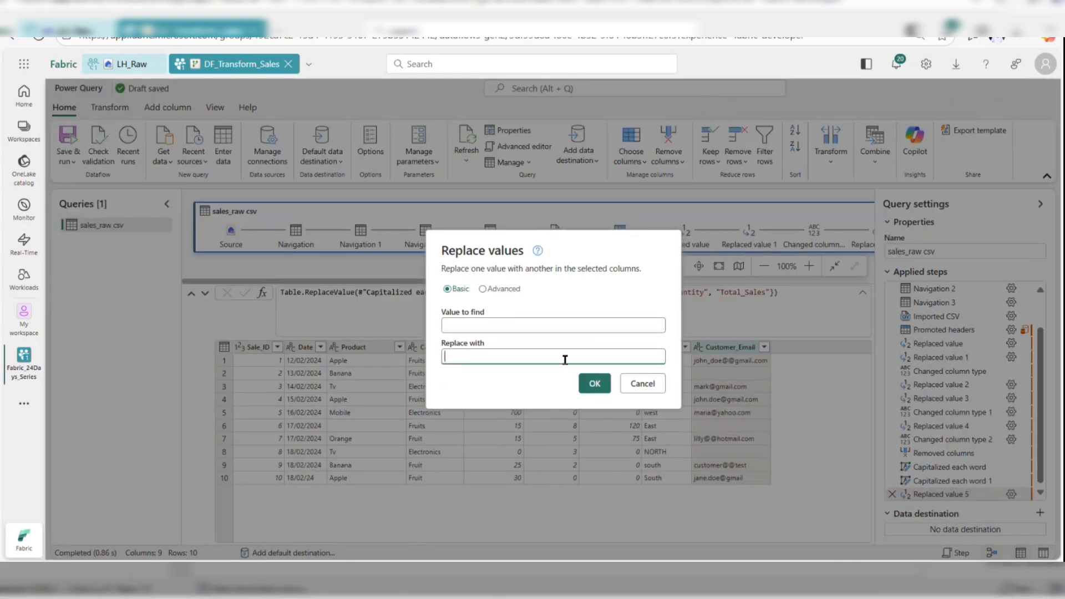
pyautogui.write('unknown@domain.com')
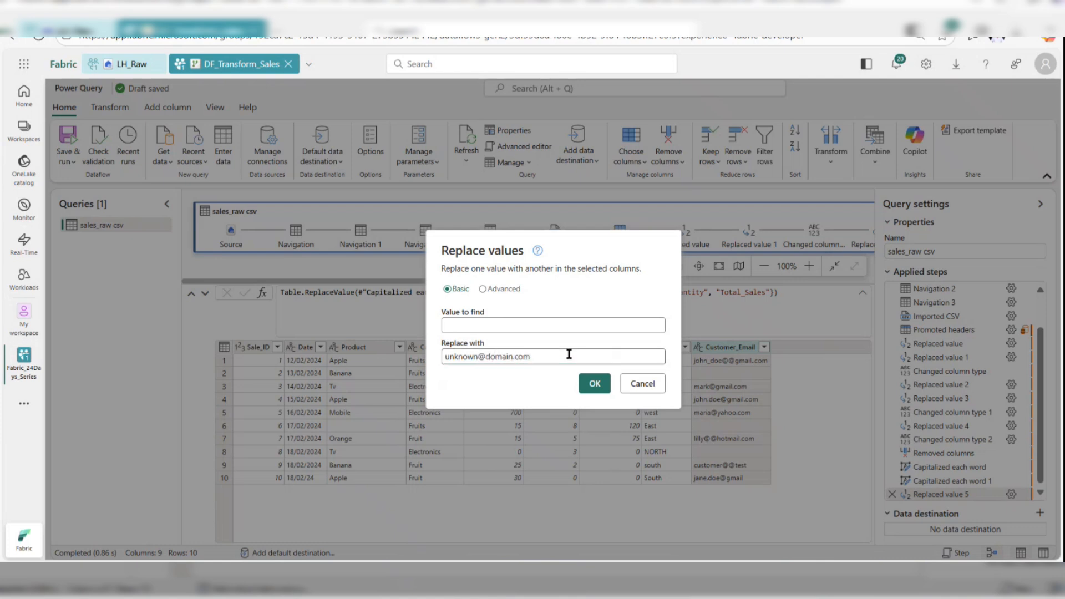
pyautogui.click(587, 387)
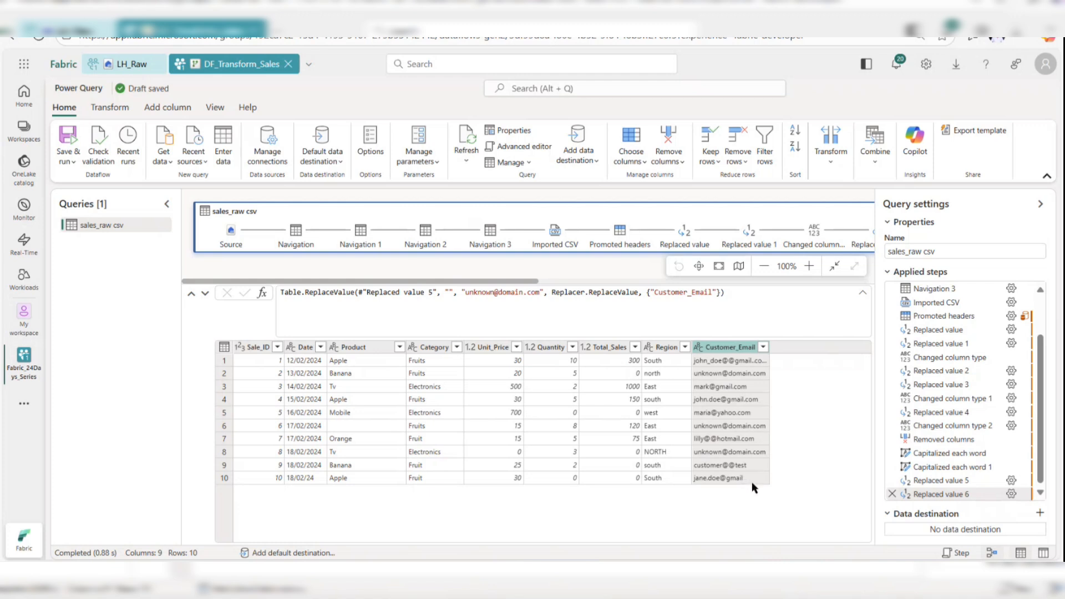
# Step: View the full Customer_Email value in row 10, then select the Customer_Email column again
pyautogui.click(752, 475)
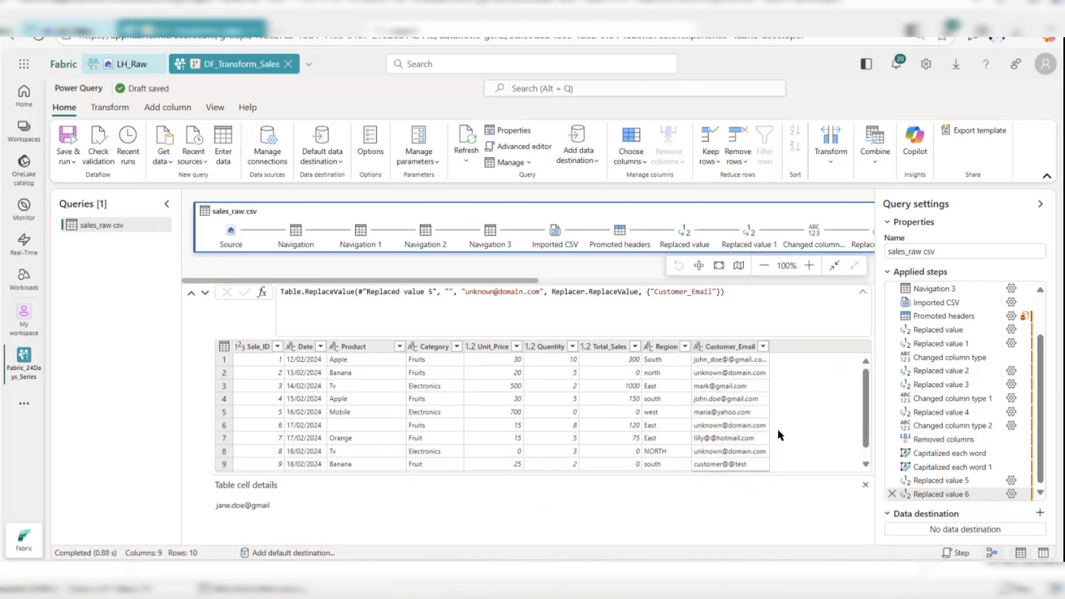
pyautogui.scroll(-1, 778, 431)
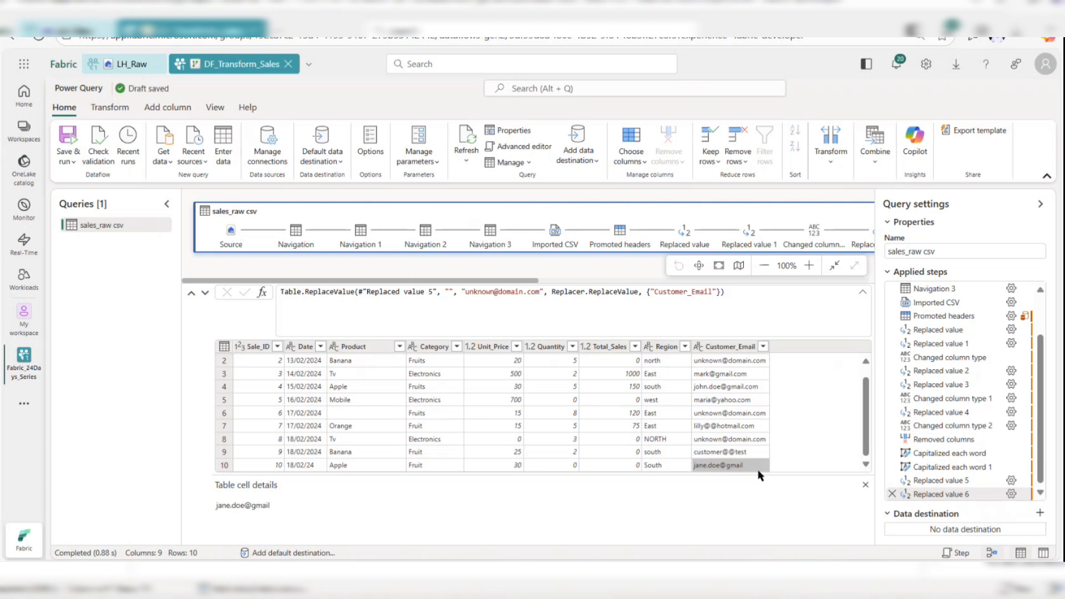
pyautogui.click(729, 346)
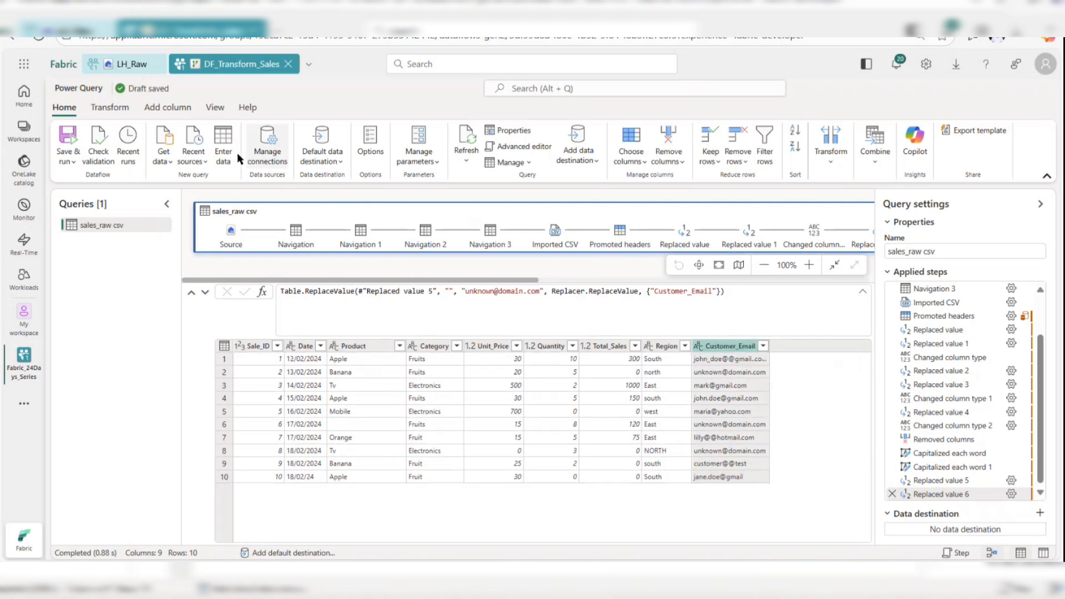
# Step: Start a custom column named IsValidEmail
pyautogui.click(155, 107)
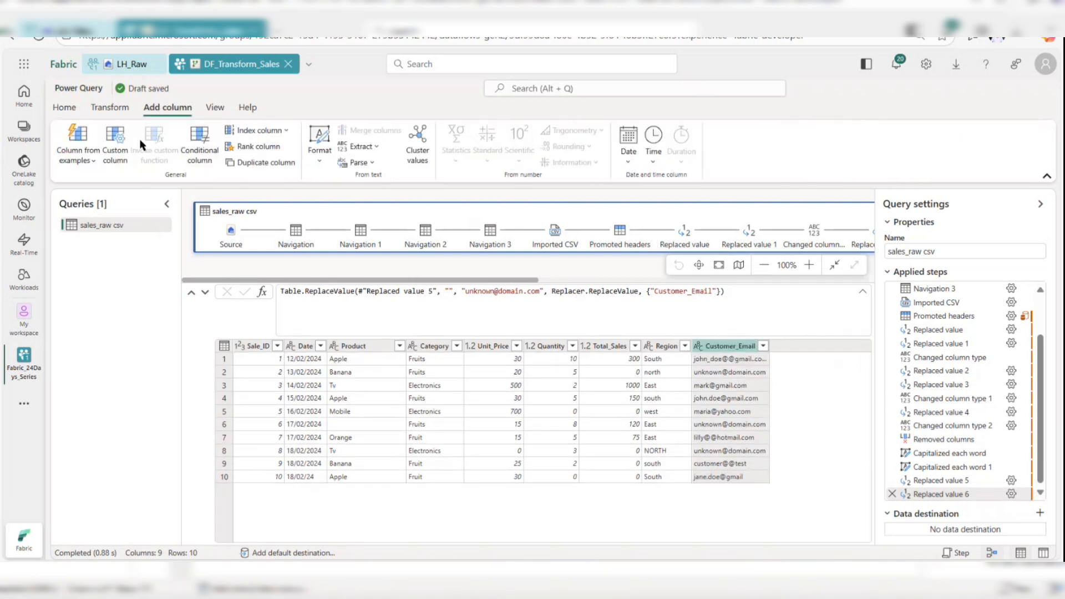
pyautogui.click(123, 136)
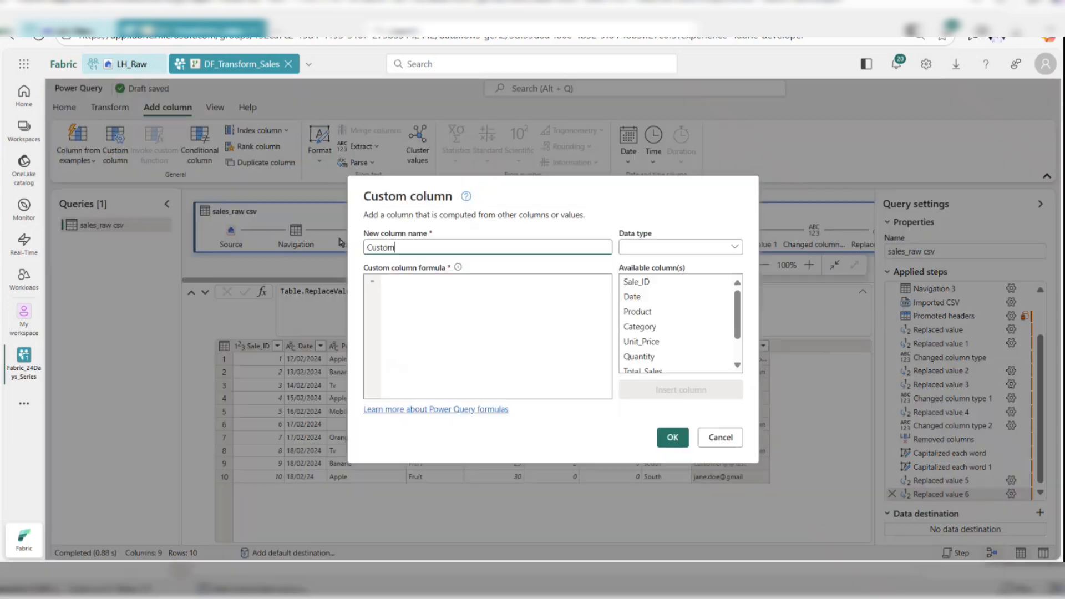
pyautogui.moveTo(446, 249); pyautogui.dragTo(334, 239)
pyautogui.write('IsValidEmail')
pyautogui.click(493, 285)
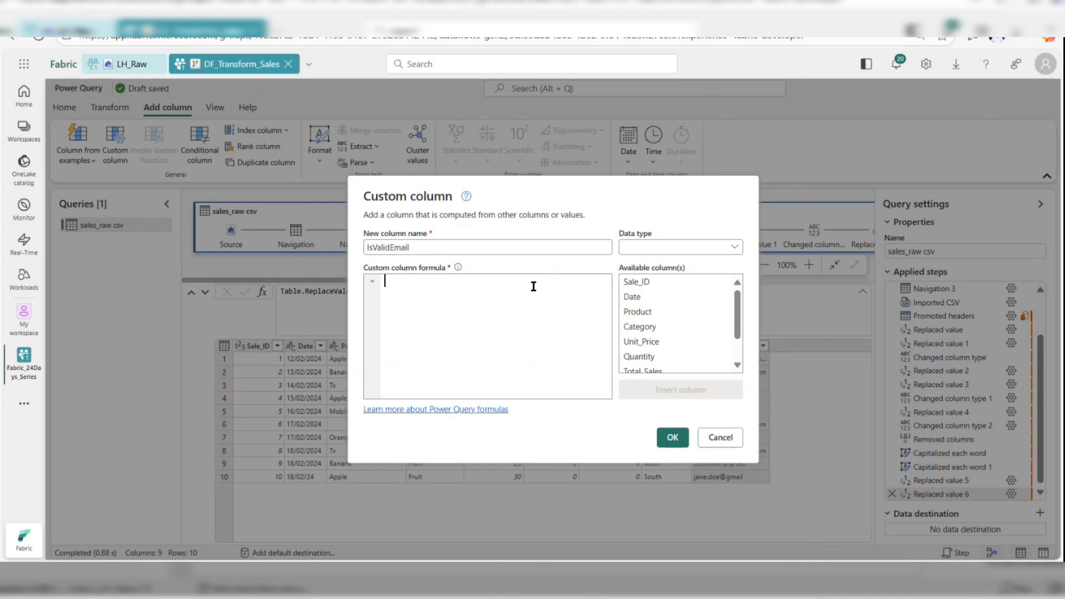
# Step: Write the IsValidEmail formula's first condition as Text.Contains([Customer_Email],"@")
pyautogui.write('Text.Contains([')
pyautogui.scroll(-1, 687, 321)
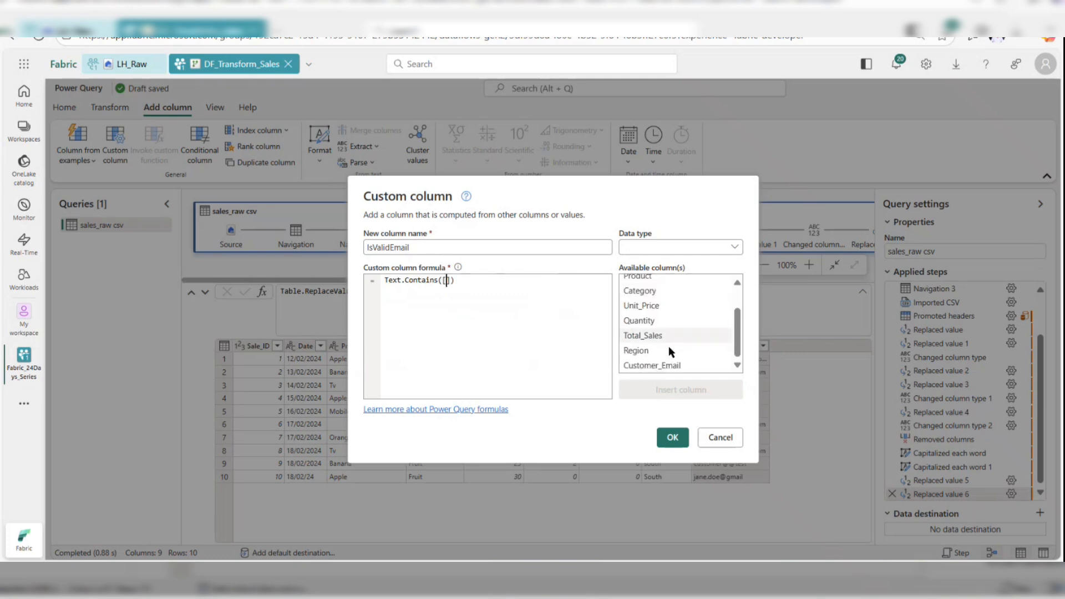
pyautogui.doubleClick(654, 365)
pyautogui.click(450, 281)
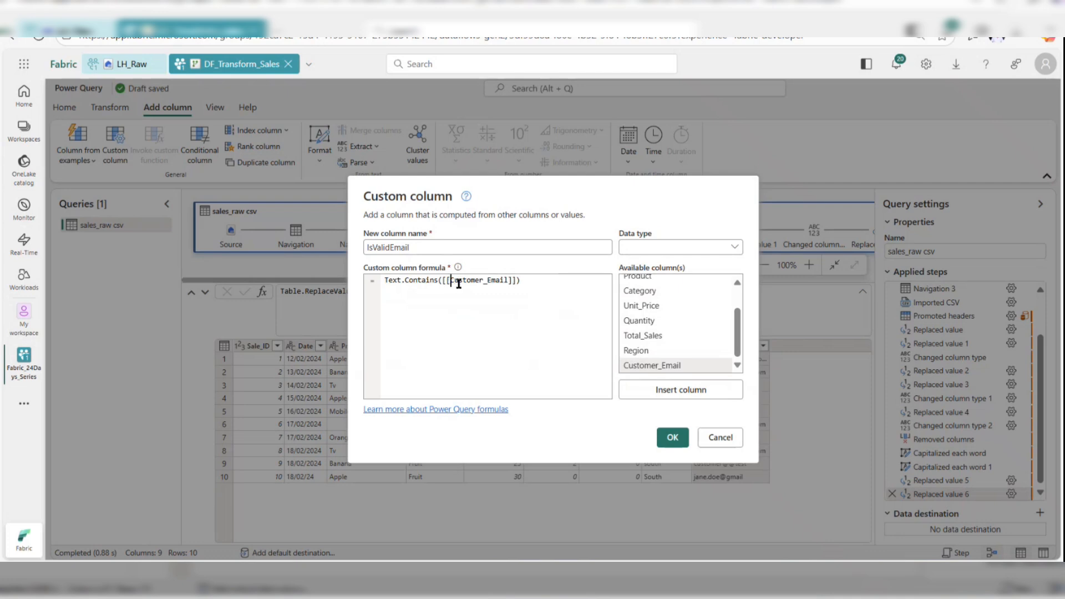
pyautogui.press('BackSpace')
pyautogui.click(511, 281)
pyautogui.press('BackSpace')
pyautogui.write(',"@')
# Step: Extend the formula with and Text.Contains([Customer_Email],".") and create the IsValidEmail column
pyautogui.write('and')
pyautogui.write('Te')
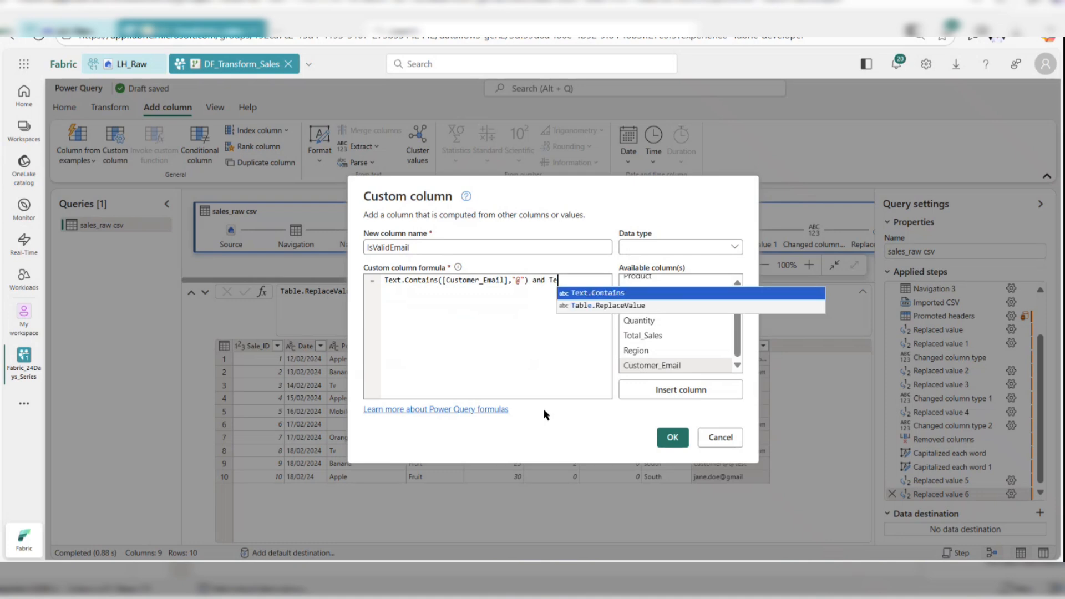
pyautogui.click(631, 294)
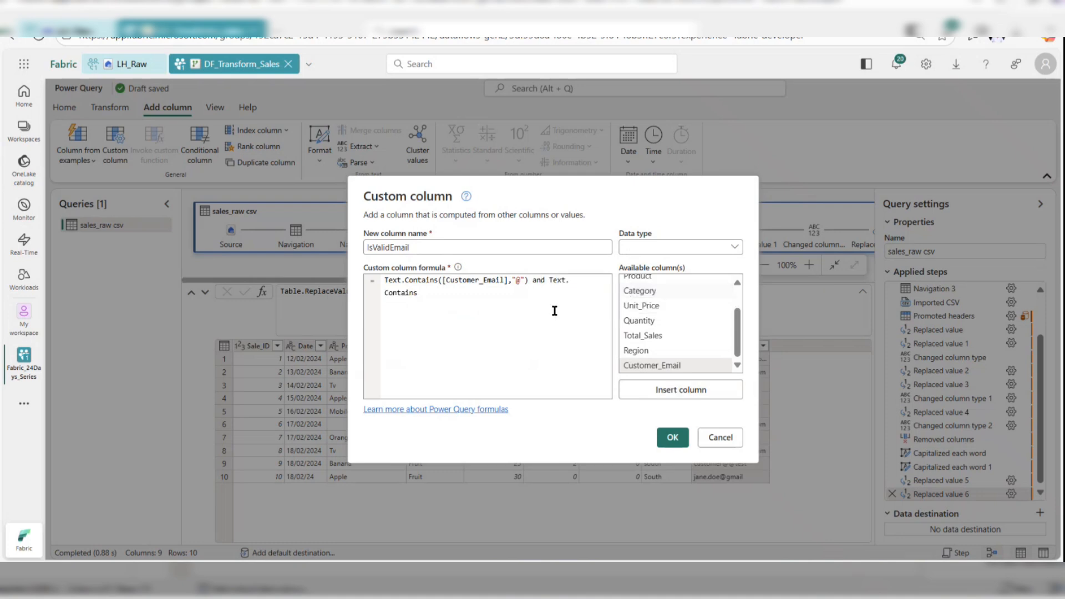
pyautogui.write('(')
pyautogui.doubleClick(688, 366)
pyautogui.write(',".')
pyautogui.click(674, 438)
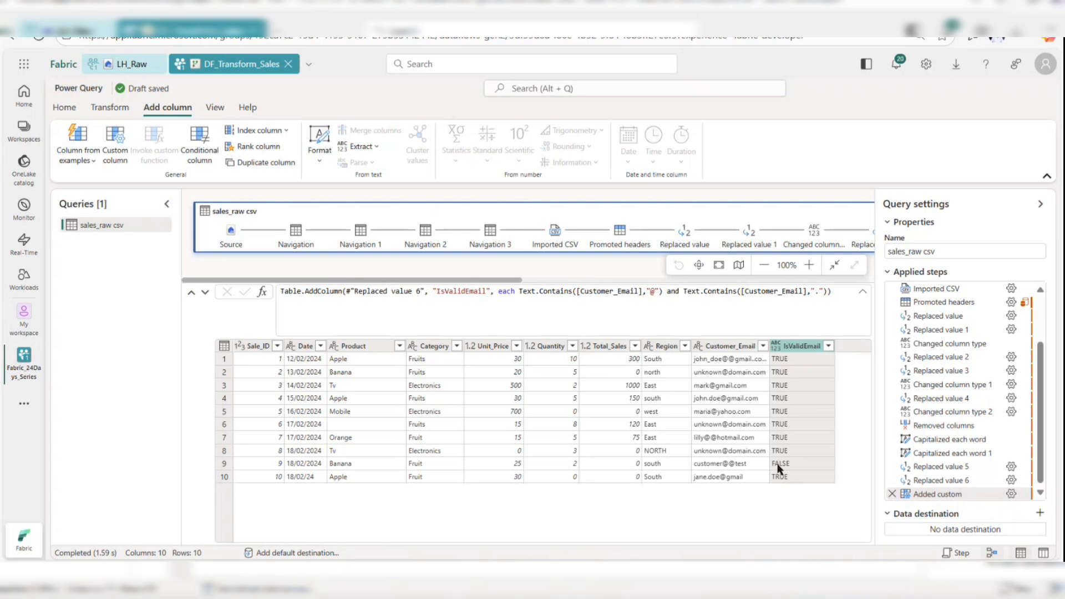
# Step: Compare the malformed Customer_Email values in rows 1, 7, 9 and 10 with their IsValidEmail results
pyautogui.click(742, 463)
pyautogui.scroll(-1, 790, 442)
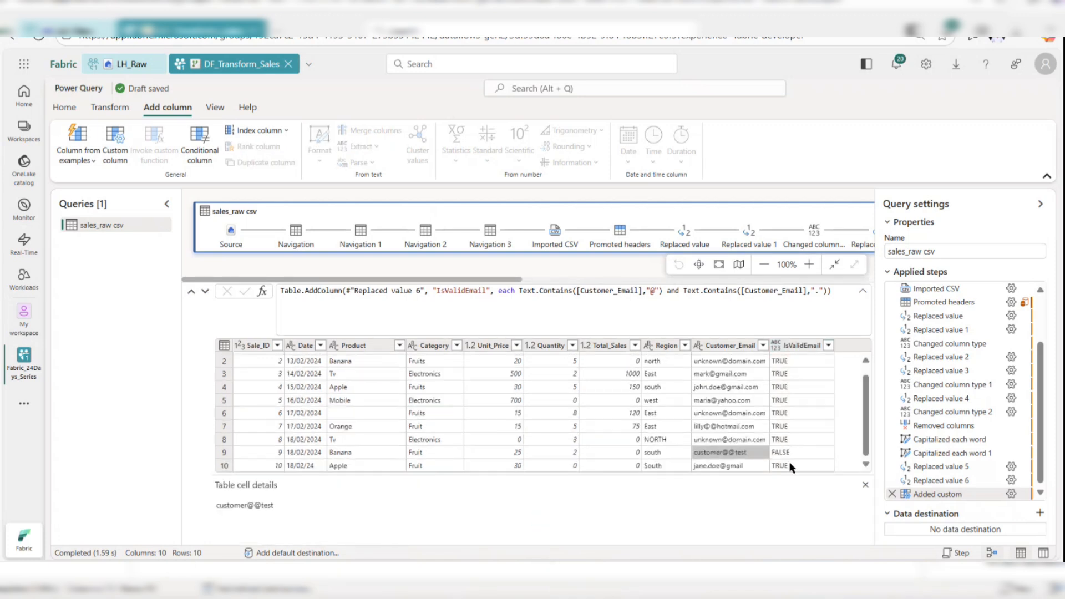
pyautogui.click(757, 468)
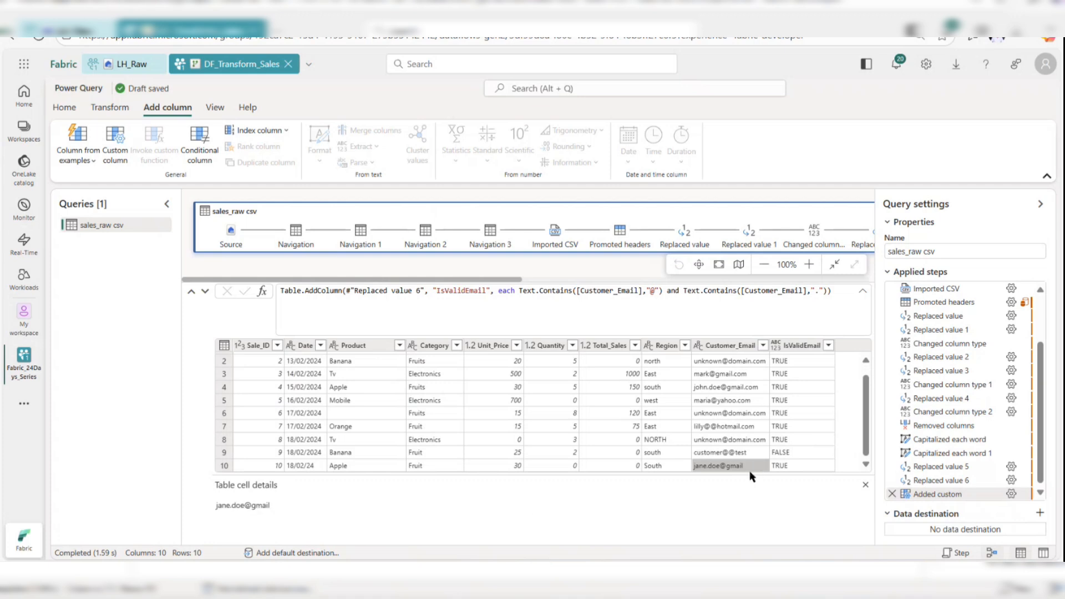
pyautogui.click(753, 454)
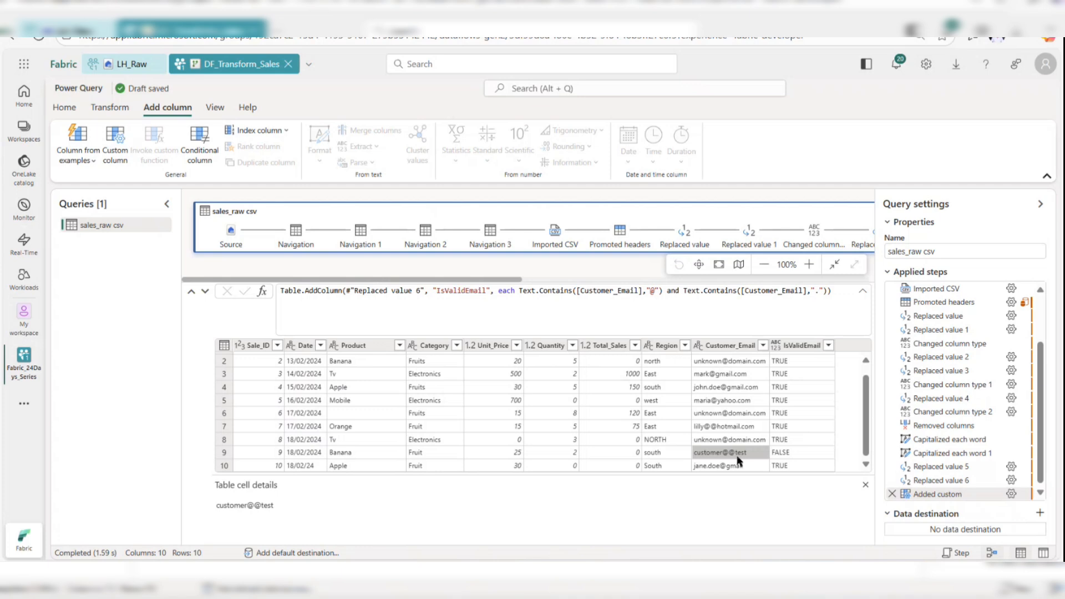
pyautogui.click(726, 425)
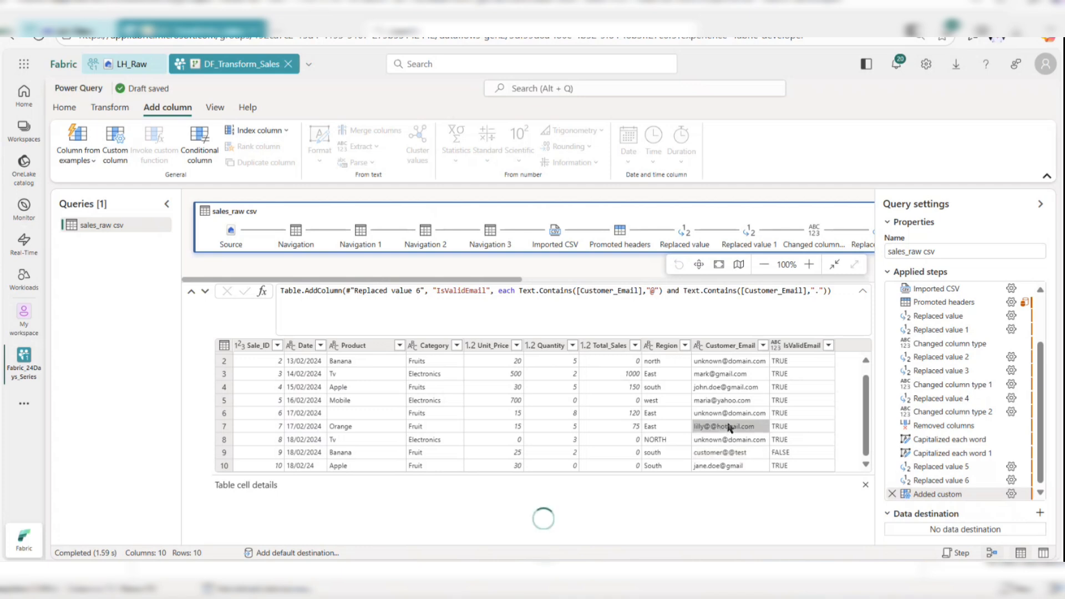
pyautogui.scroll(1, 730, 442)
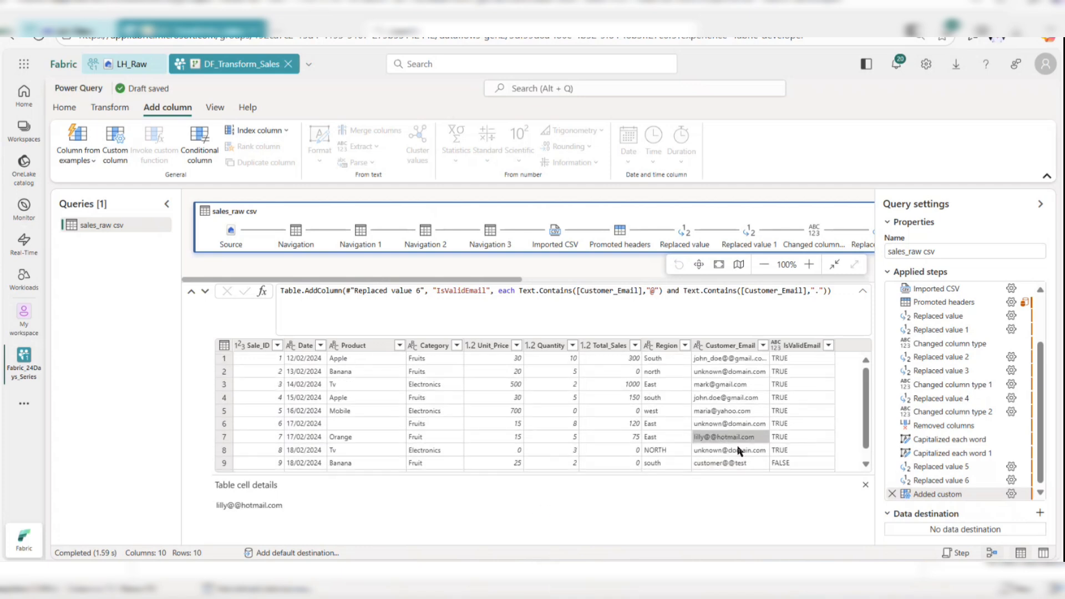
pyautogui.click(749, 370)
pyautogui.click(743, 358)
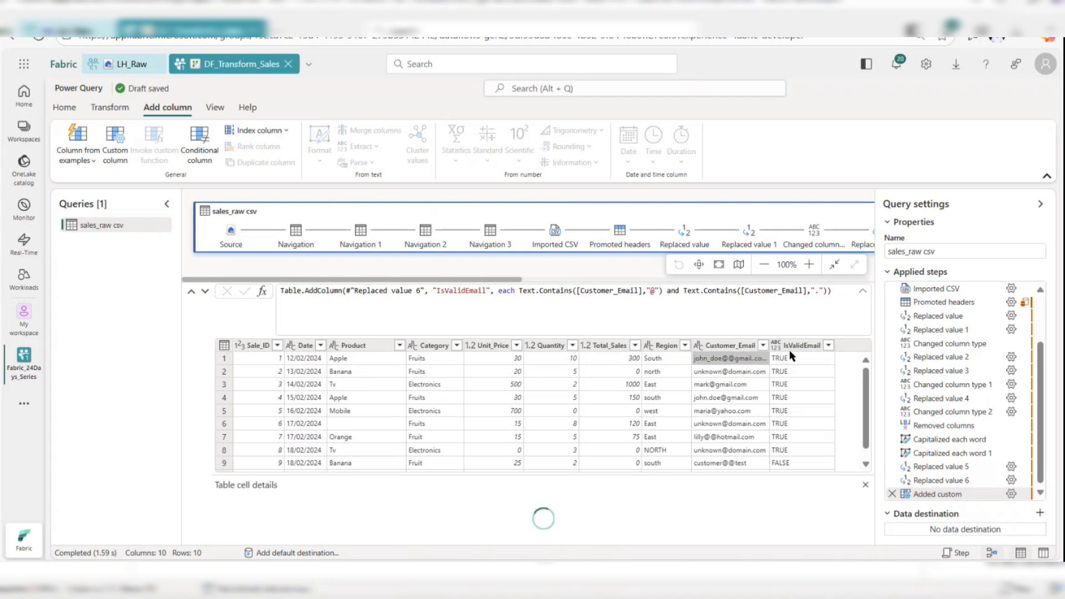
pyautogui.click(798, 355)
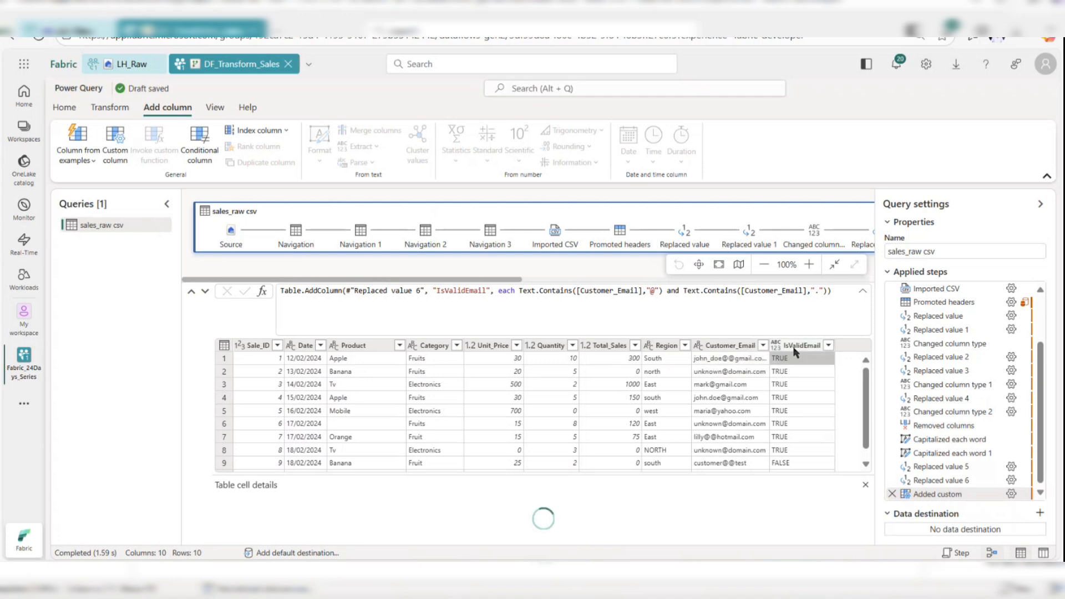
# Step: Delete the applied step that adds the IsValidEmail column
pyautogui.click(891, 491)
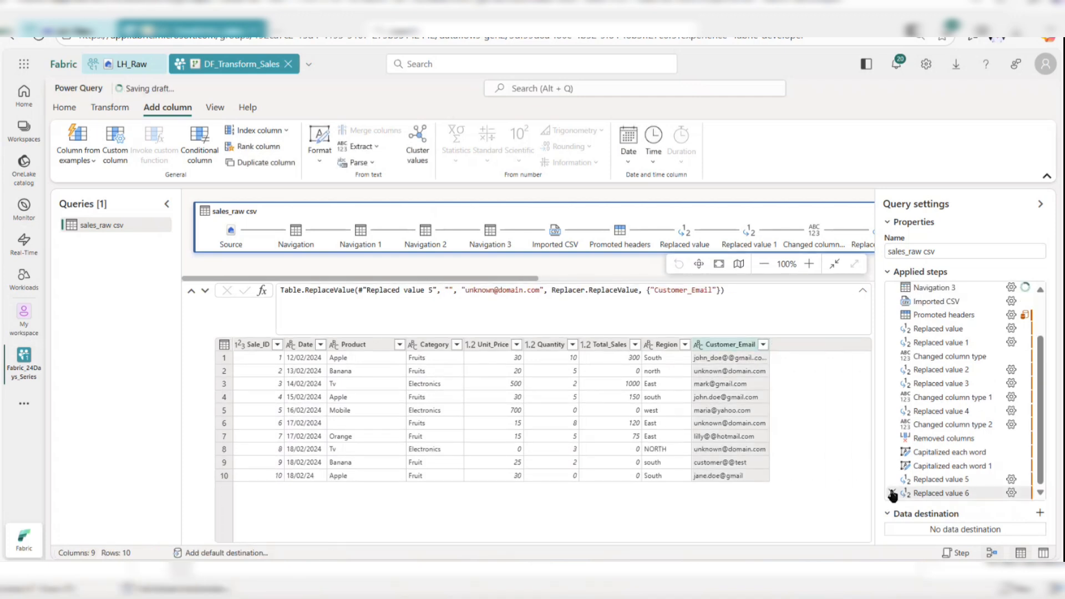
# Step: Replace "@@" with "@" in the Customer_Email column
pyautogui.rightClick(729, 347)
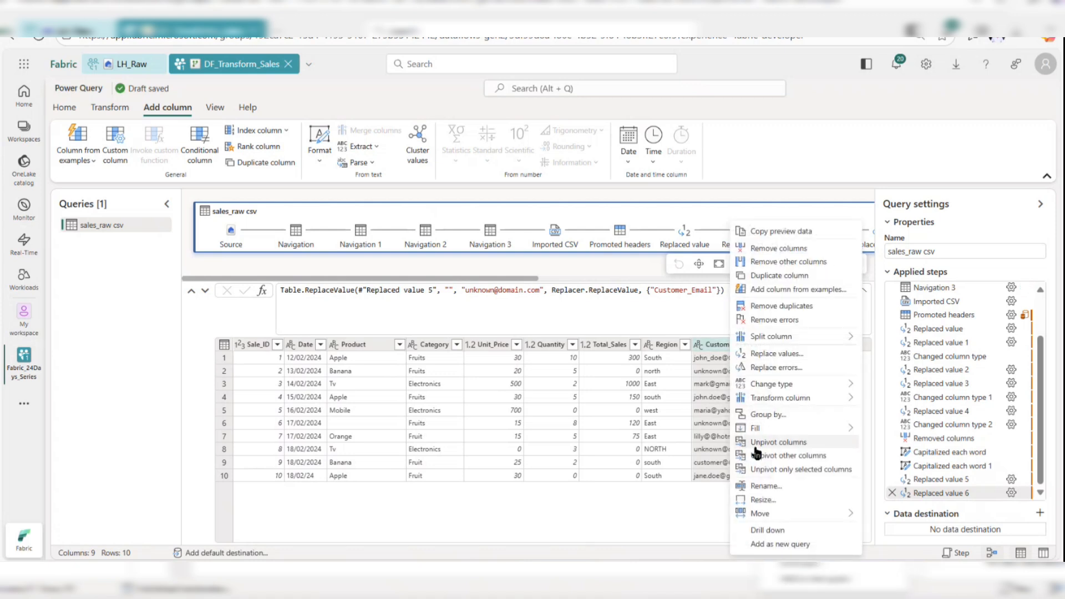
pyautogui.click(776, 354)
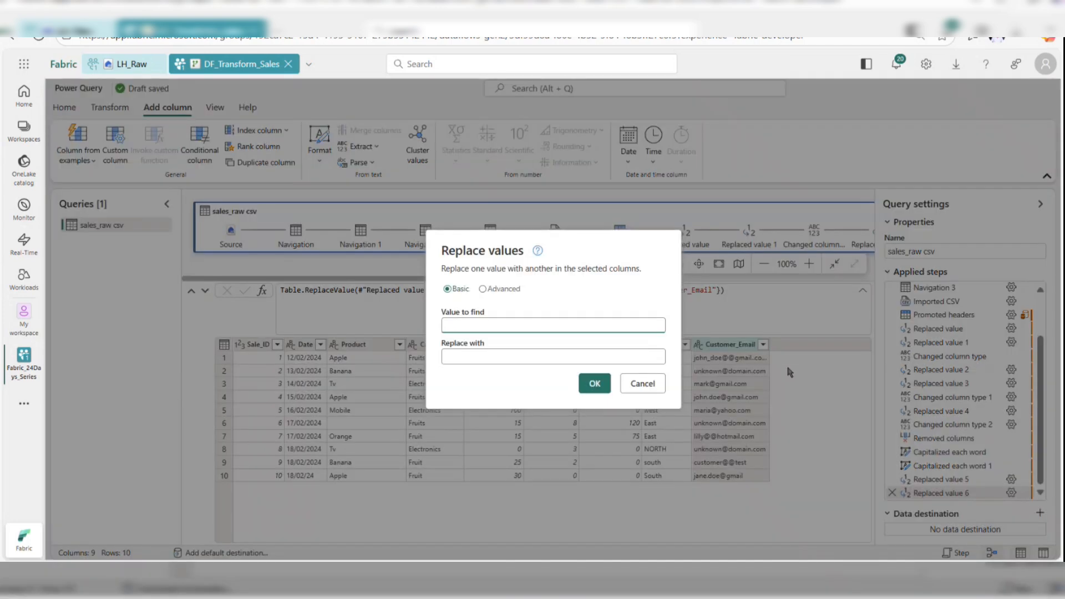
pyautogui.write('@@')
pyautogui.click(626, 358)
pyautogui.write('@')
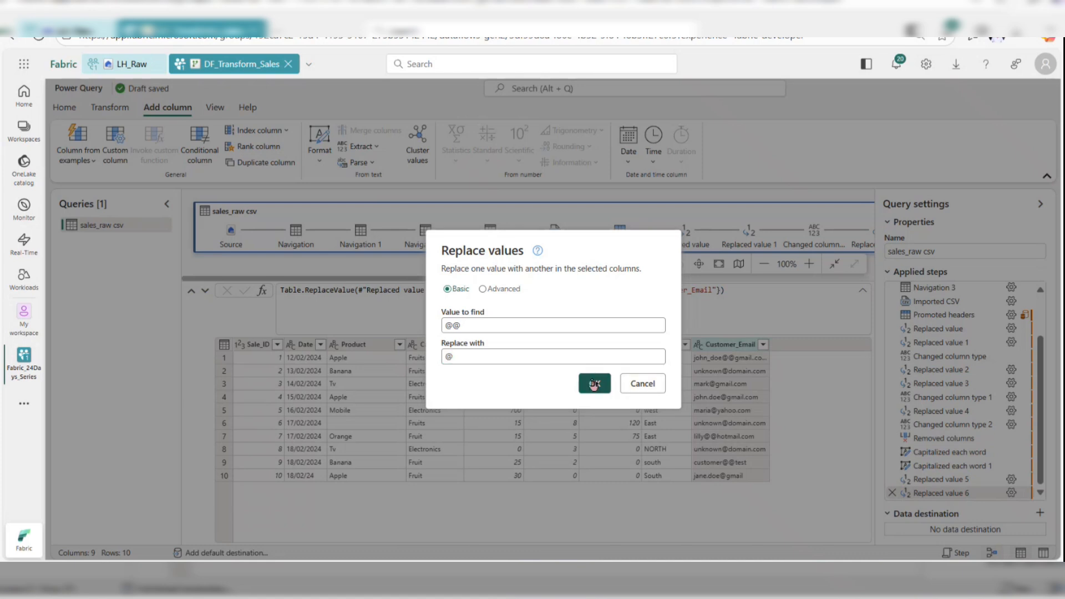
pyautogui.click(592, 381)
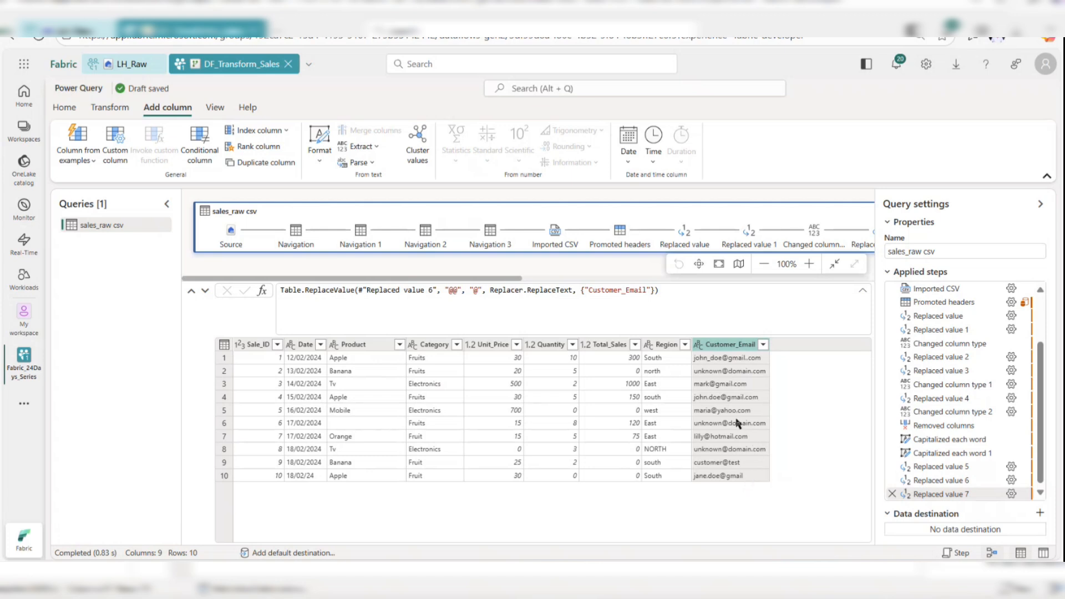
pyautogui.rightClick(725, 348)
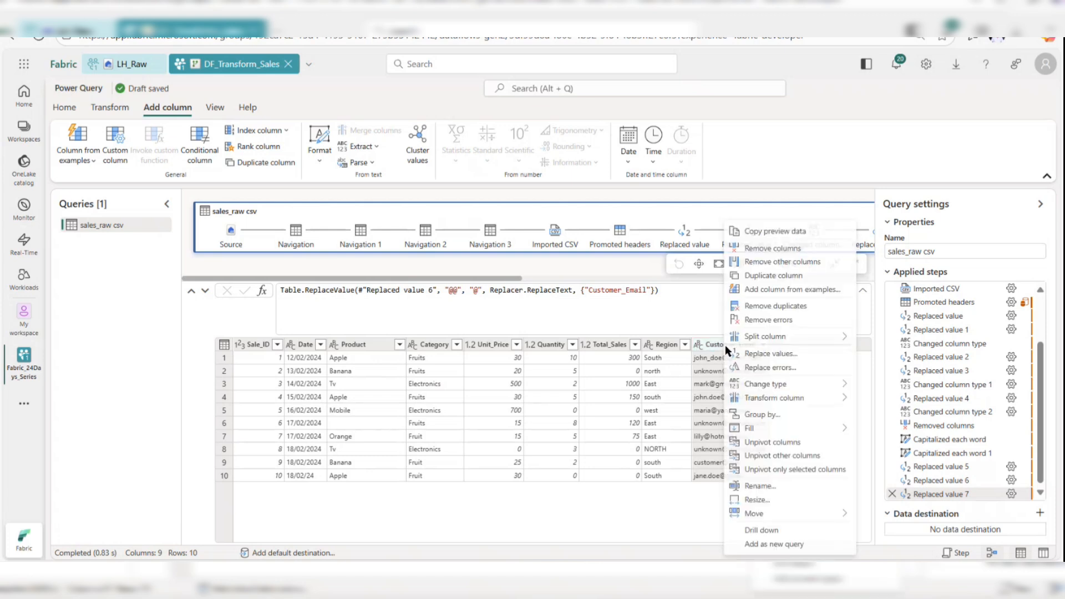
pyautogui.click(790, 358)
pyautogui.write('@')
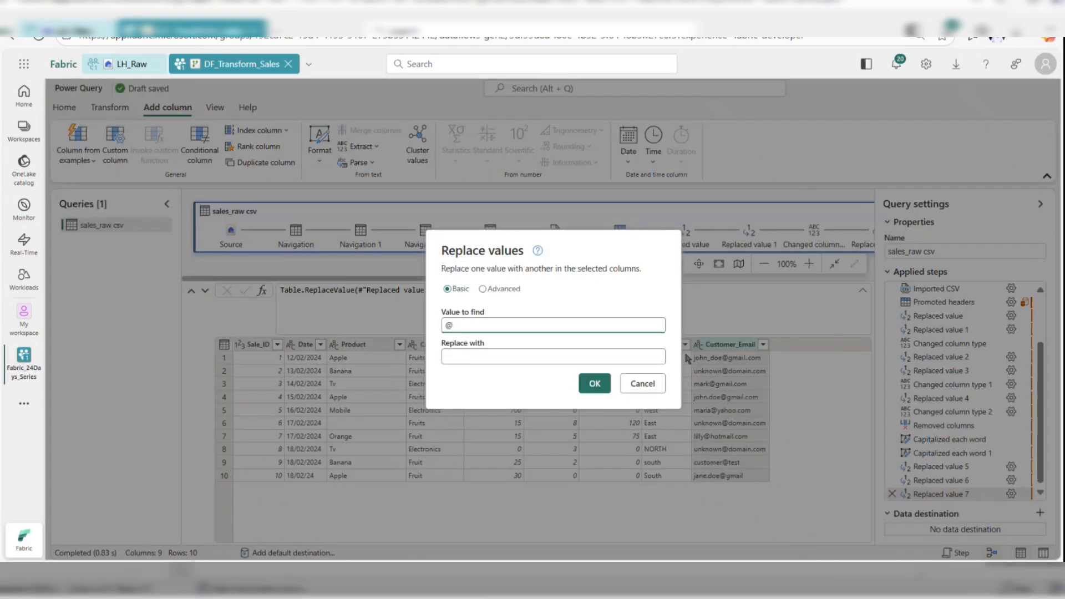
pyautogui.write('gmail')
pyautogui.hotkey('ctrl', 'a')
pyautogui.hotkey('ctrl', 'c')
pyautogui.click(612, 358)
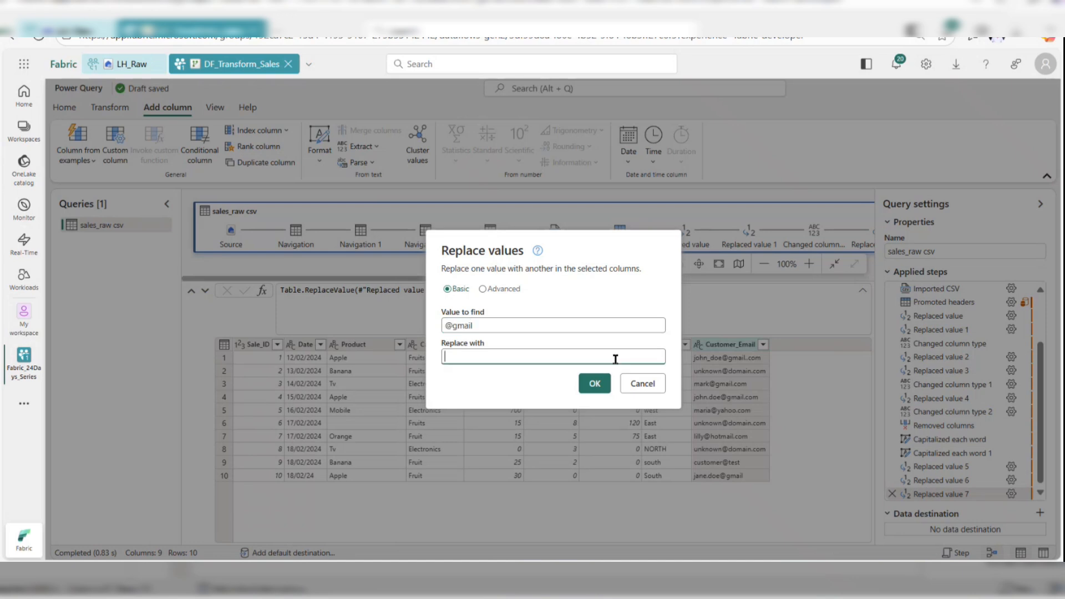
pyautogui.hotkey('ctrl', 'v')
pyautogui.write('.com')
pyautogui.press('Return')
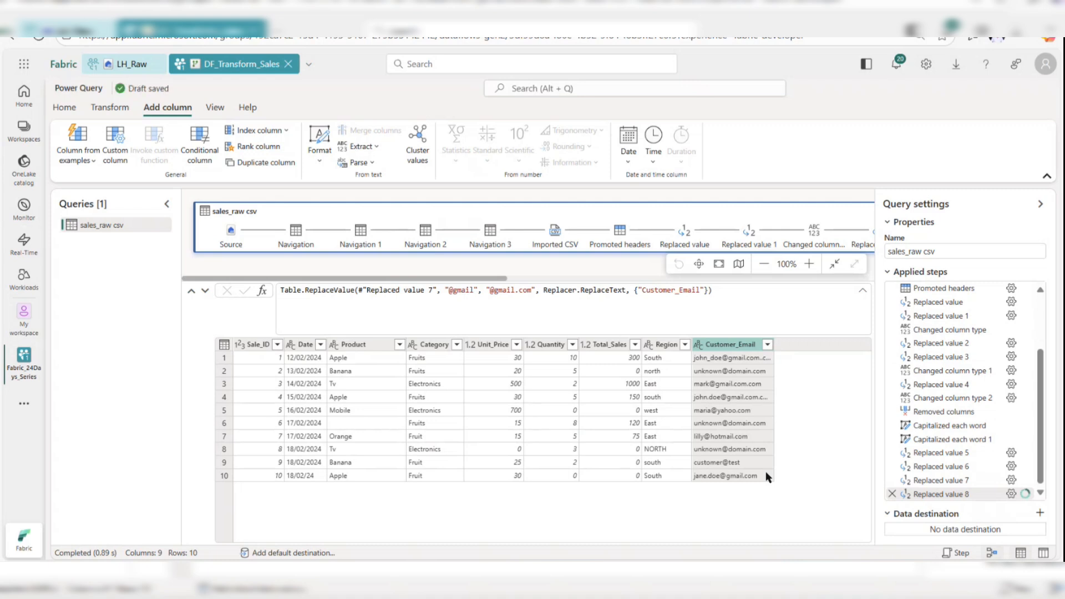
pyautogui.rightClick(746, 347)
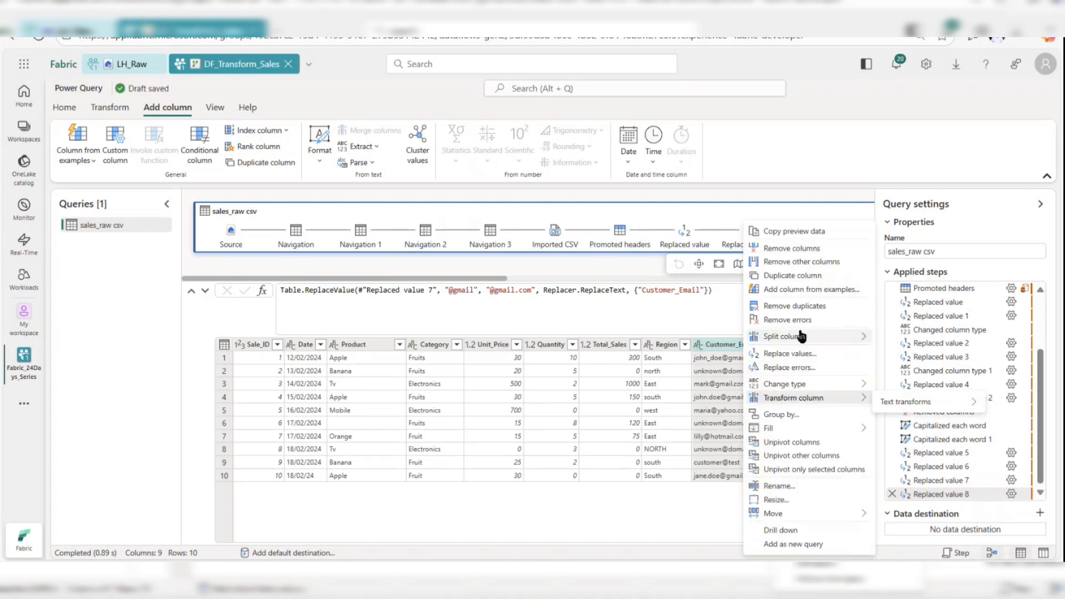
pyautogui.moveTo(805, 333)
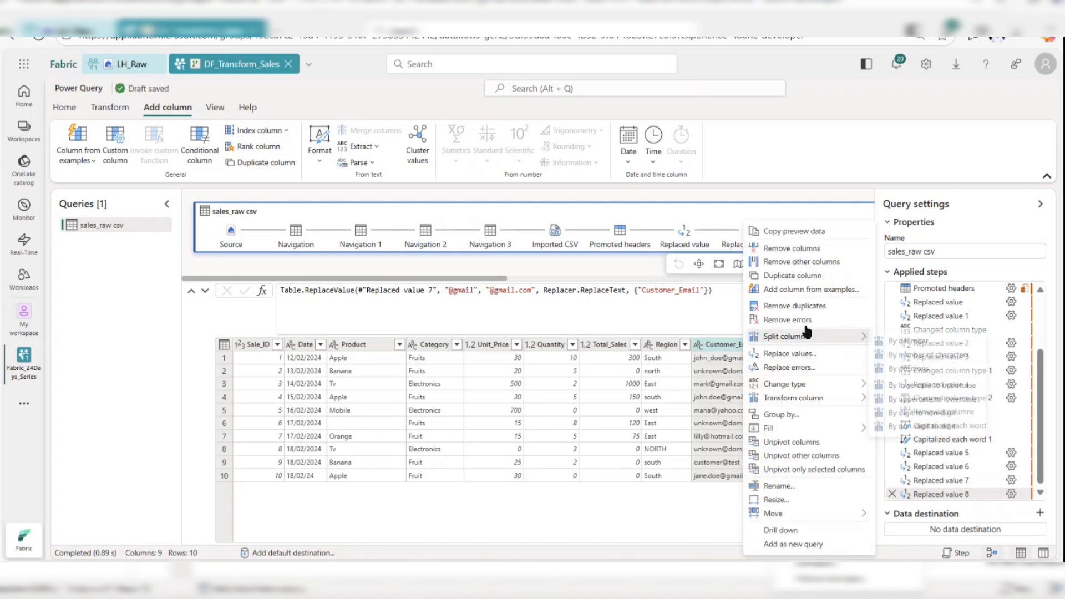
pyautogui.click(800, 355)
pyautogui.write('@text')
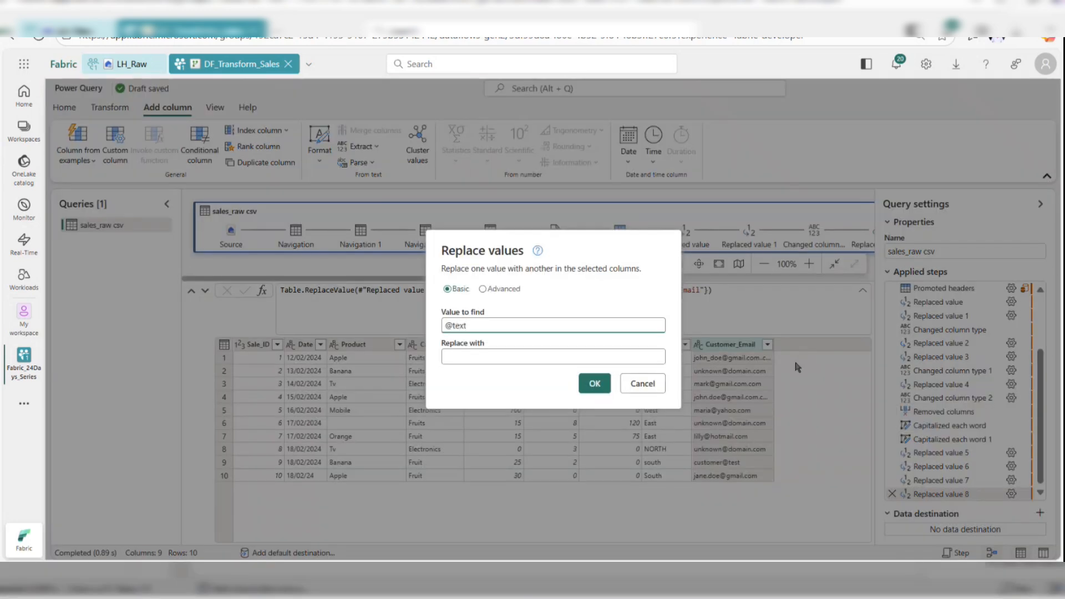
pyautogui.hotkey('ctrl', 'a')
pyautogui.press('BackSpace')
pyautogui.write('@text')
pyautogui.hotkey('ctrl', 'a')
pyautogui.press('BackSpace')
pyautogui.write('@text')
pyautogui.hotkey('ctrl', 'a')
pyautogui.hotkey('ctrl', 'c')
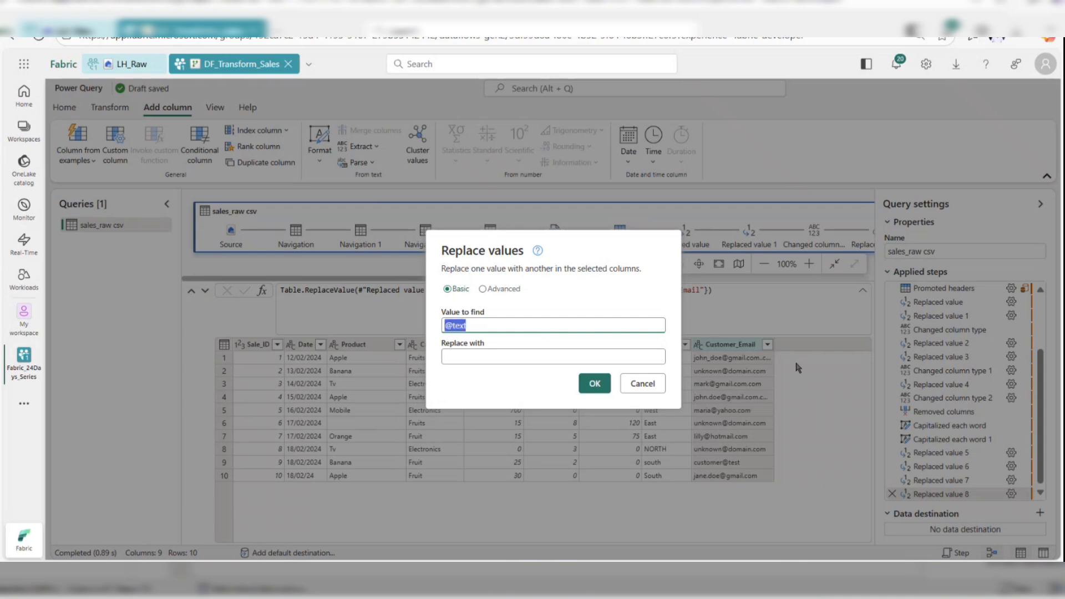
pyautogui.click(611, 362)
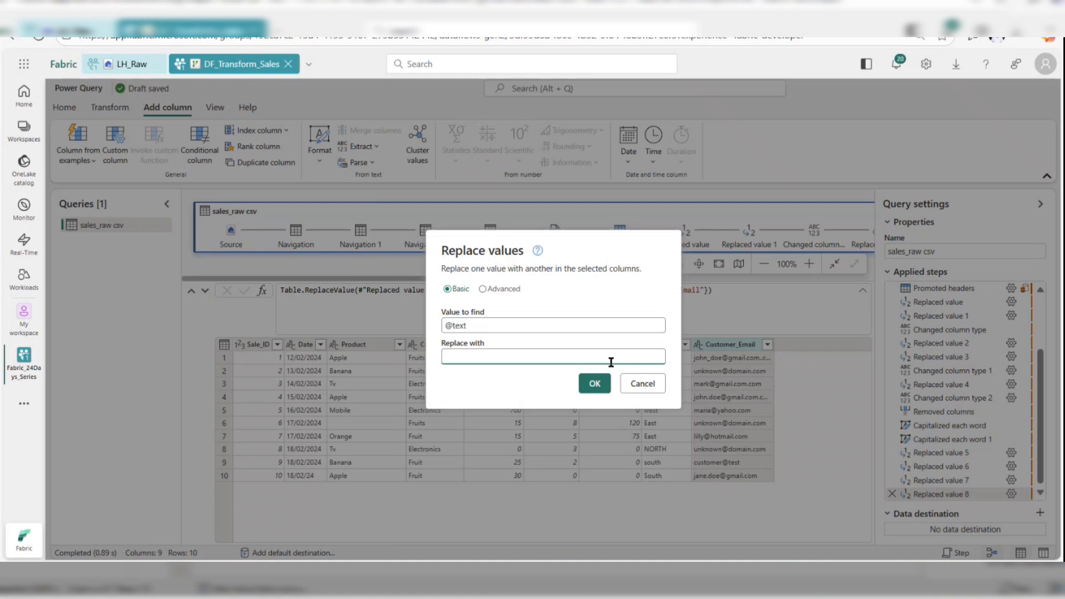
pyautogui.hotkey('ctrl', 'v')
pyautogui.click(464, 325)
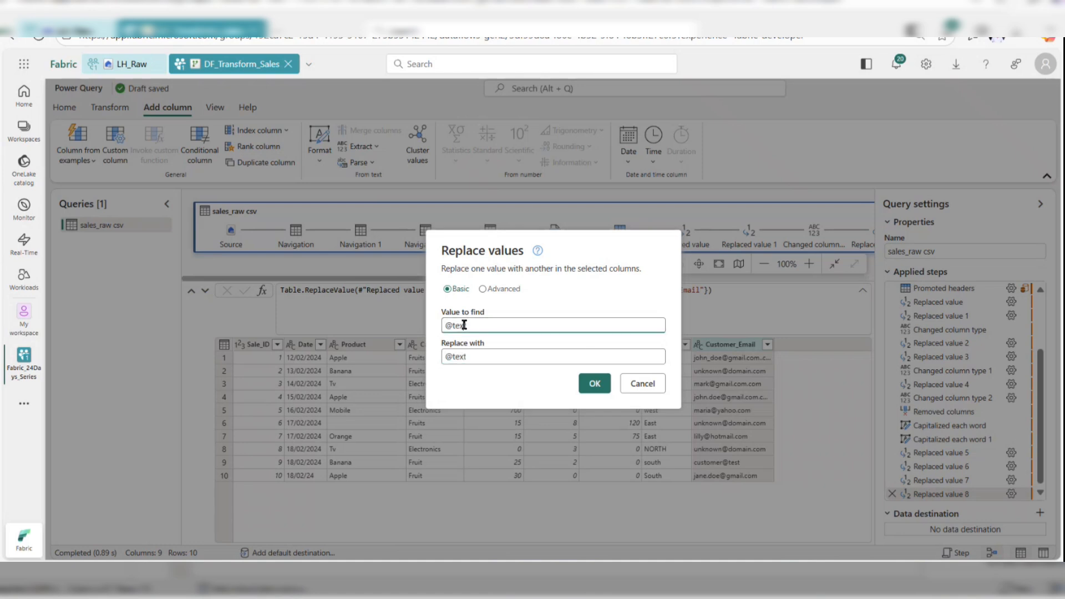
pyautogui.click(465, 357)
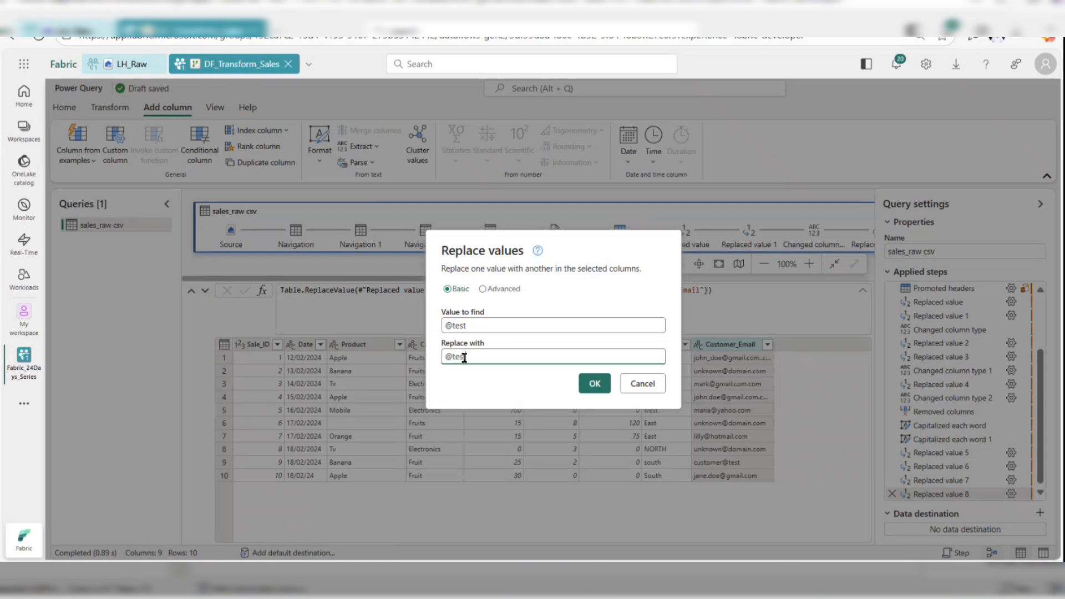
pyautogui.write('t.com')
pyautogui.press('Return')
pyautogui.click(580, 383)
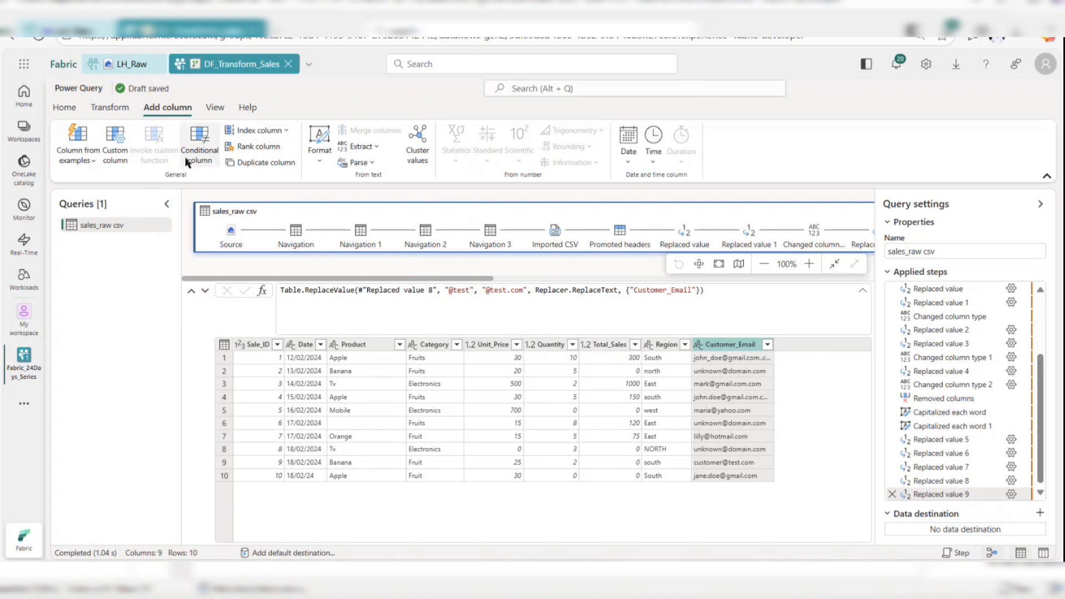
# Step: Begin a custom column named SalesAmt with the Decimal number data type
pyautogui.click(118, 135)
pyautogui.moveTo(415, 245); pyautogui.dragTo(345, 243)
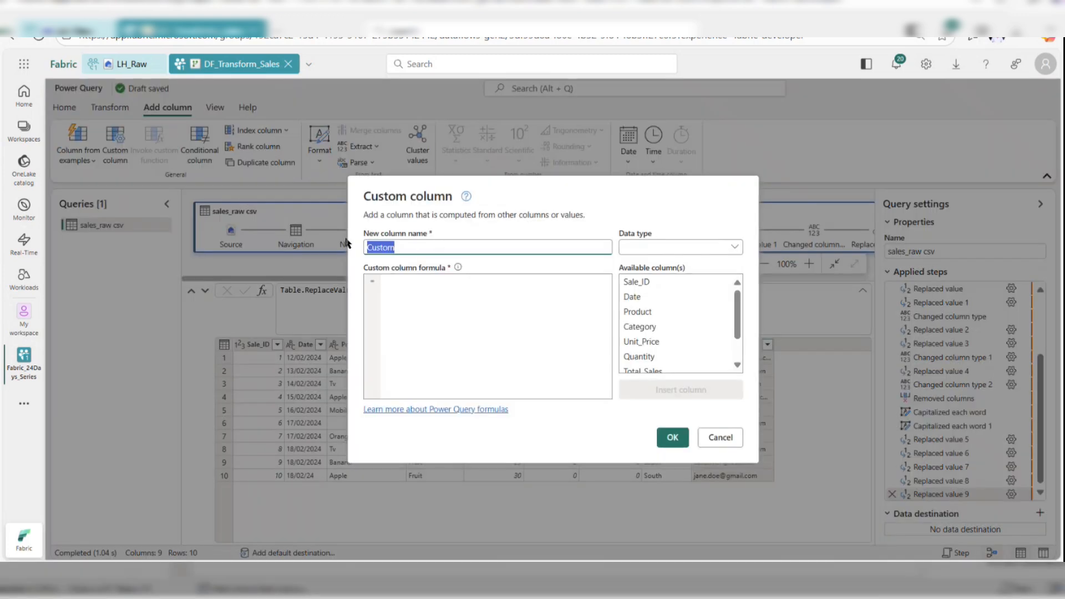
pyautogui.write('SalesAmt')
pyautogui.click(651, 246)
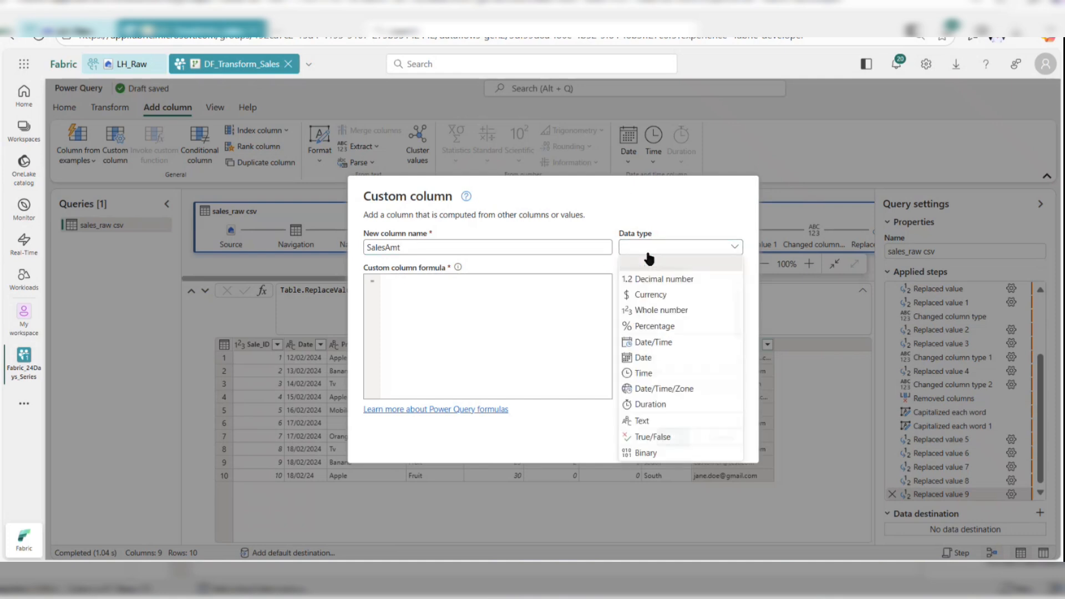
pyautogui.click(661, 280)
# Step: Give SalesAmt the formula [Unit_Price]*[Quantity] and create the column
pyautogui.click(550, 316)
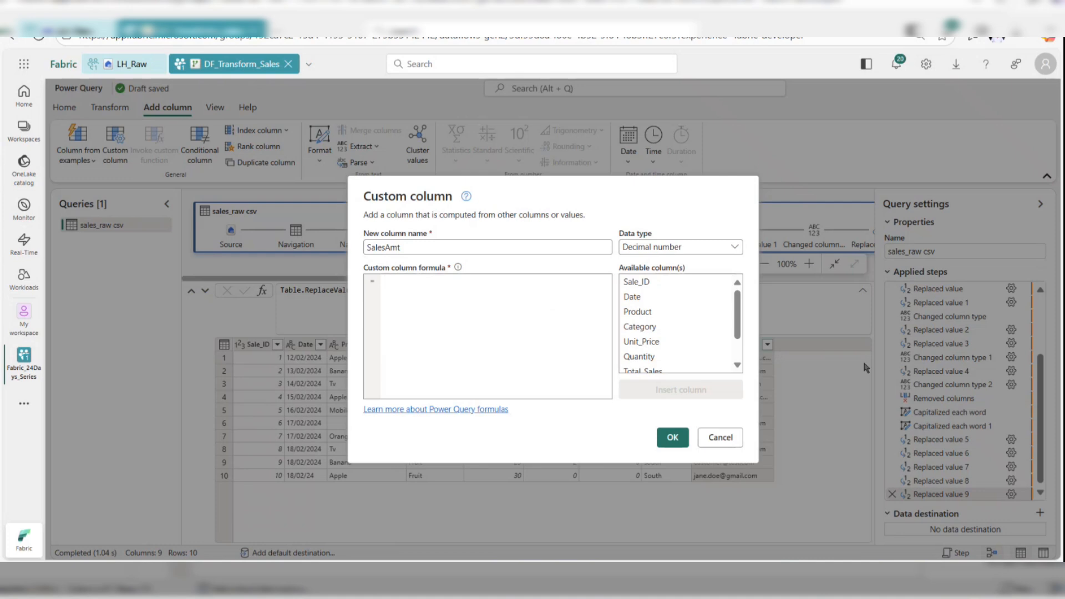
pyautogui.doubleClick(647, 341)
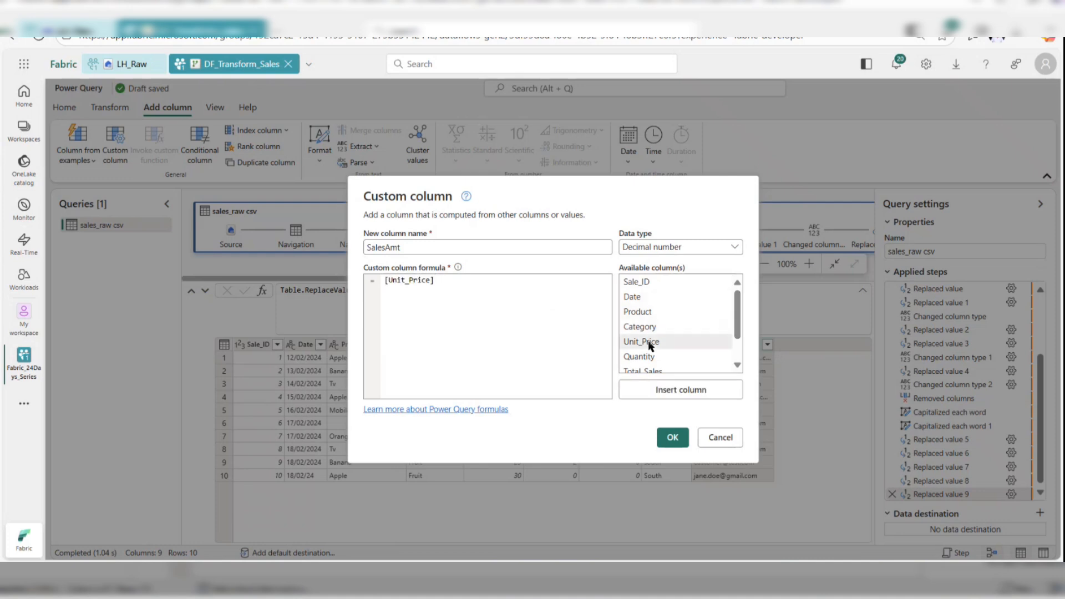
pyautogui.write('*')
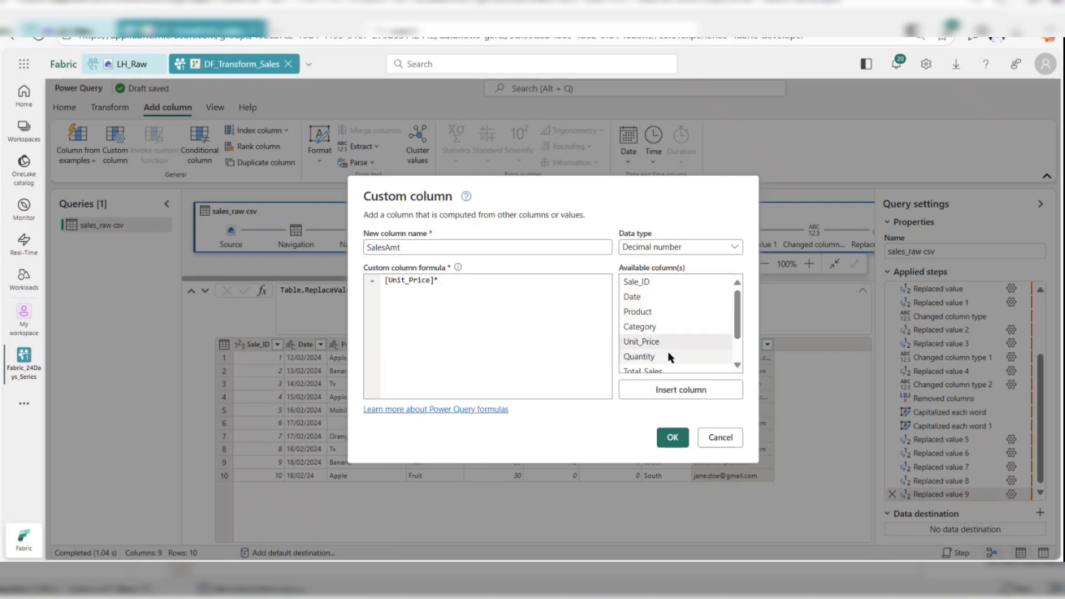
pyautogui.doubleClick(670, 357)
pyautogui.click(665, 439)
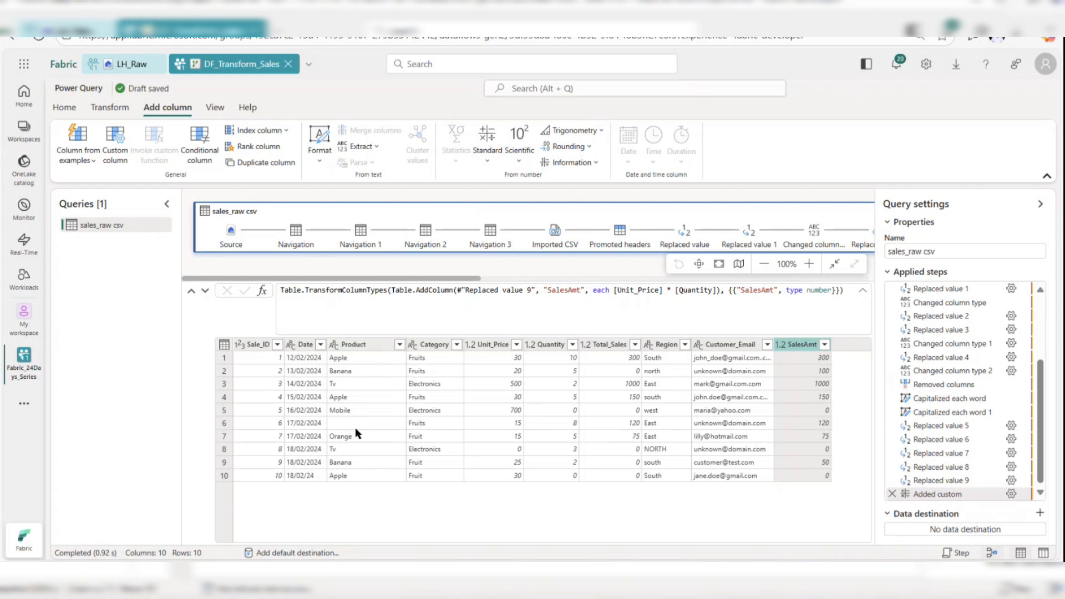
# Step: Filter the Product column to exclude blank values
pyautogui.click(400, 344)
pyautogui.click(434, 418)
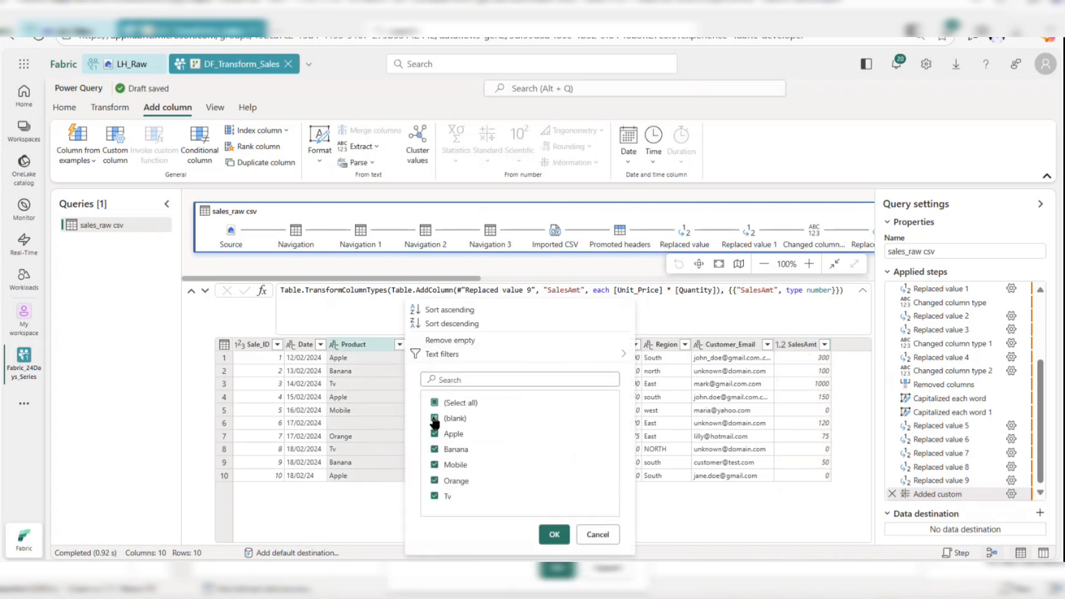
pyautogui.click(554, 534)
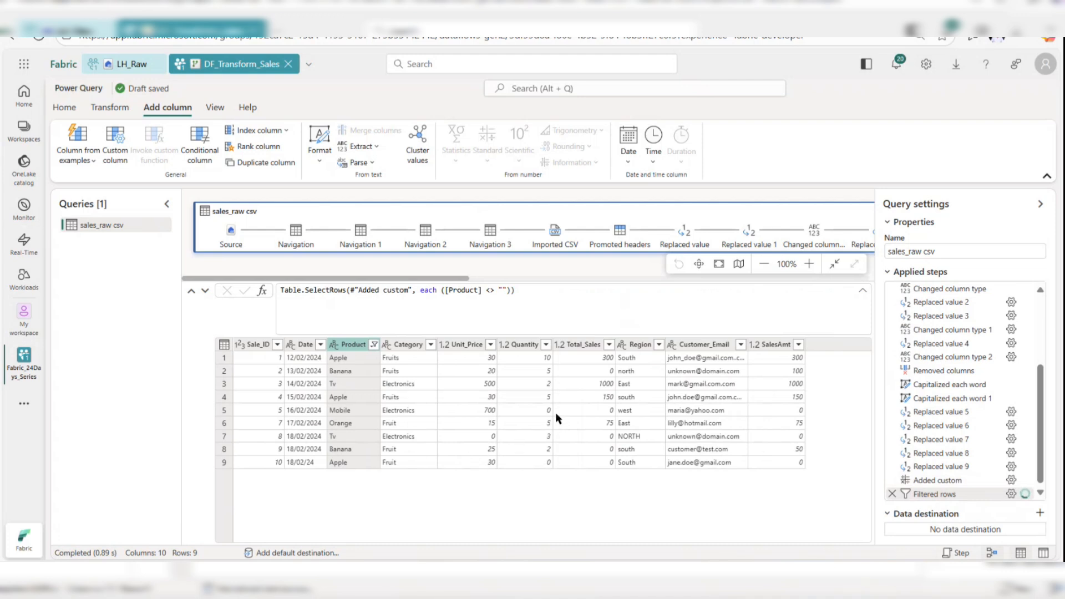
# Step: Filter the Quantity column to exclude rows with the value 0
pyautogui.click(520, 346)
pyautogui.click(545, 344)
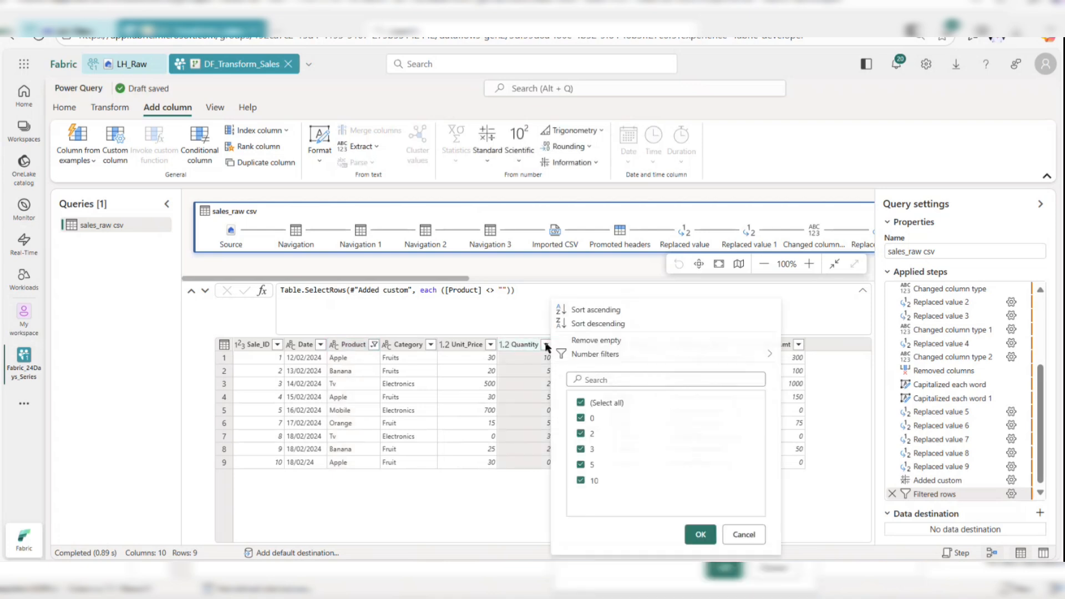
pyautogui.click(580, 402)
pyautogui.click(580, 418)
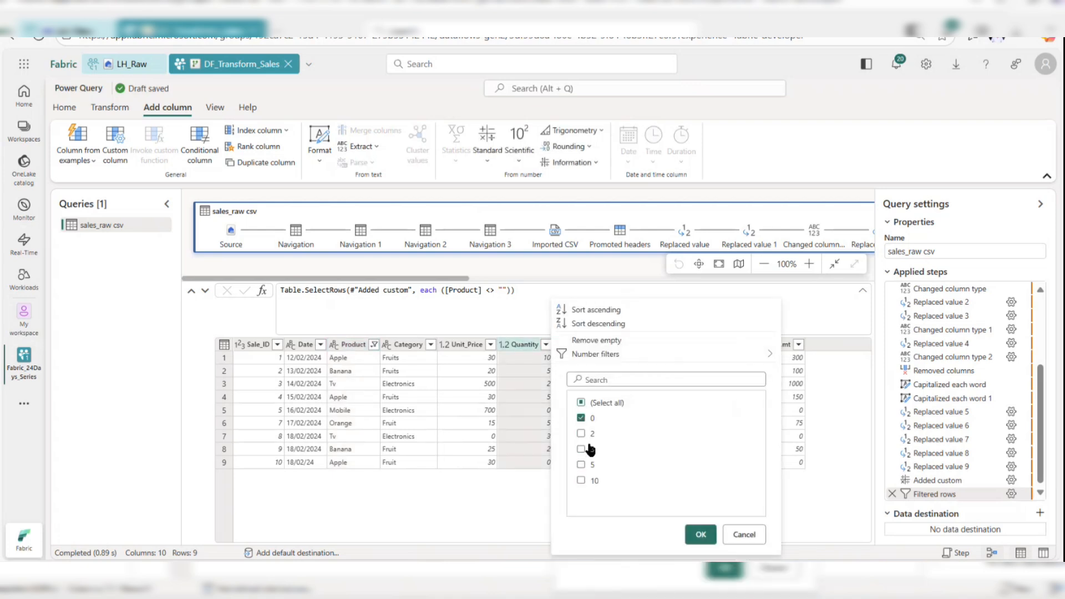
pyautogui.click(580, 402)
pyautogui.click(689, 533)
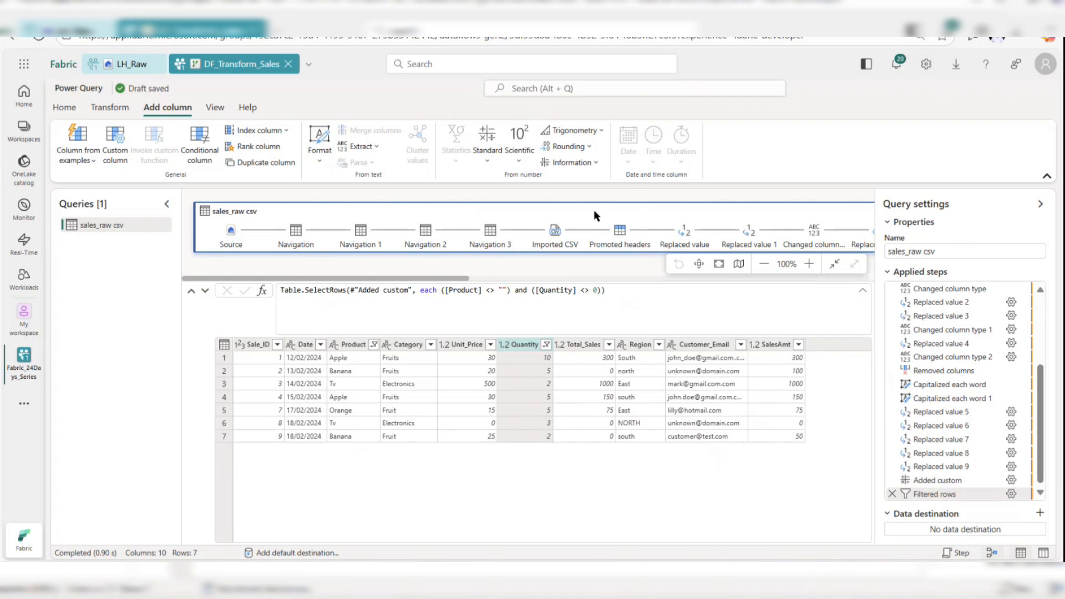
pyautogui.click(65, 107)
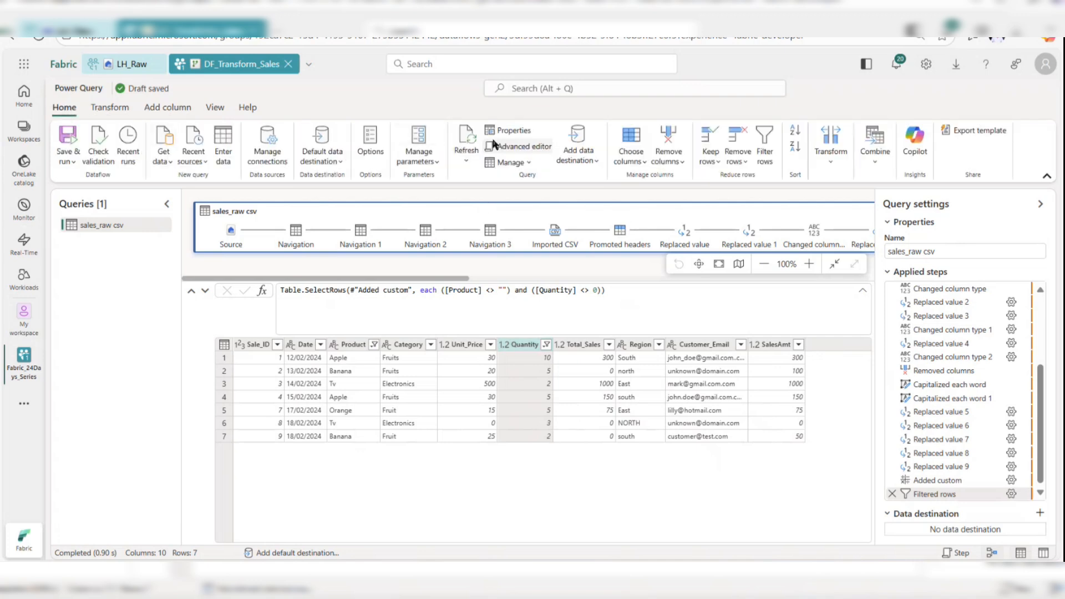
pyautogui.click(579, 153)
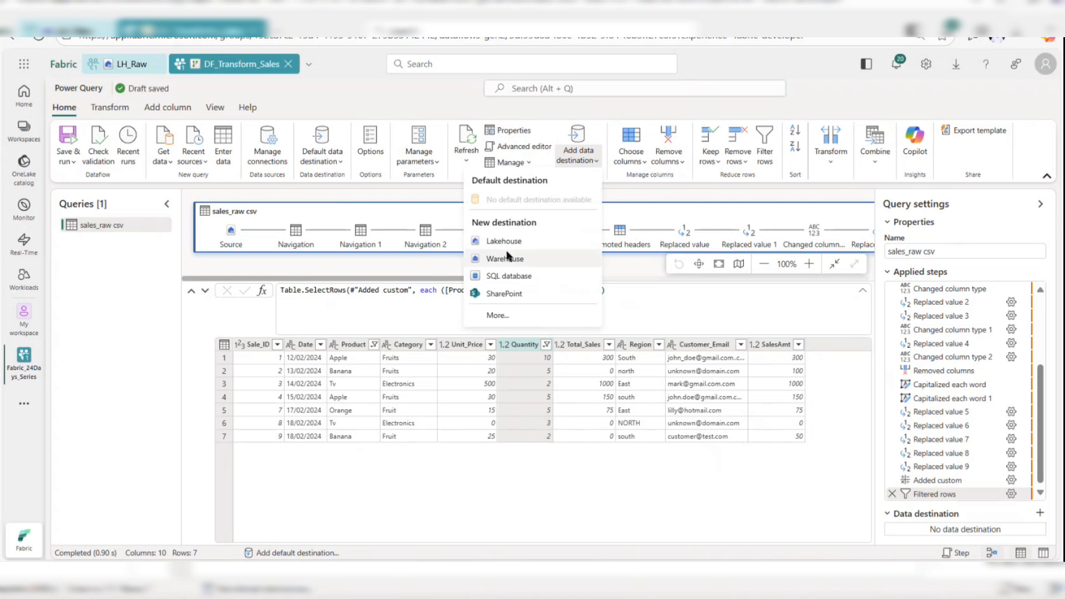
pyautogui.click(641, 272)
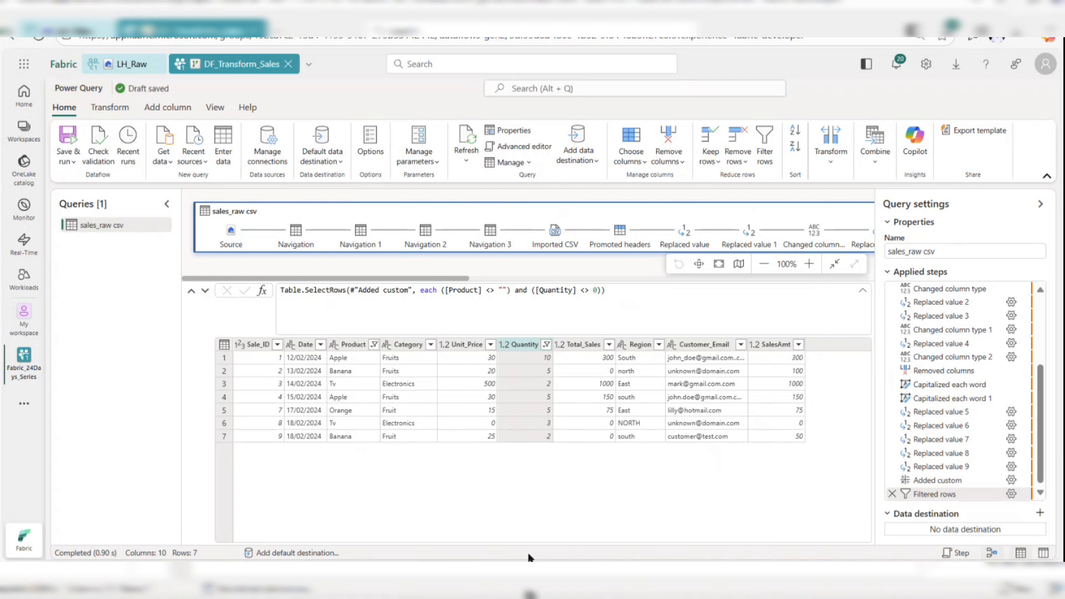
# Step: Collapse the expanded sales_raw csv query in the diagram view
pyautogui.hscroll(5, 627, 244)
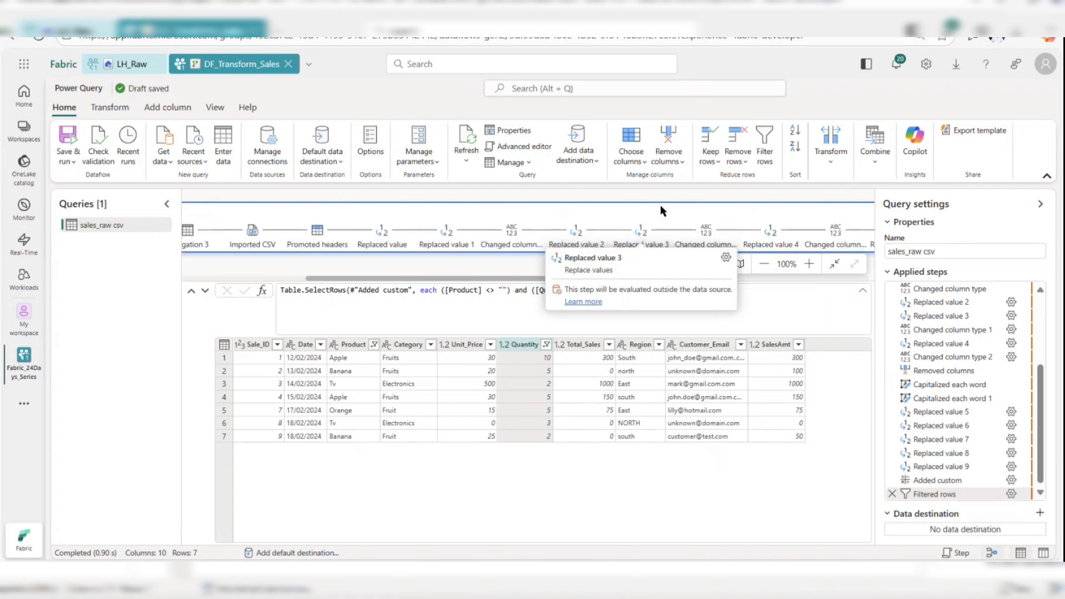
pyautogui.hscroll(5, 640, 238)
pyautogui.moveTo(513, 277); pyautogui.dragTo(759, 268)
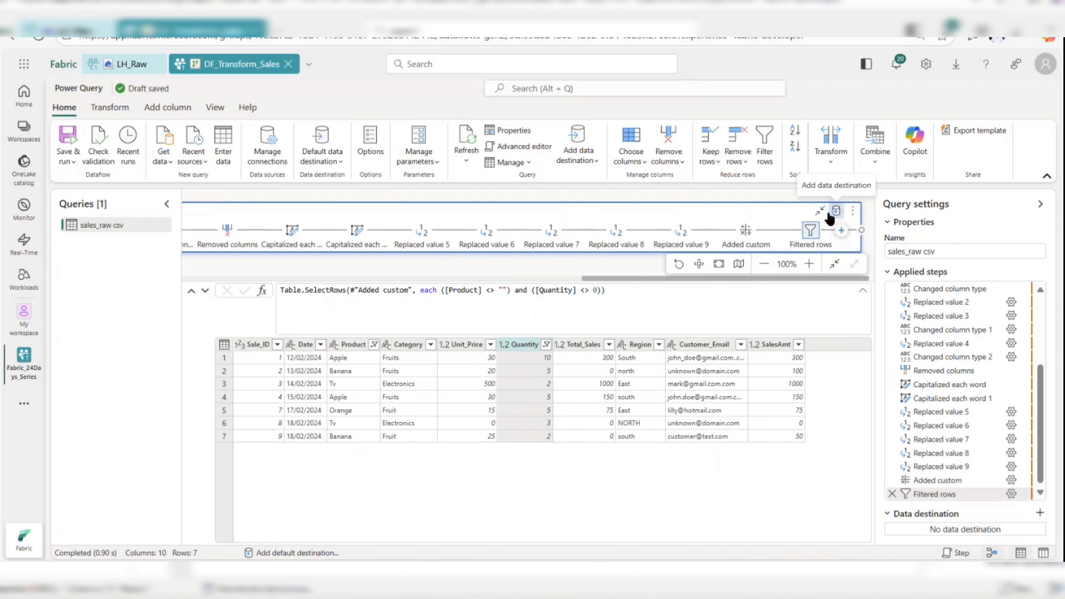
pyautogui.click(819, 211)
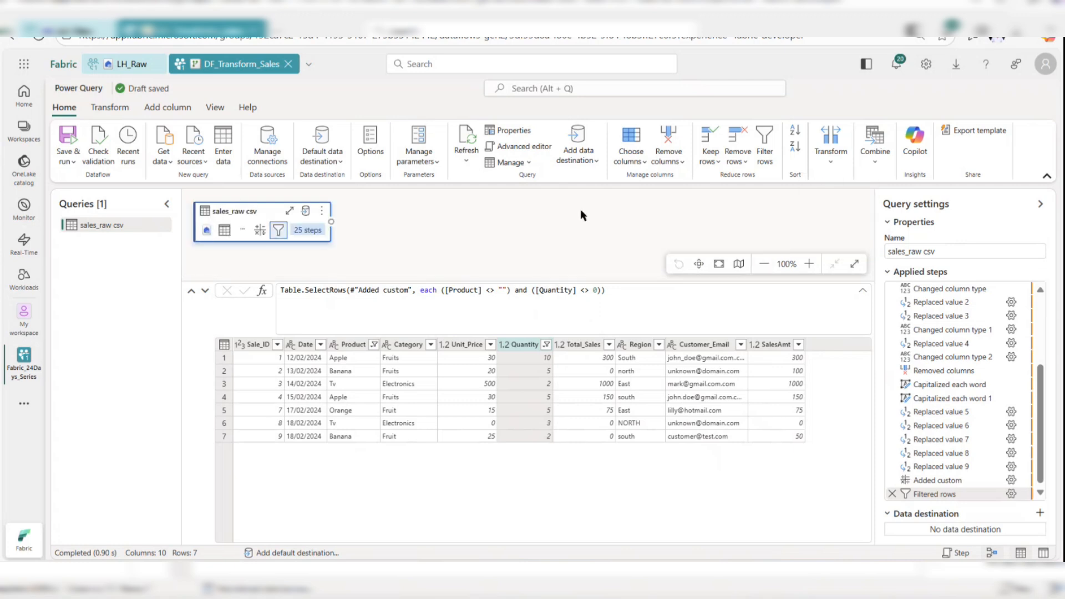
pyautogui.click(306, 211)
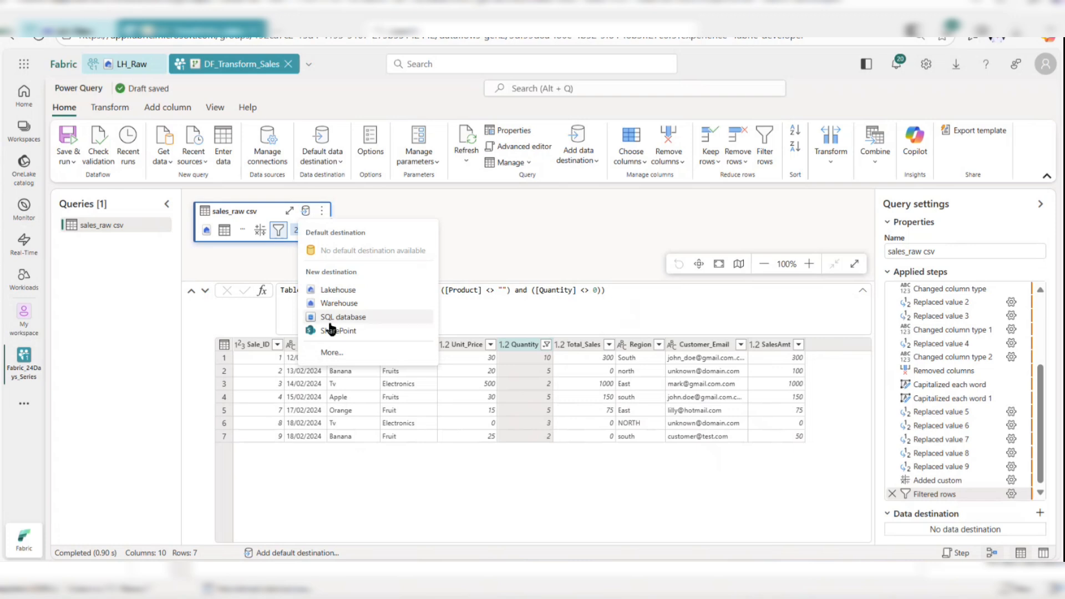
pyautogui.click(342, 290)
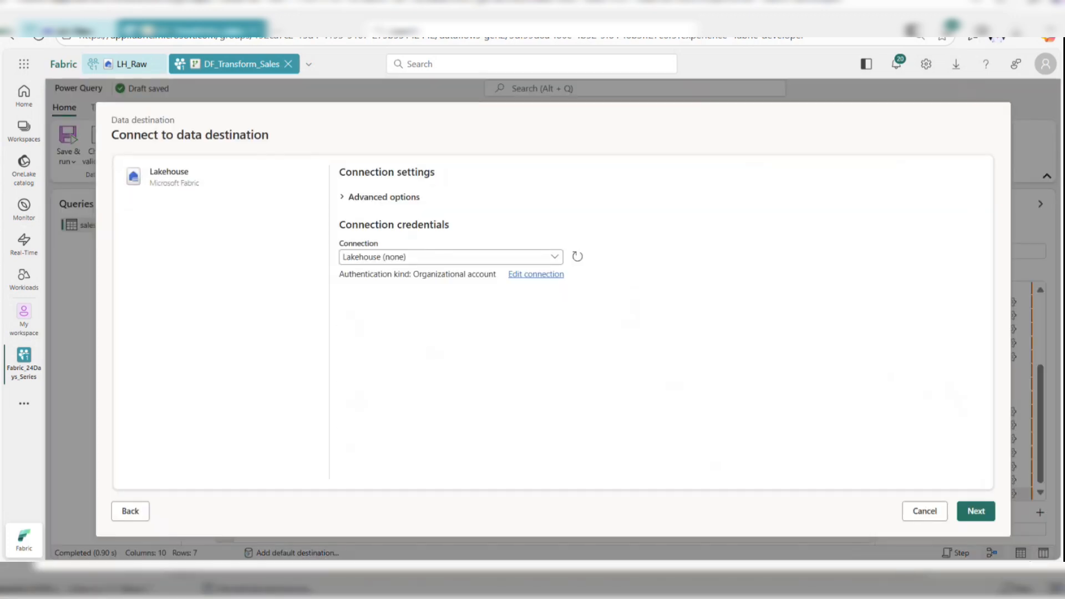
pyautogui.click(974, 511)
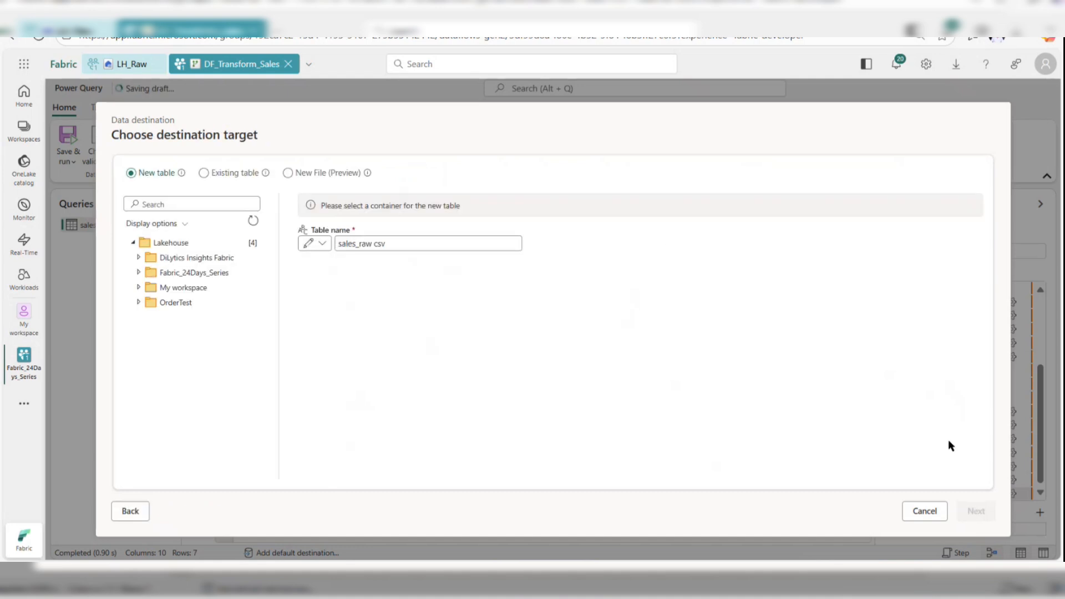
pyautogui.click(288, 174)
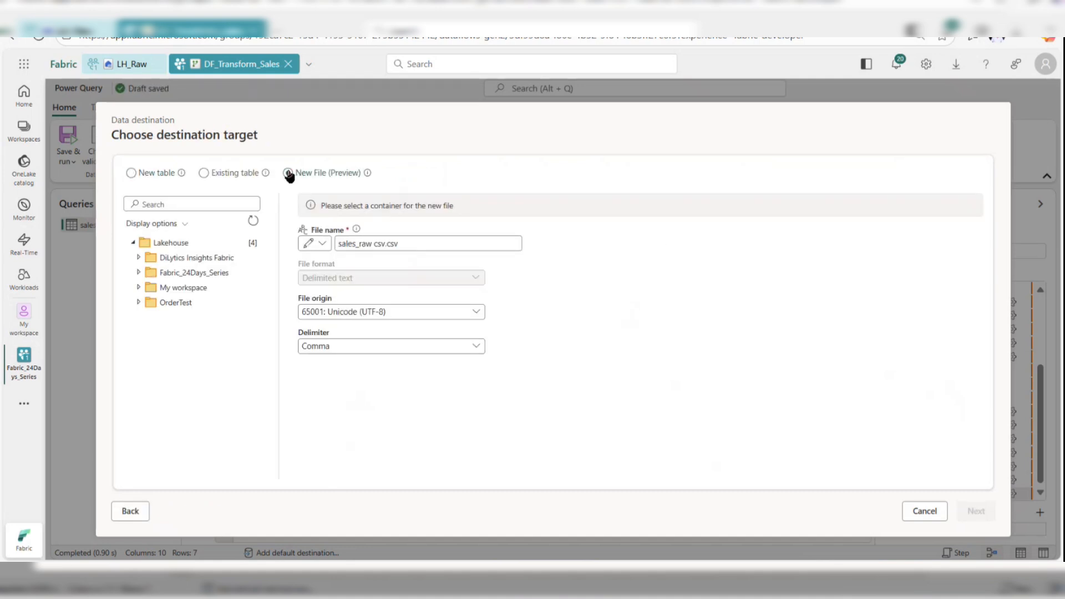
pyautogui.click(131, 174)
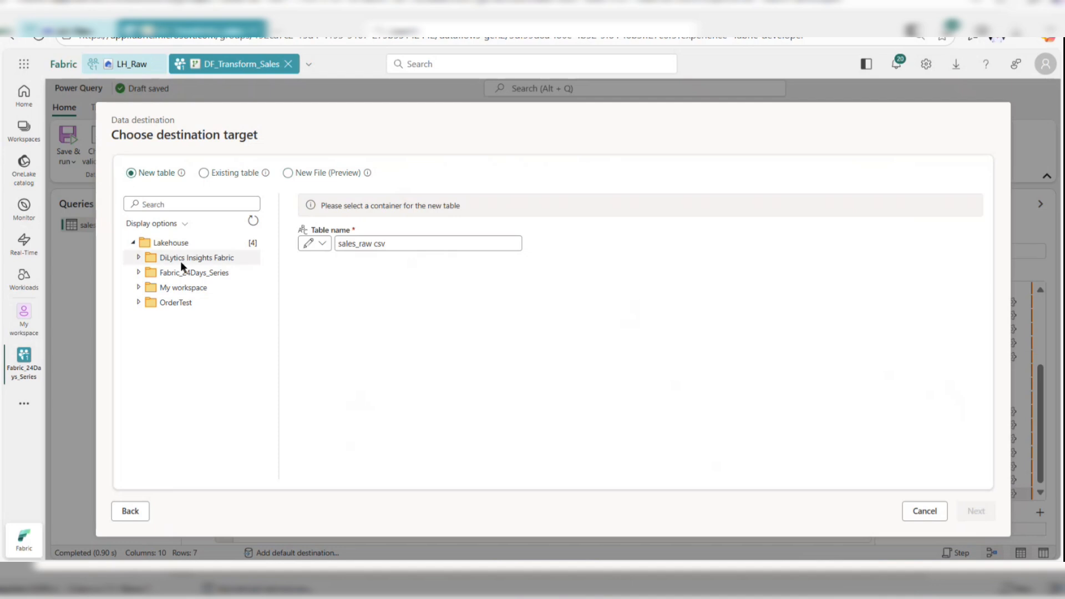
pyautogui.click(139, 273)
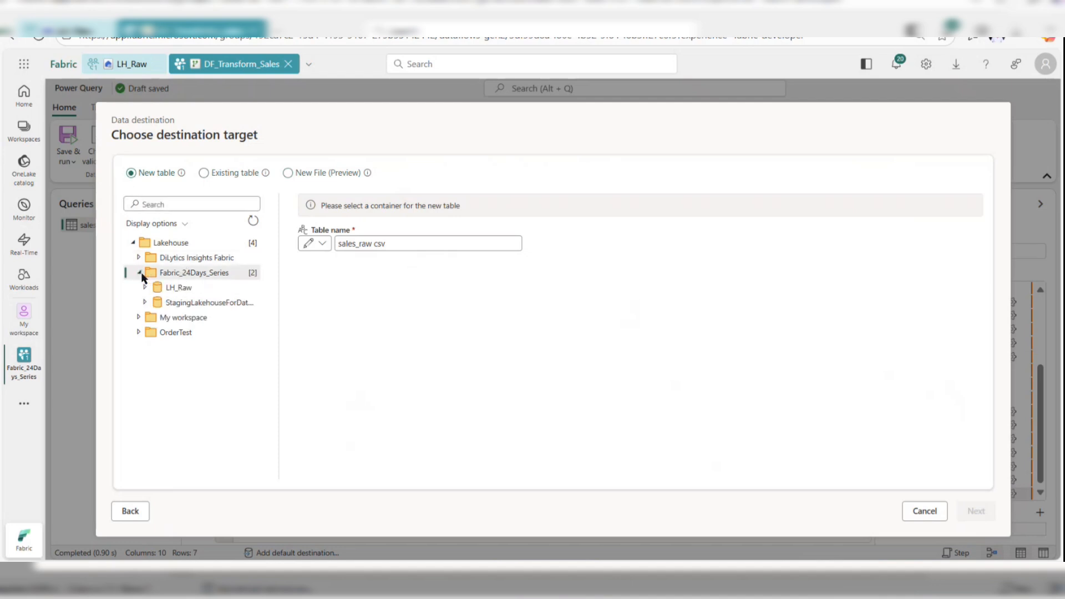
pyautogui.click(167, 292)
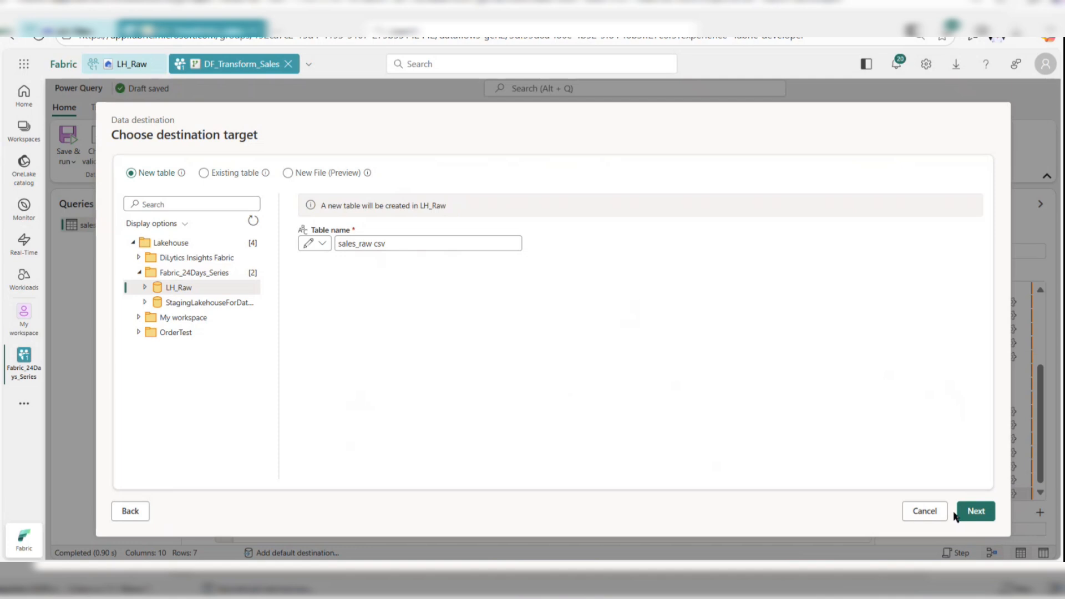
pyautogui.click(975, 510)
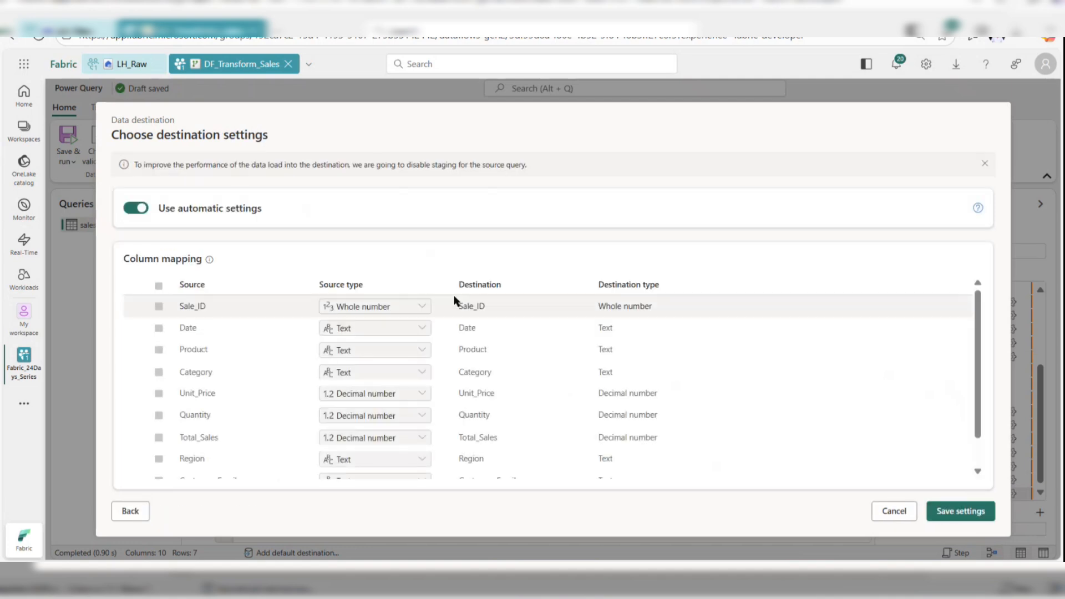
pyautogui.scroll(-1, 566, 388)
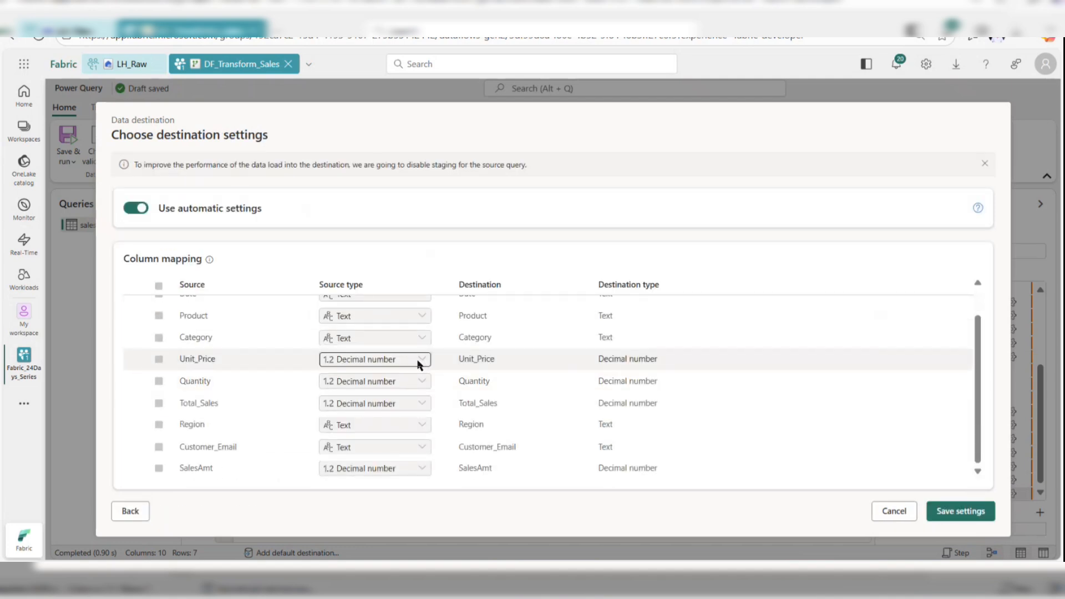
pyautogui.scroll(1, 417, 354)
pyautogui.scroll(-1, 380, 447)
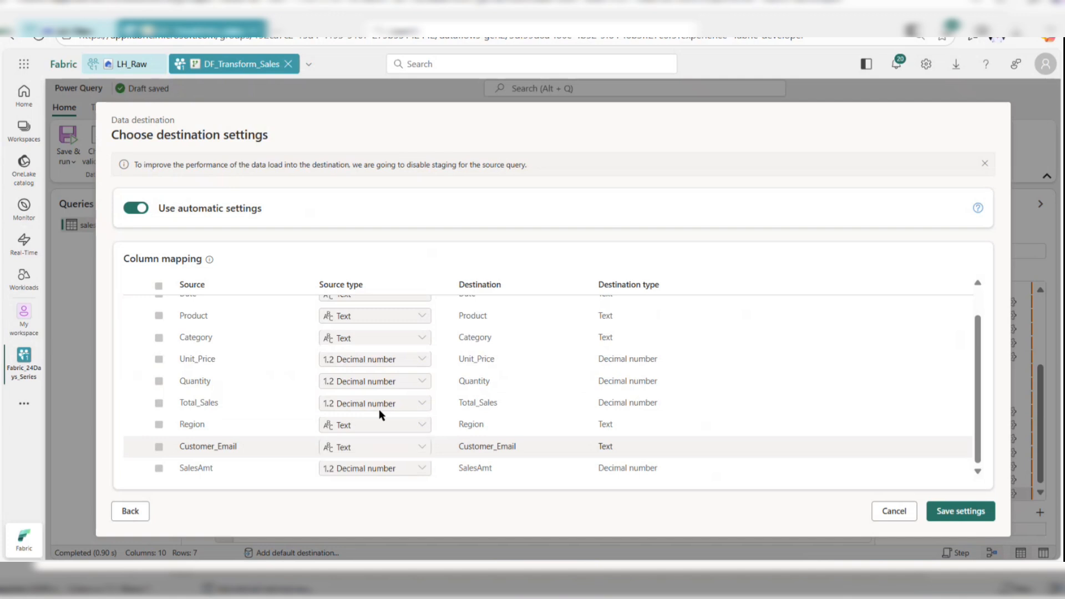
pyautogui.scroll(1, 385, 388)
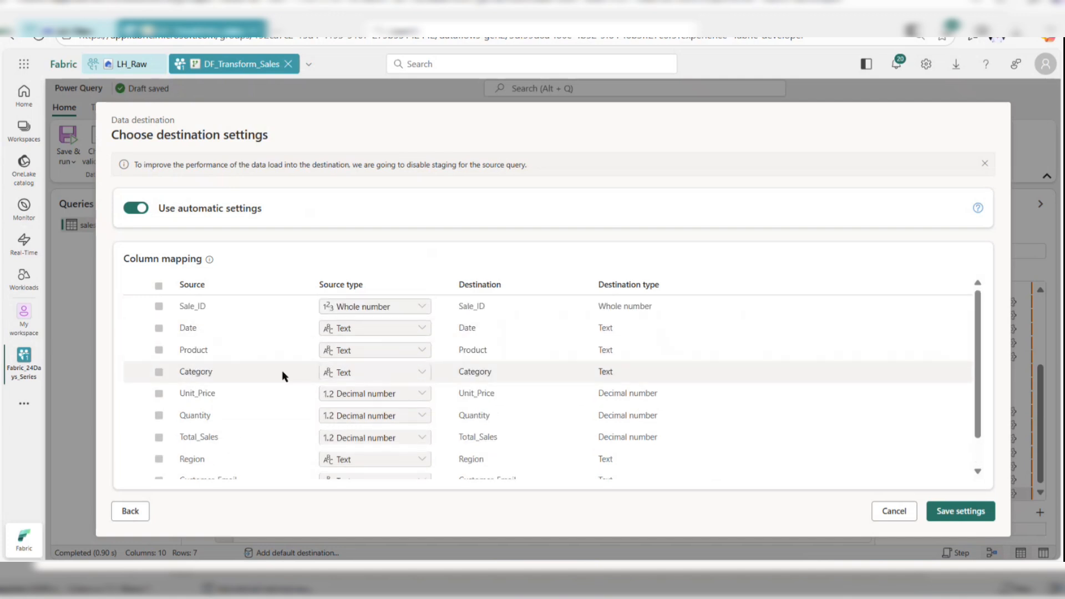
pyautogui.click(131, 511)
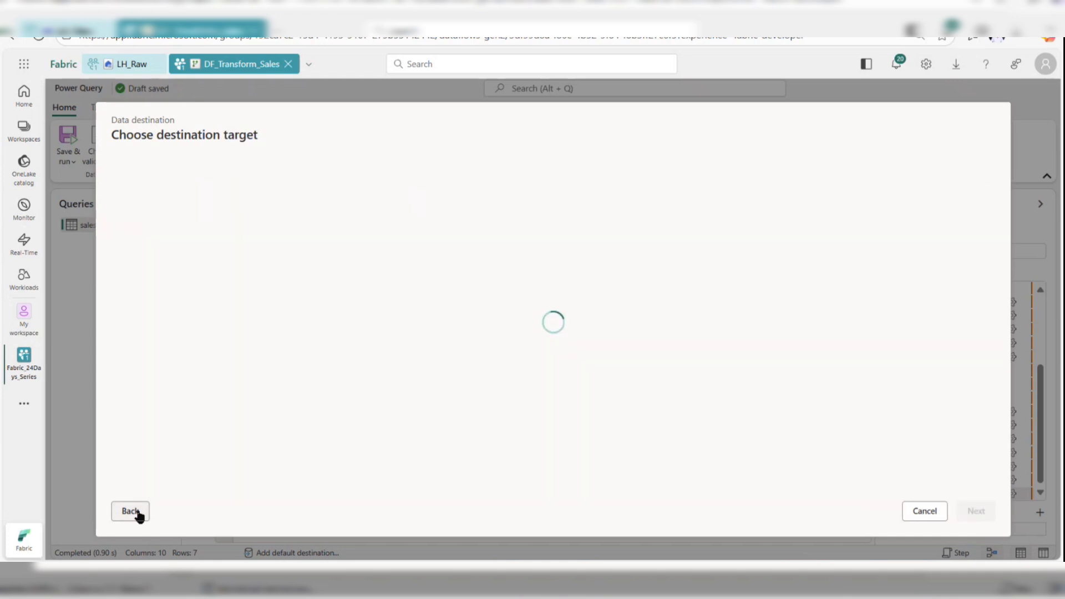
pyautogui.click(137, 512)
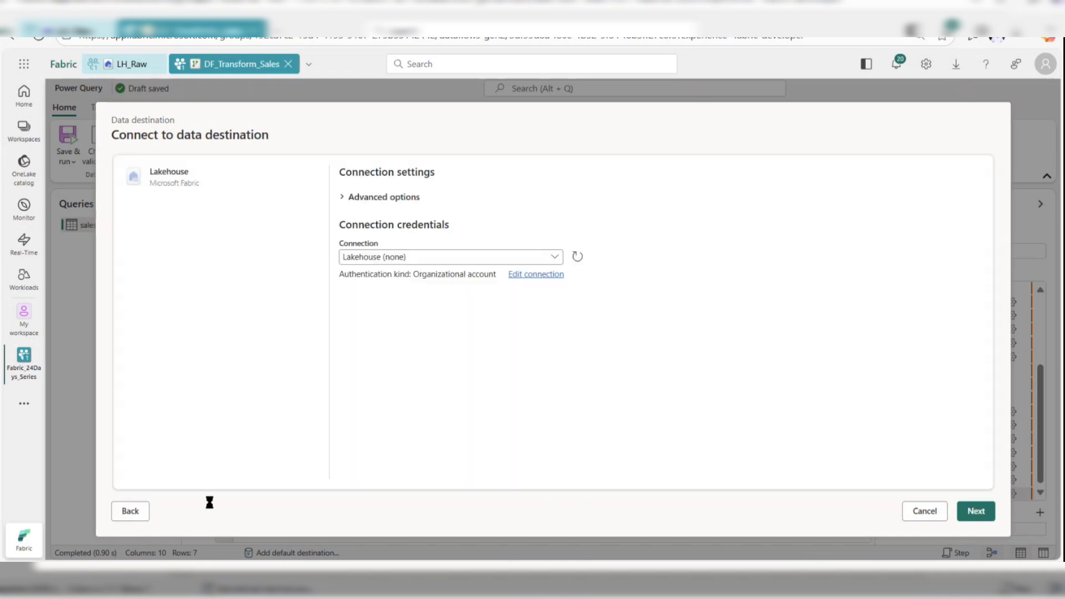
pyautogui.click(920, 512)
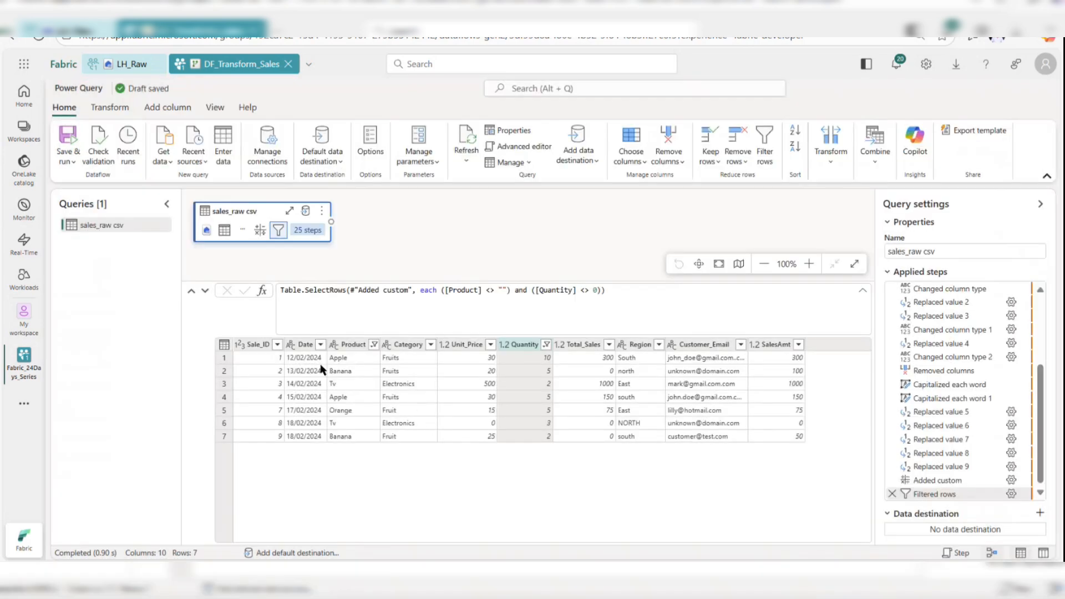
# Step: Convert the Date column to the Date type with the English (India) locale, replacing the current type conversion
pyautogui.click(292, 348)
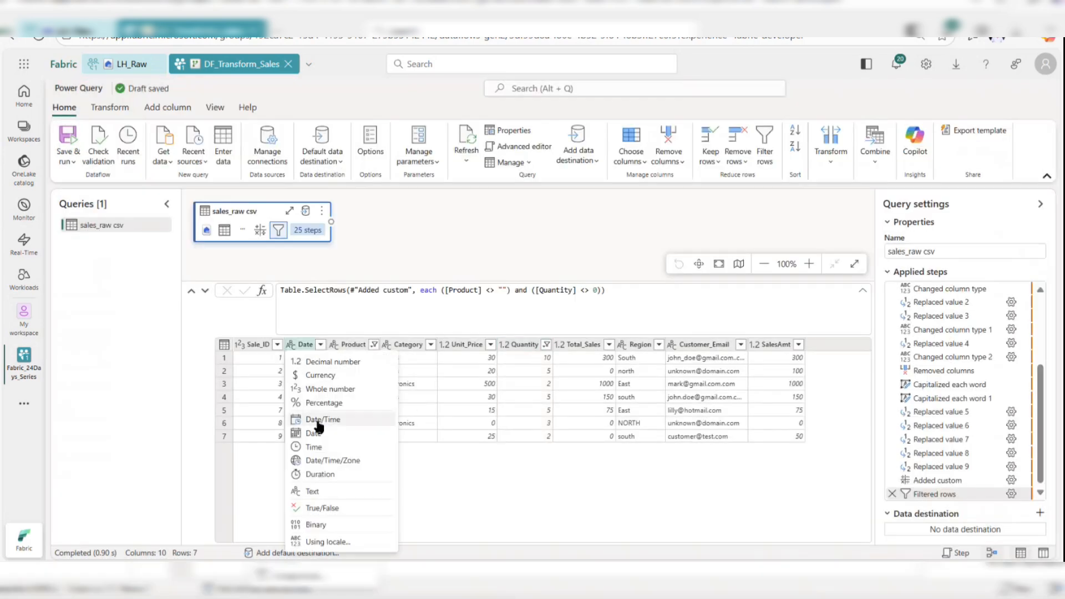
pyautogui.click(316, 435)
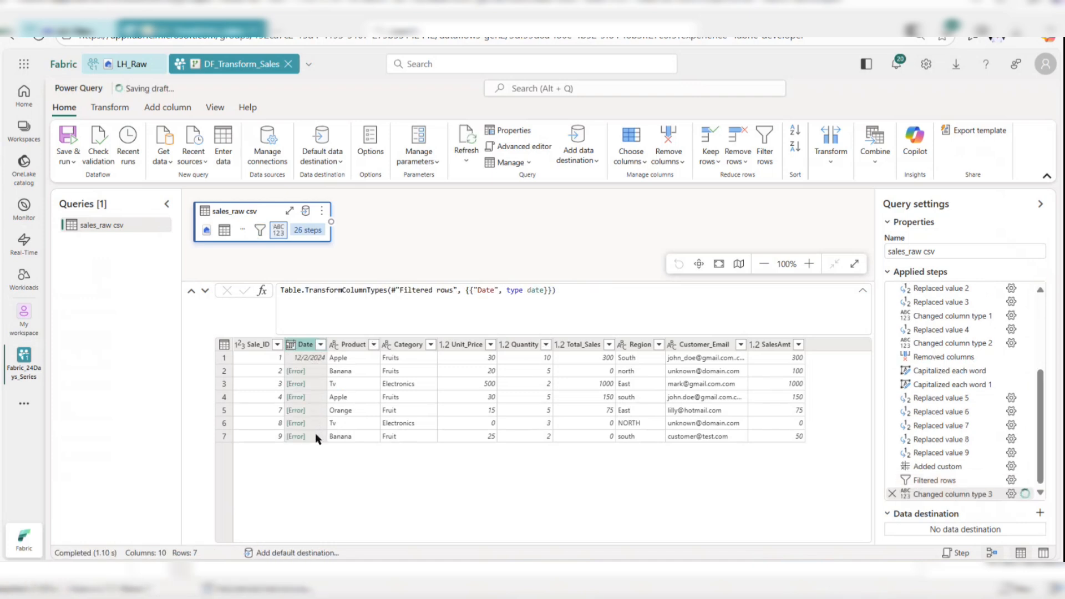
pyautogui.click(291, 347)
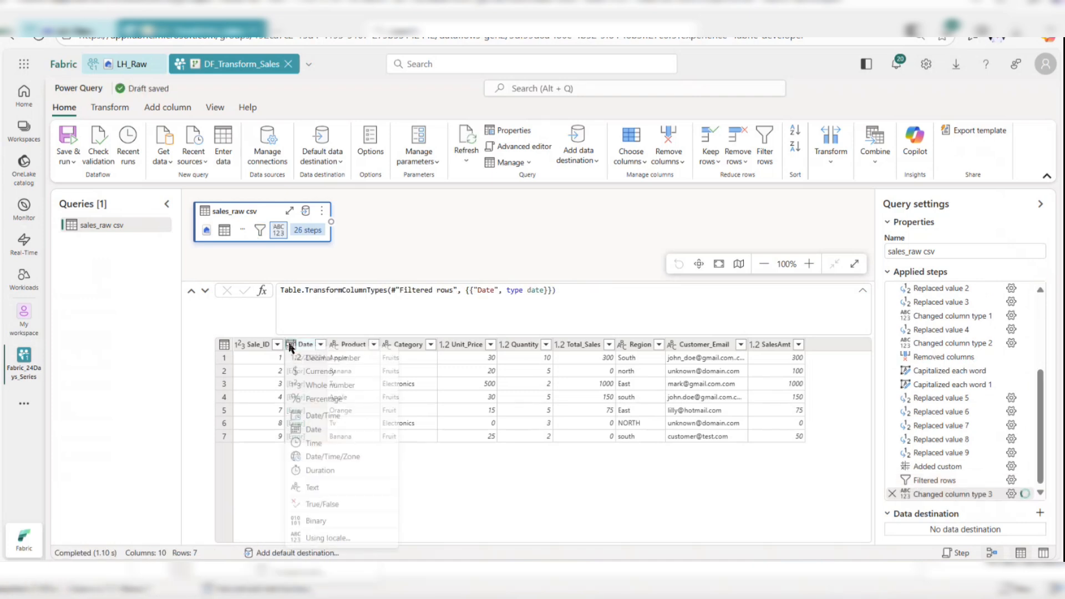
pyautogui.click(317, 544)
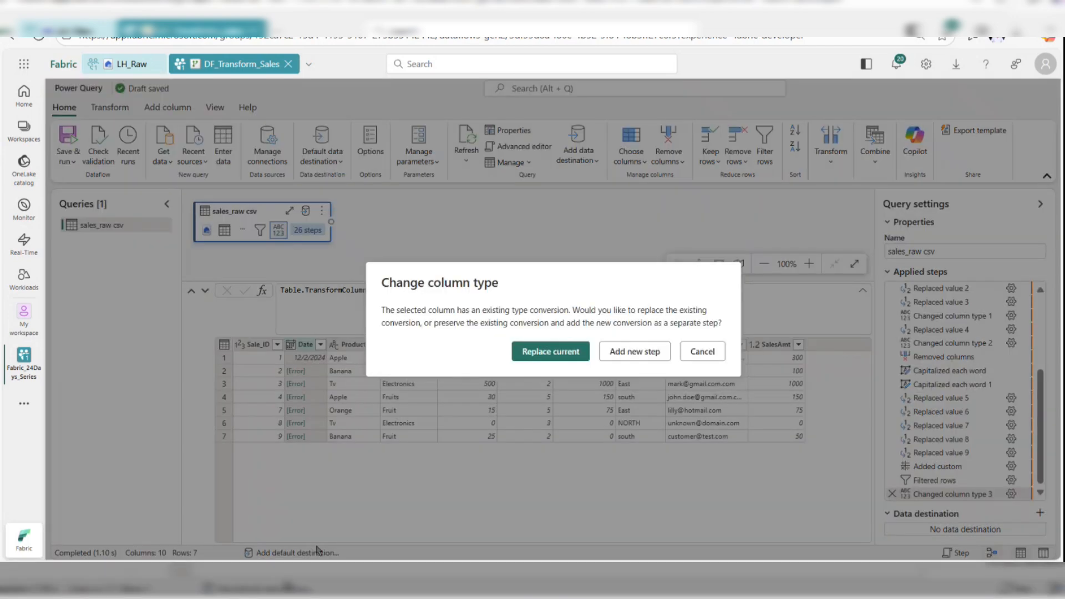
pyautogui.click(574, 358)
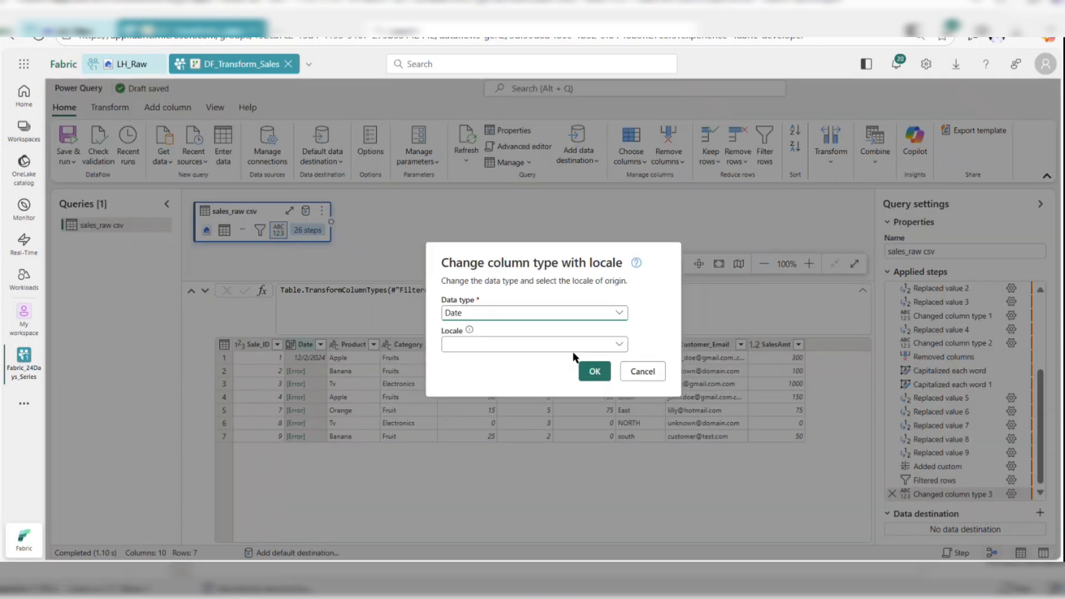
pyautogui.click(513, 344)
pyautogui.scroll(-20, 511, 380)
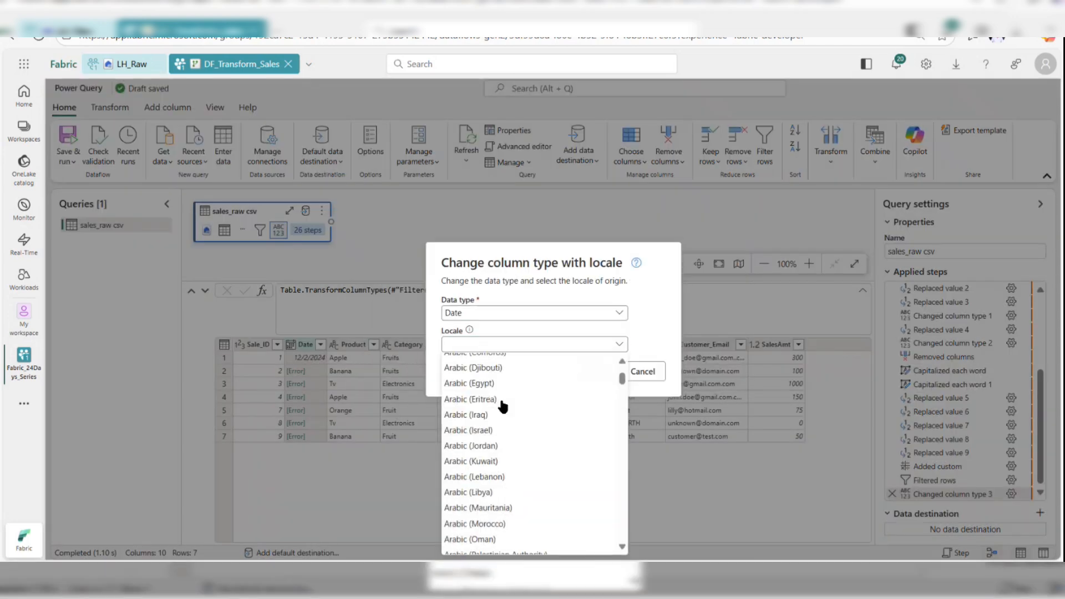
pyautogui.scroll(-15, 502, 407)
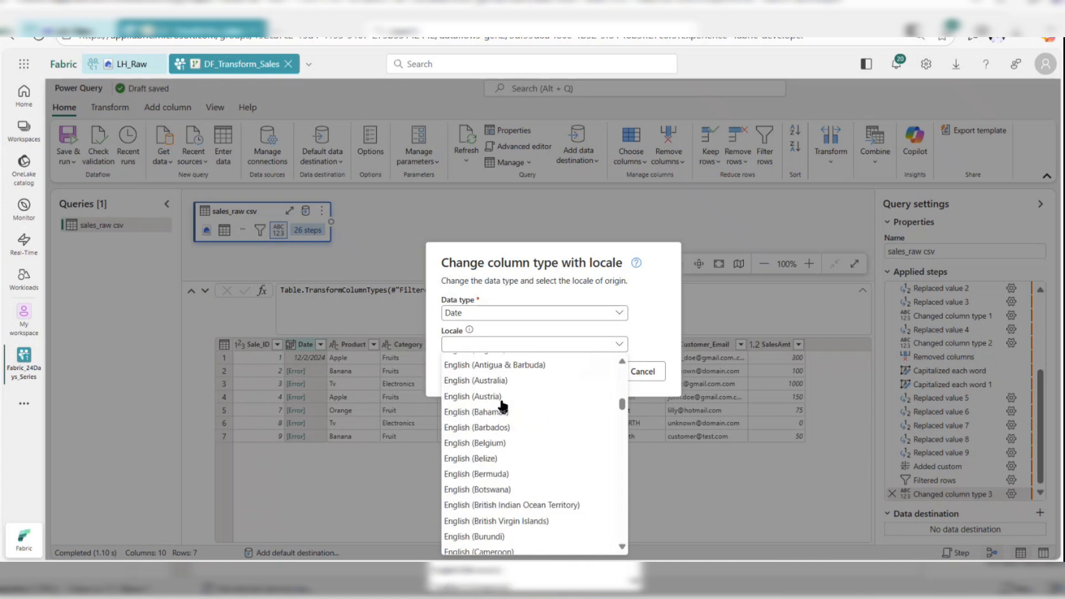
pyautogui.scroll(-3, 495, 421)
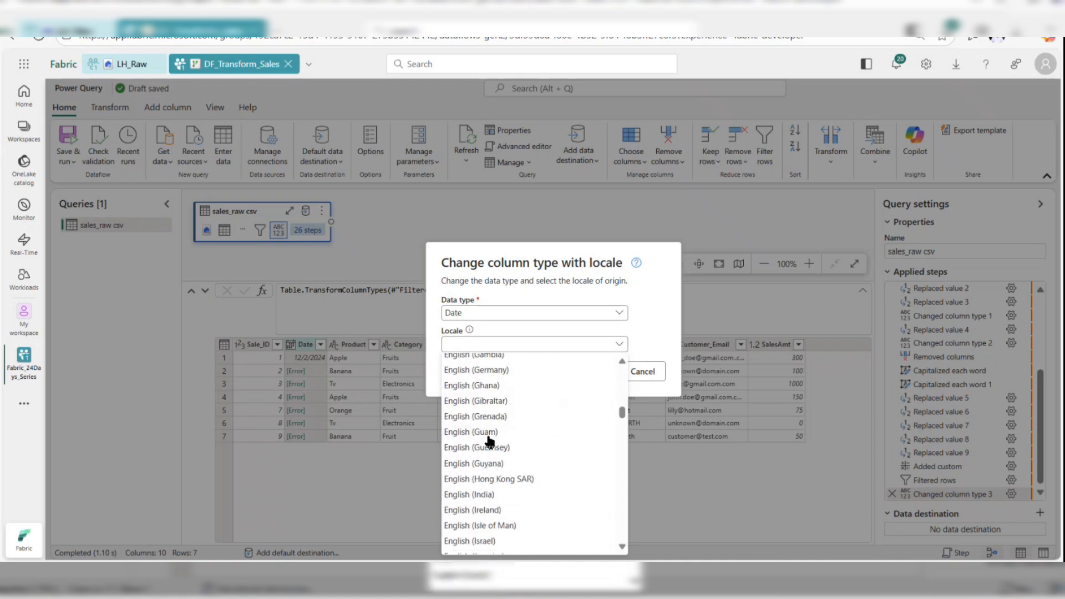
pyautogui.click(488, 496)
pyautogui.click(589, 404)
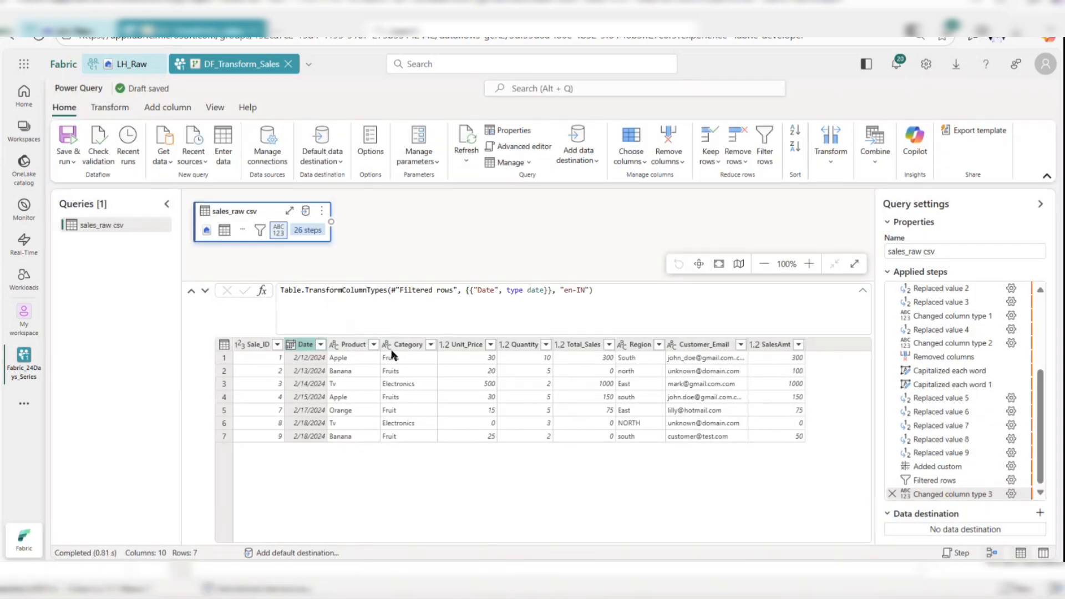
# Step: Connect the sales_raw csv query to the LH_Raw lakehouse from the OneLake catalog as its data destination
pyautogui.click(306, 210)
pyautogui.click(328, 353)
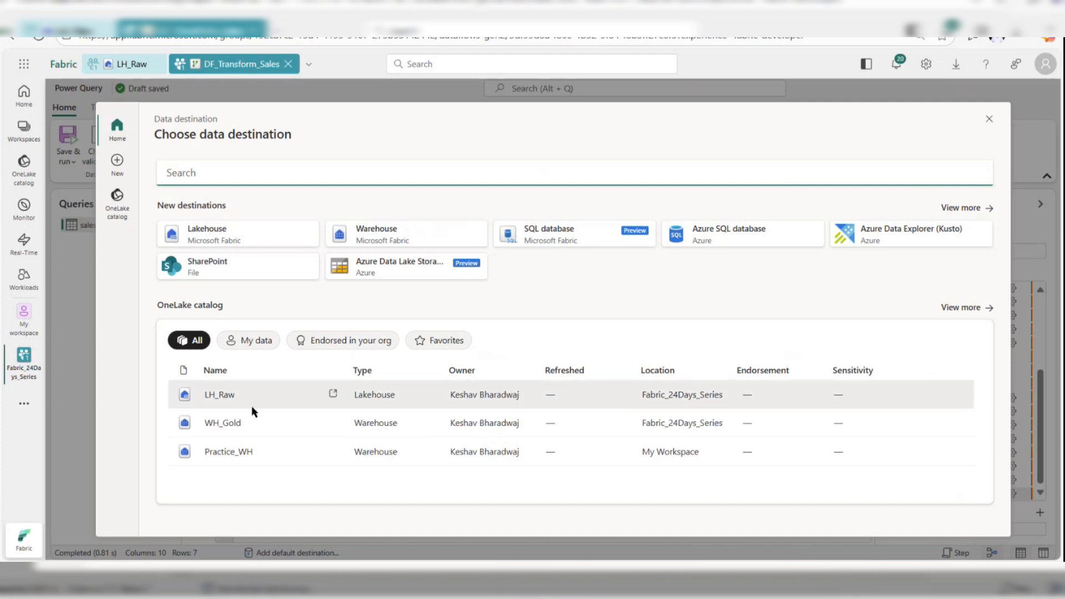
pyautogui.click(244, 395)
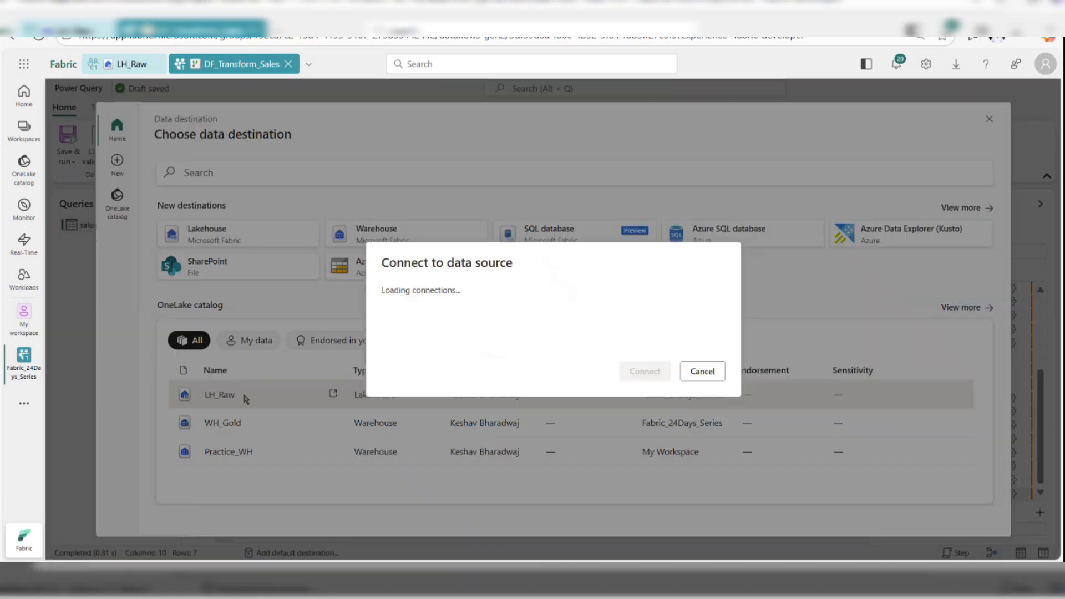
pyautogui.click(644, 371)
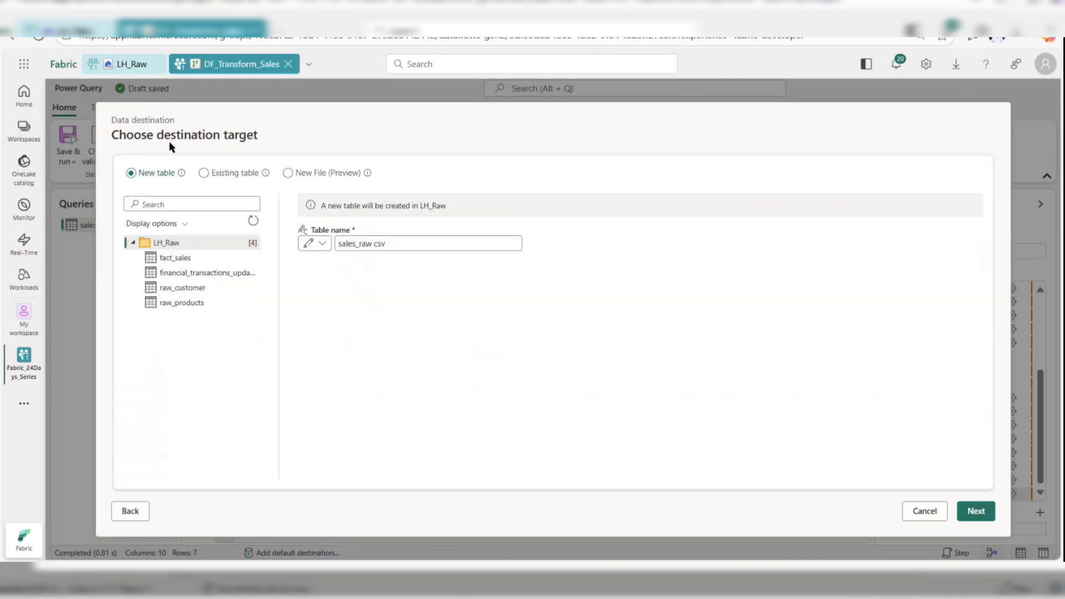
# Step: Replace "raw csv" in the new destination table's name with "transformed" and continue to the destination settings
pyautogui.moveTo(386, 244); pyautogui.dragTo(361, 247)
pyautogui.press('BackSpace')
pyautogui.write('transformed')
pyautogui.click(973, 508)
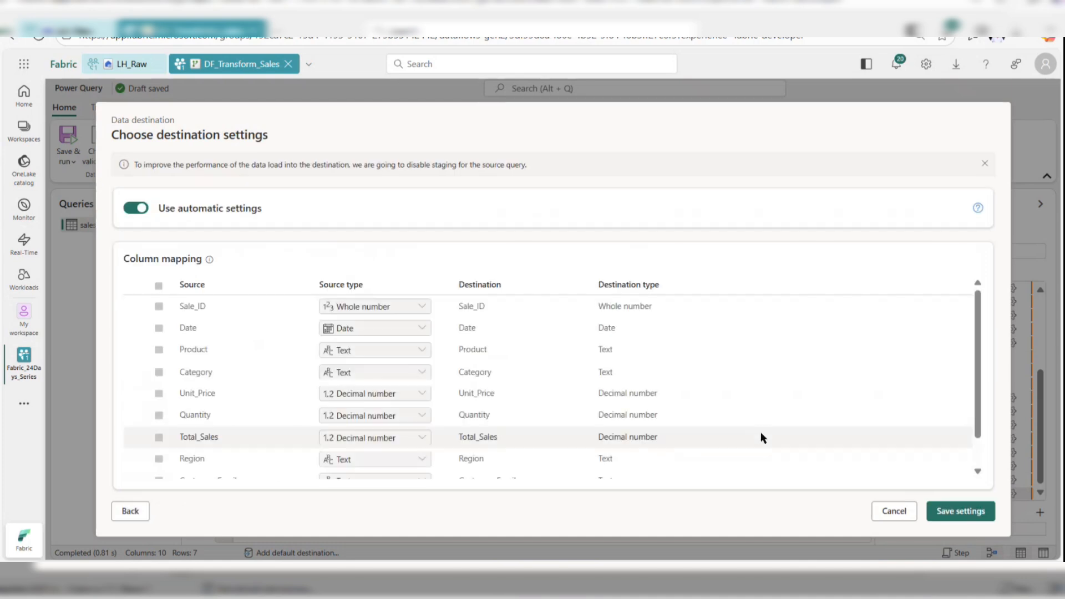
# Step: Review the column mapping, save the destination with automatic settings, and save and run the dataflow
pyautogui.scroll(-1, 280, 385)
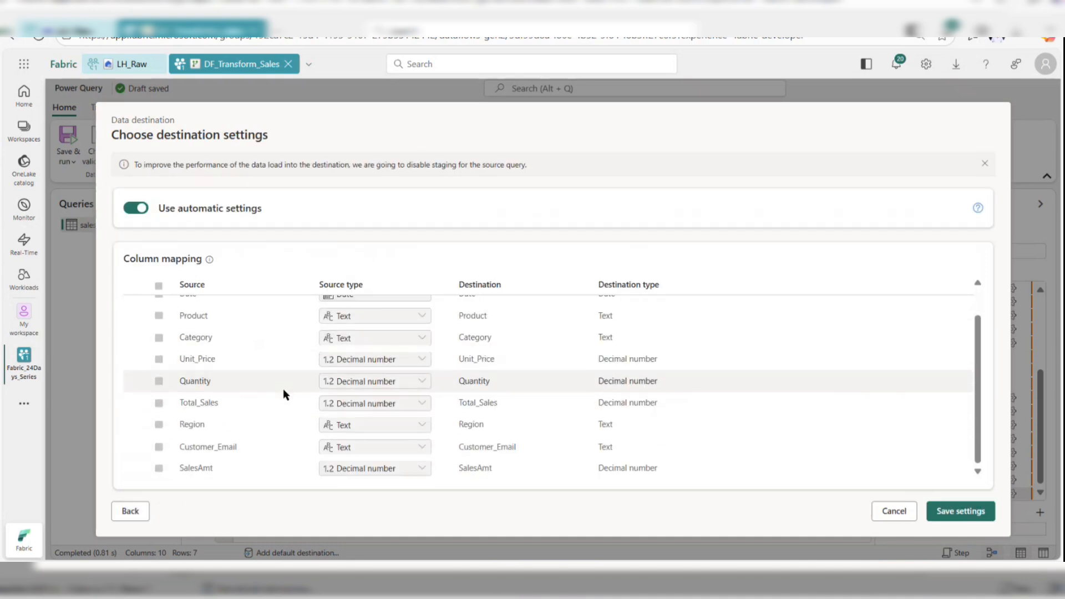
pyautogui.scroll(1, 283, 394)
pyautogui.scroll(-1, 471, 388)
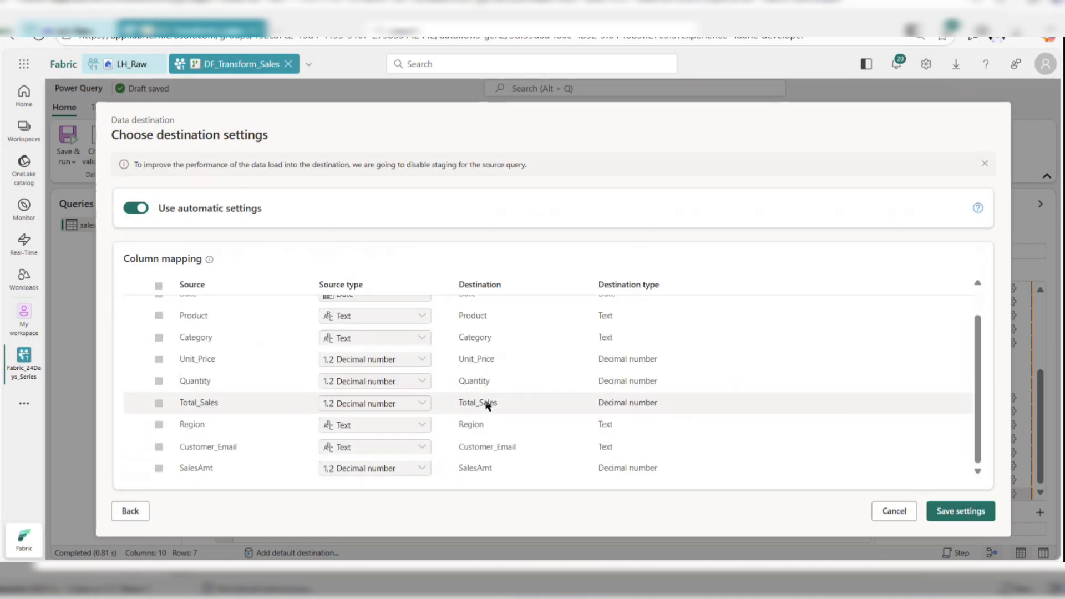
pyautogui.click(961, 509)
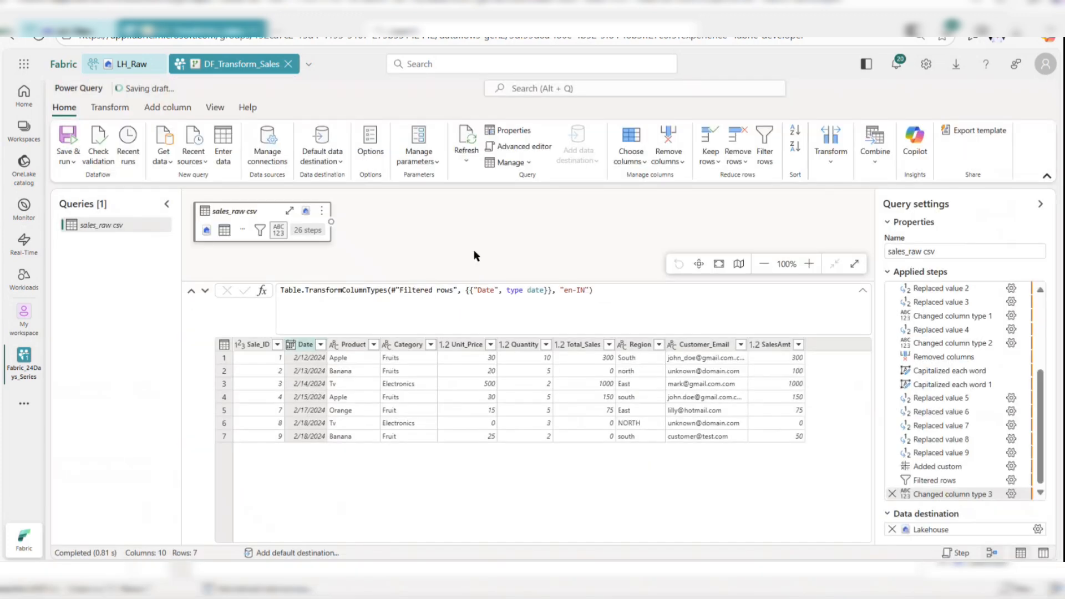
pyautogui.click(74, 162)
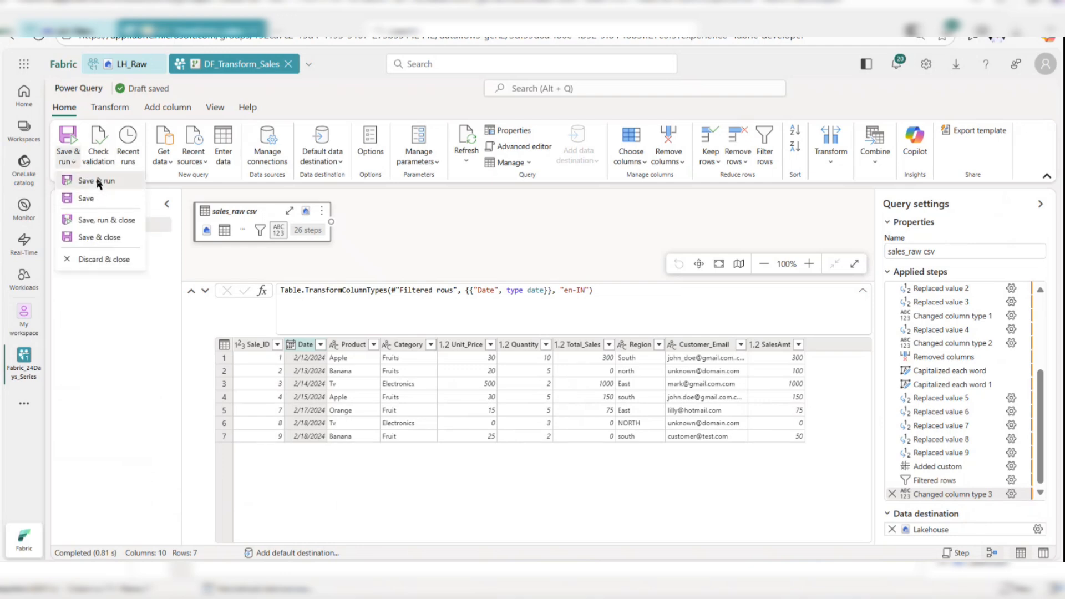
pyautogui.click(86, 179)
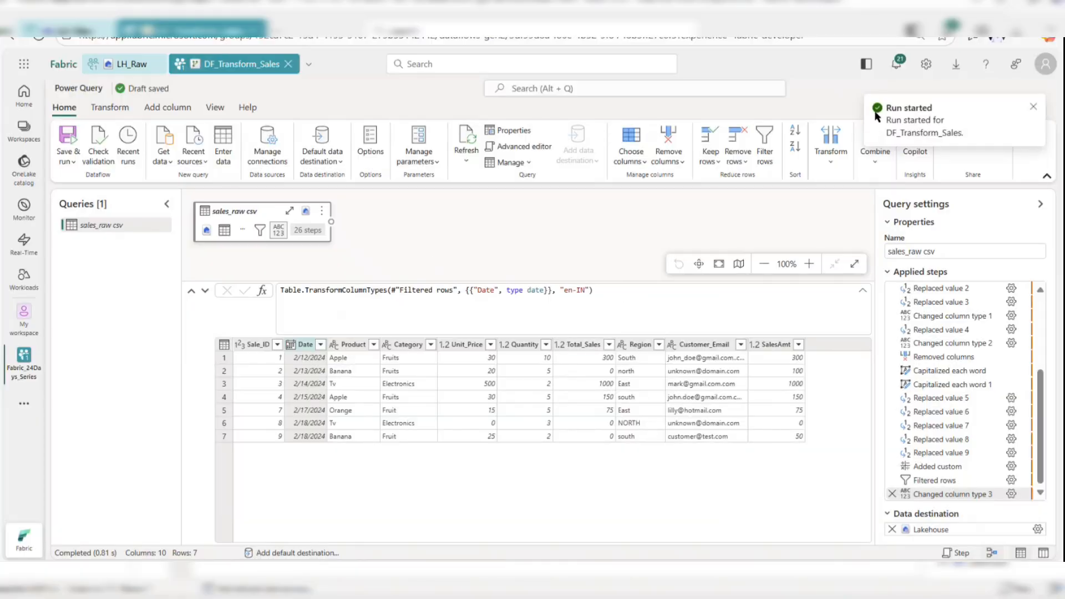
# Step: Check the notifications, and track the DF_Transform_Sales run in Monitor, refreshing the activity list to update its status
pyautogui.click(897, 65)
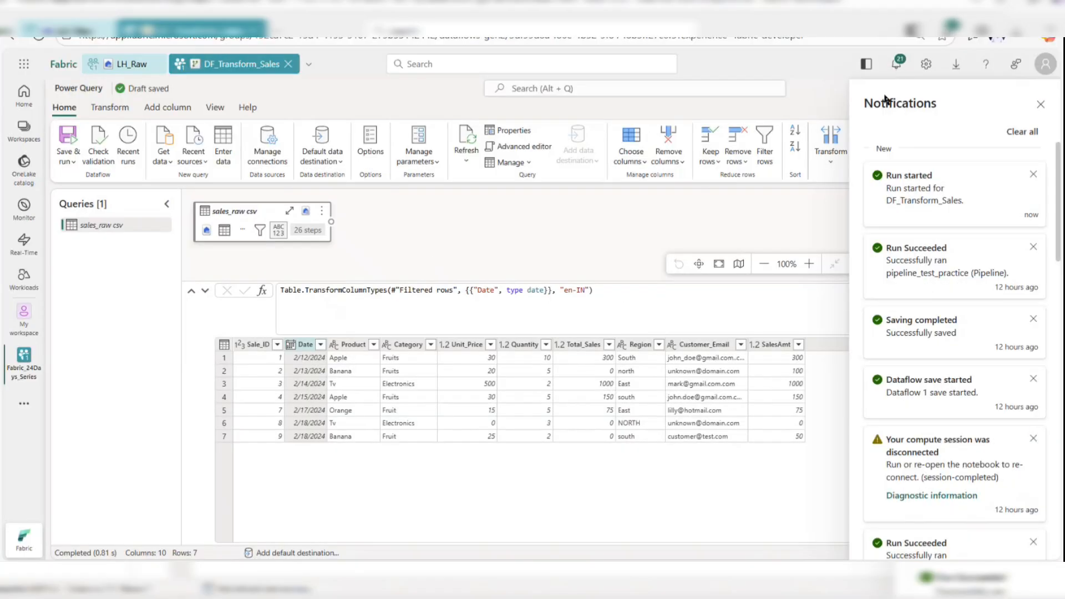
pyautogui.click(19, 217)
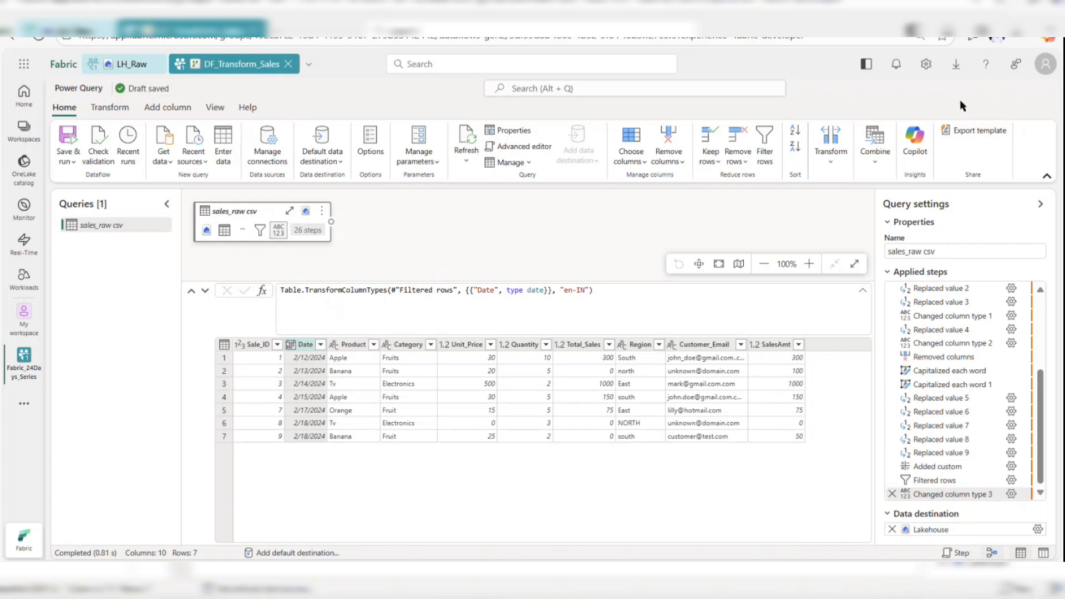
pyautogui.click(24, 208)
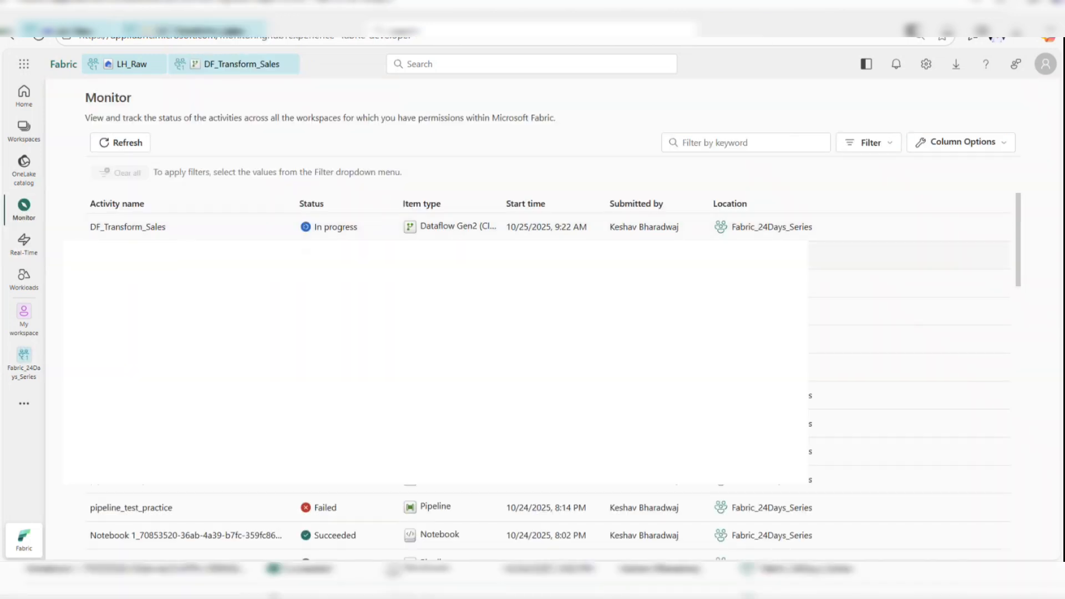
pyautogui.click(133, 145)
pyautogui.click(133, 146)
pyautogui.click(134, 146)
# Step: Refresh the tables of the LH_Raw lakehouse and preview all columns of the sales_transformed table
pyautogui.click(128, 70)
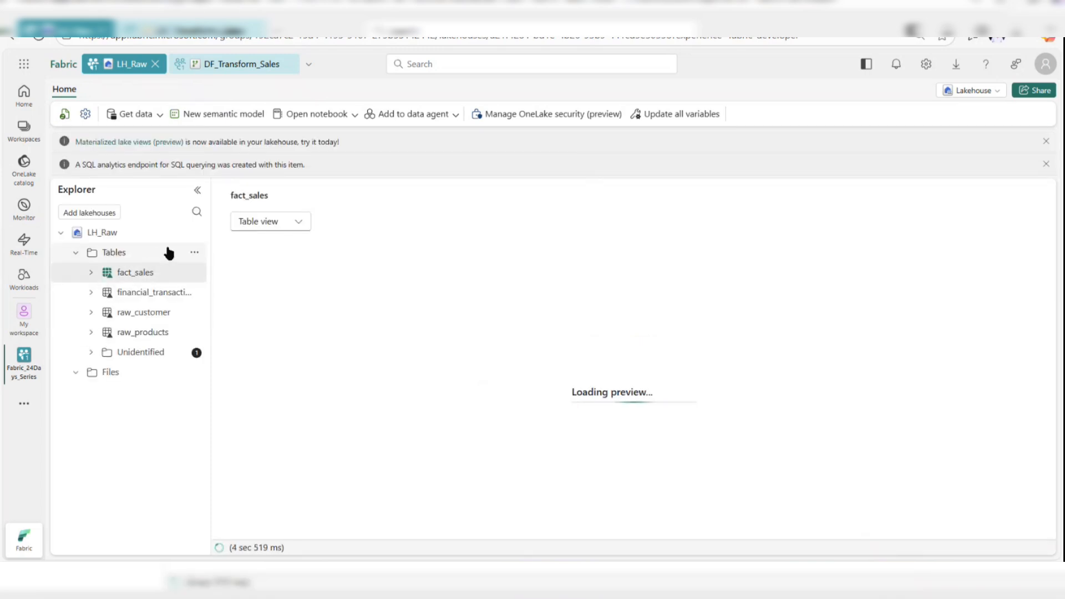
pyautogui.click(194, 253)
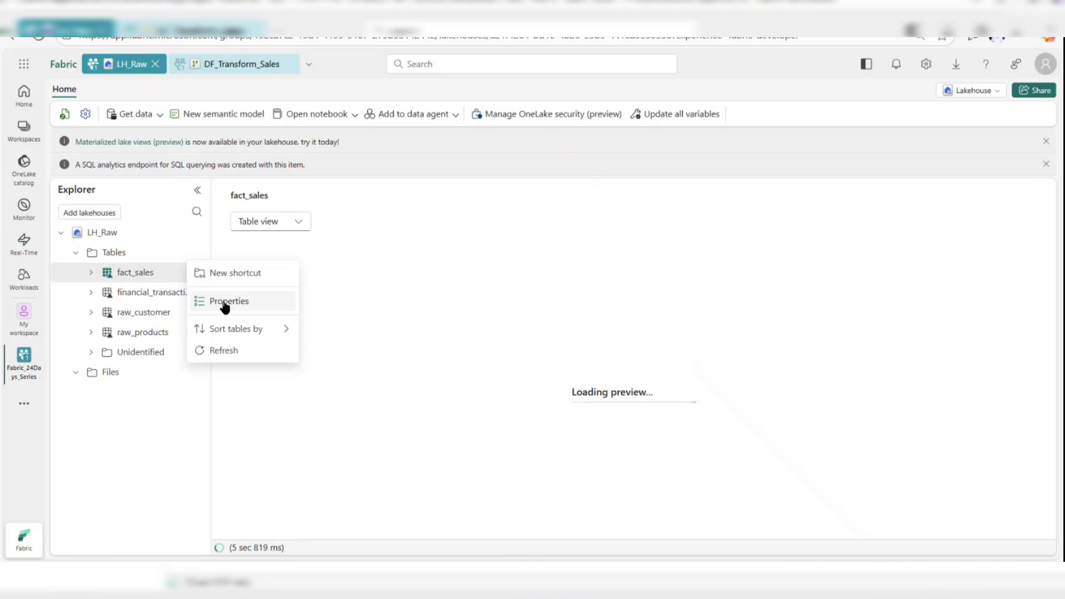
pyautogui.click(233, 349)
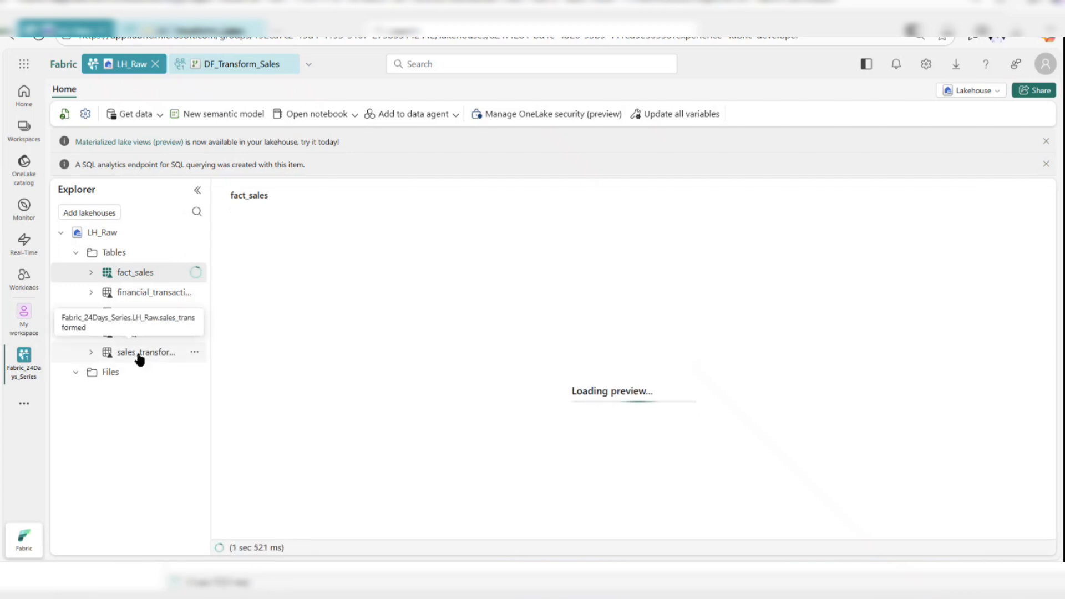
pyautogui.click(139, 356)
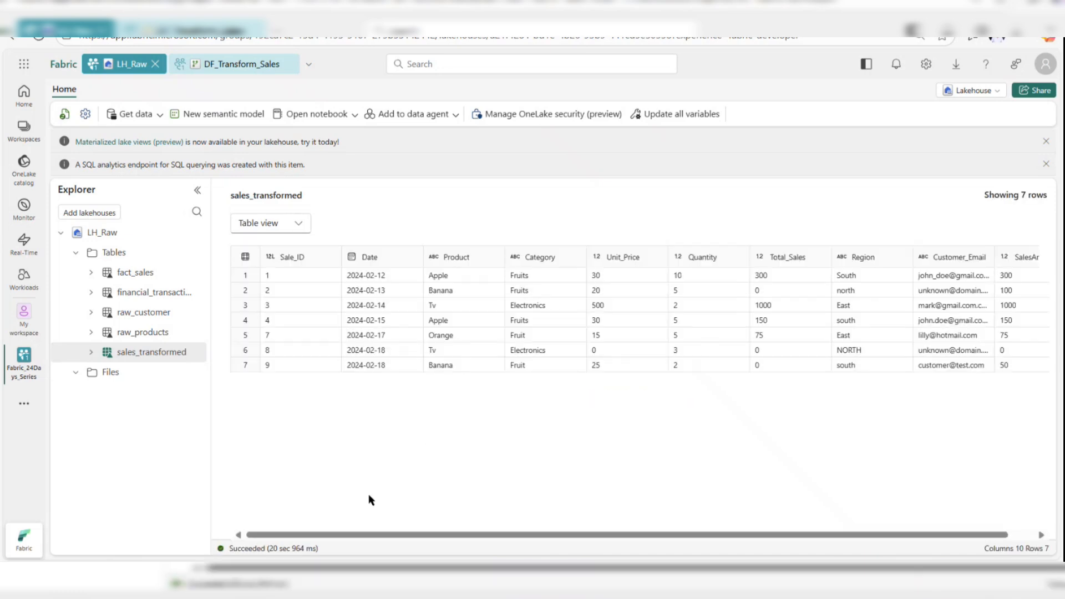
pyautogui.moveTo(355, 536); pyautogui.dragTo(309, 532)
# Step: Return to DF_Transform_Sales and review the sales_raw csv query's full sequence of steps in the diagram, collapsing it when done
pyautogui.click(213, 65)
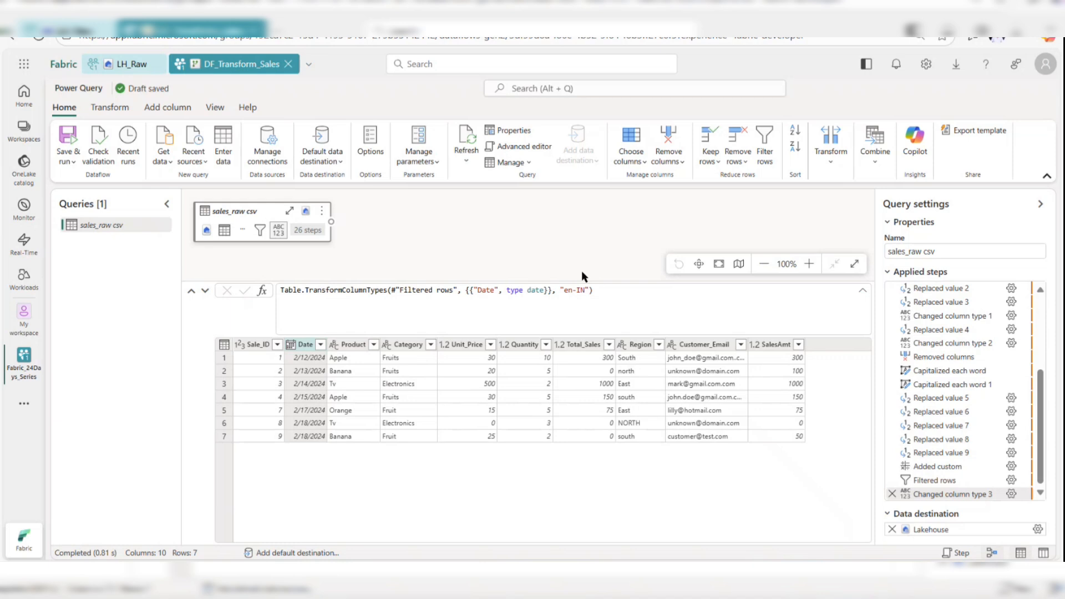
pyautogui.click(290, 211)
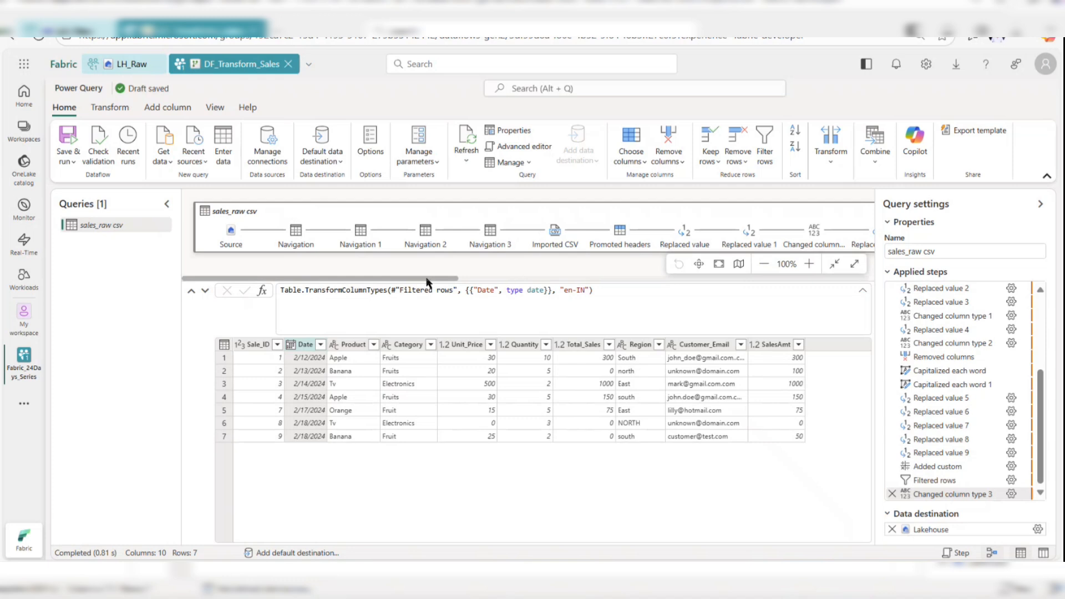
pyautogui.moveTo(425, 281); pyautogui.dragTo(837, 295)
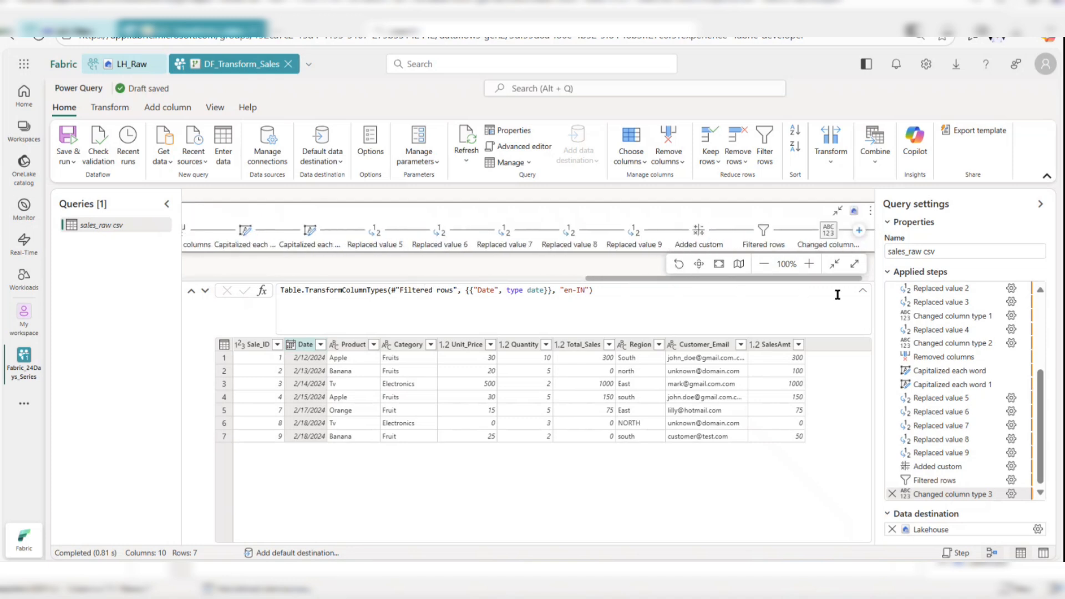
pyautogui.click(819, 215)
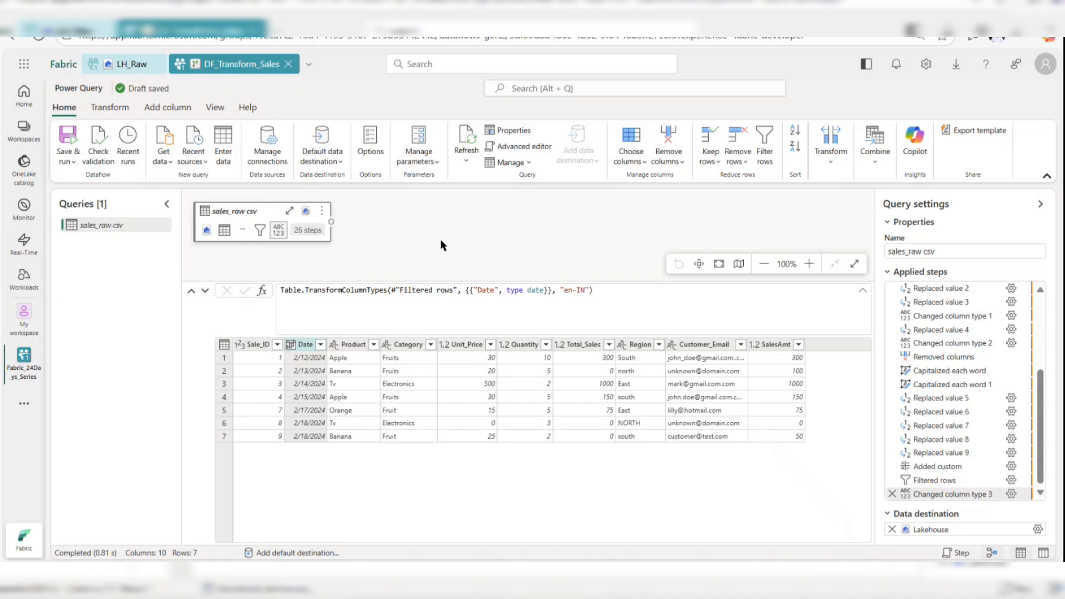